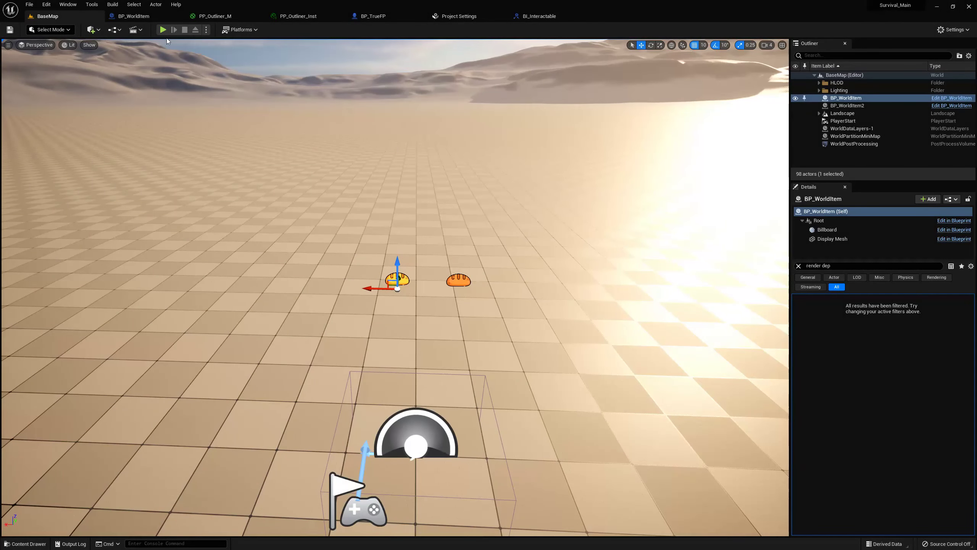
Play-test the BaseMap level and walk around the cone and cylinder to examine the item outline effect
left_click(164, 31)
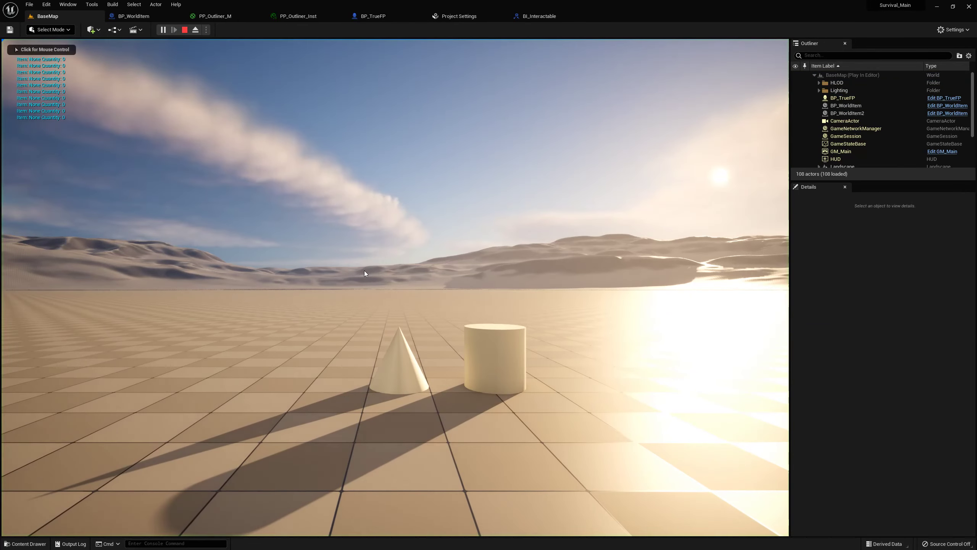
left_click(365, 270)
key("w")
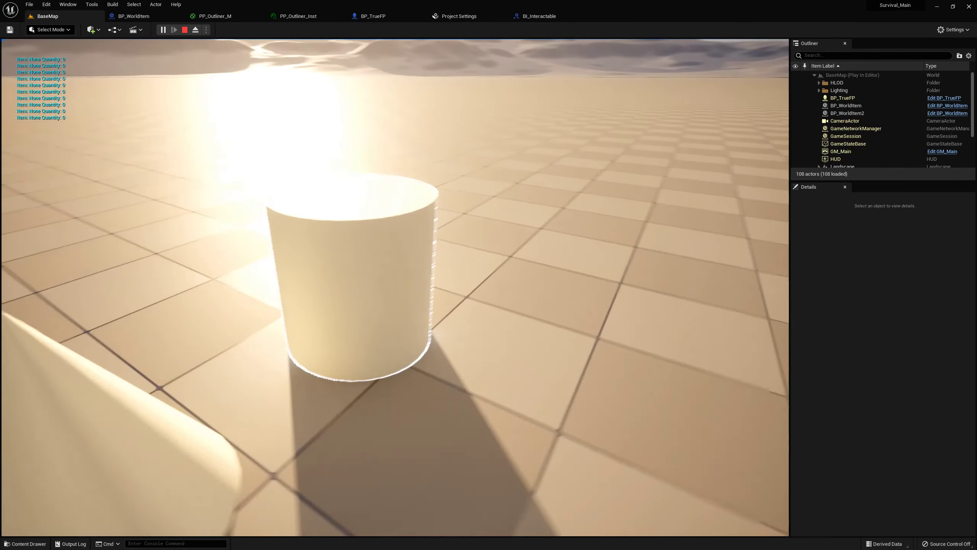
key("a")
key("w")
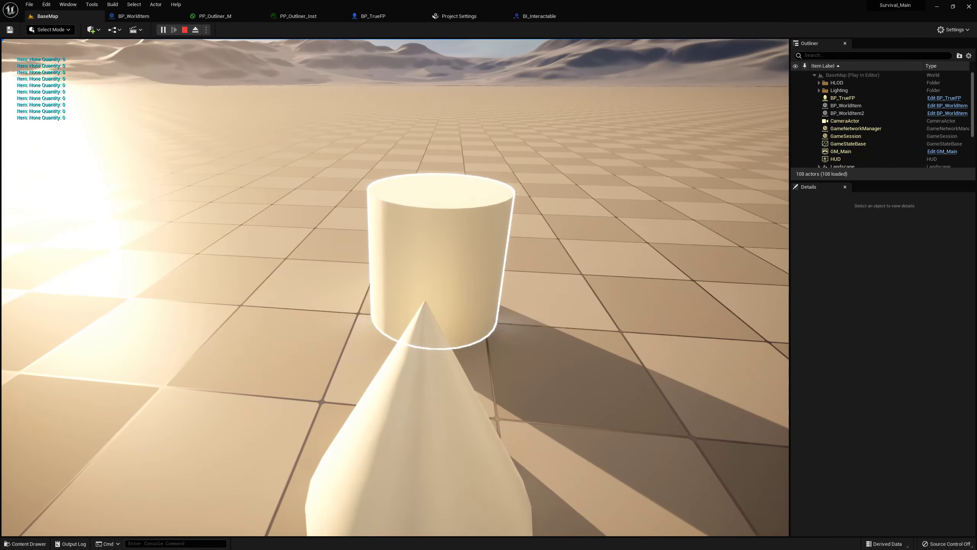
key("a")
key("w")
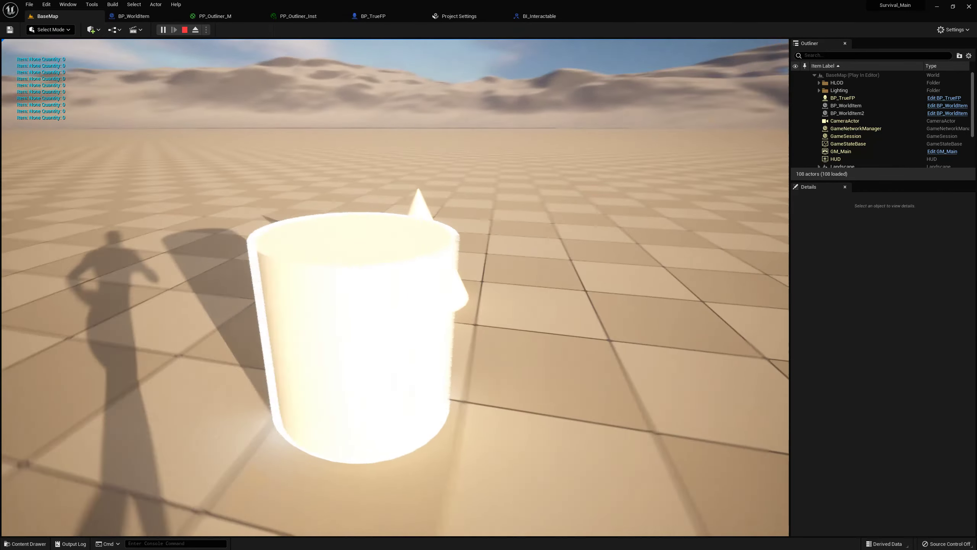
key("w")
key("a")
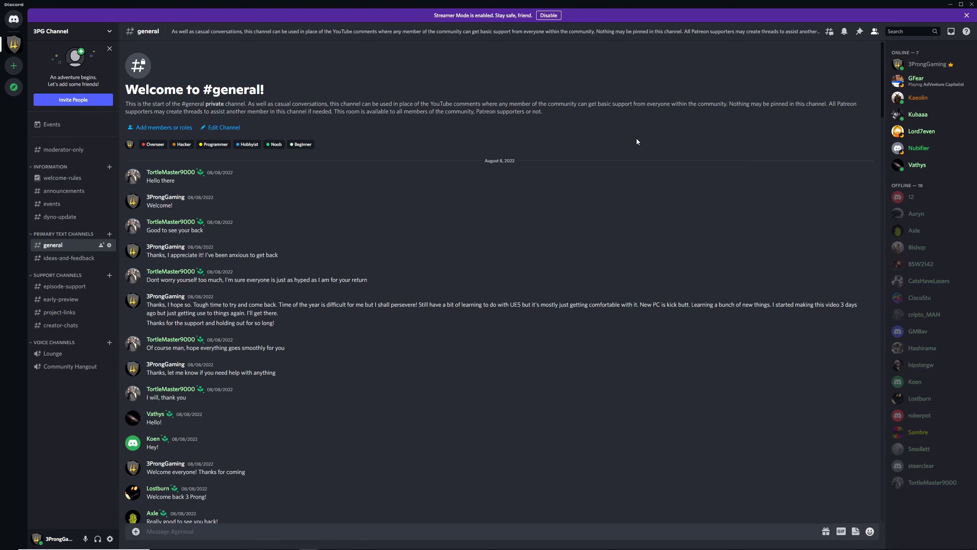
Switch to Discord and read through the message history of the 3PG Channel server's general channel
scroll(637, 139, "down", 5)
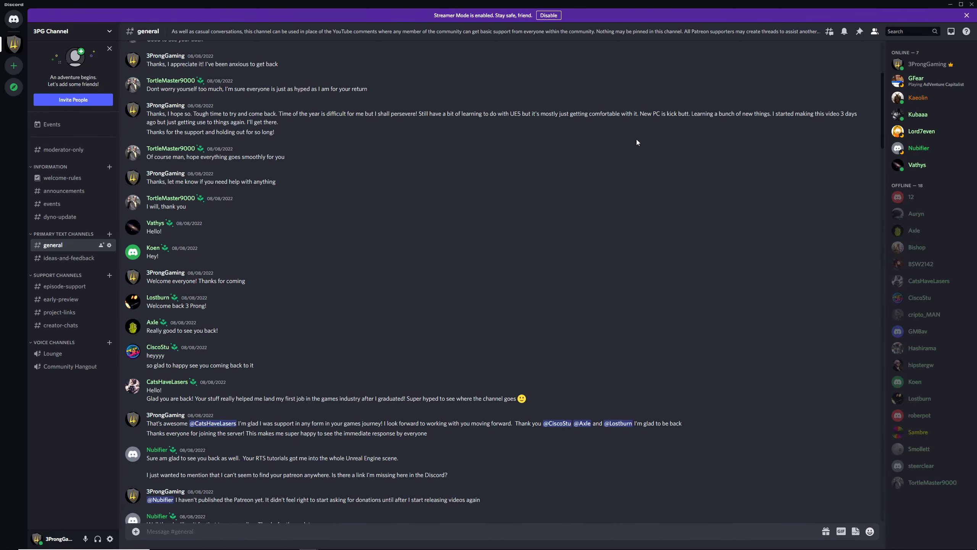
scroll(635, 145, "down", 4)
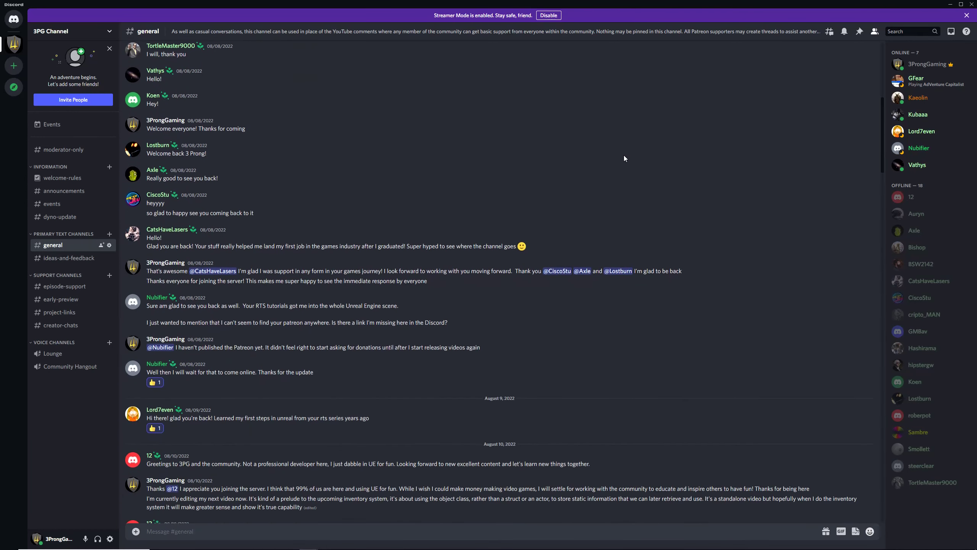
scroll(624, 158, "down", 6)
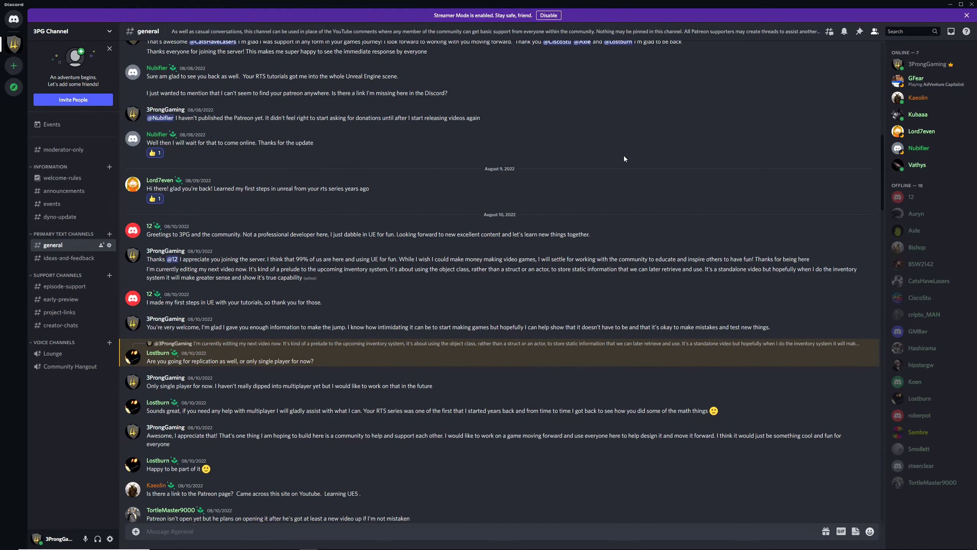
scroll(624, 156, "down", 9)
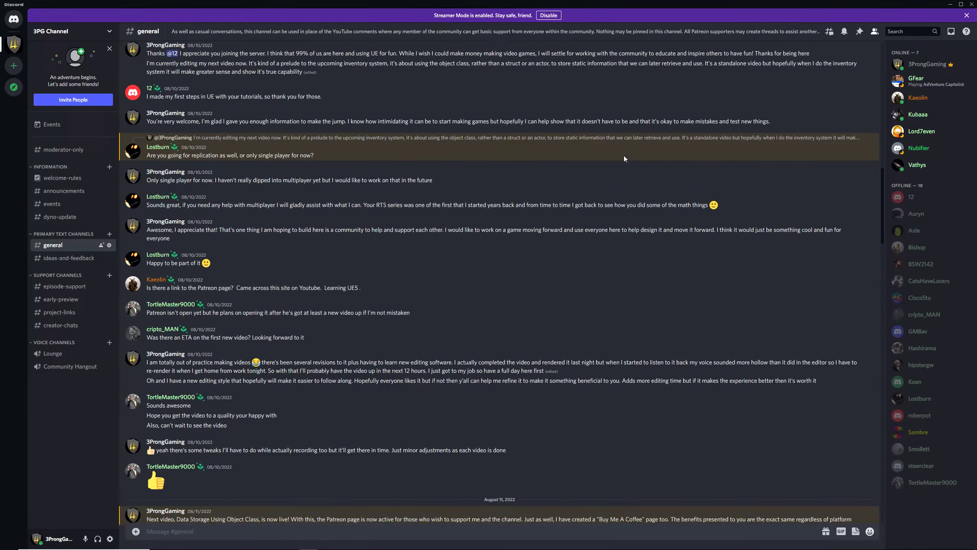
scroll(624, 158, "down", 7)
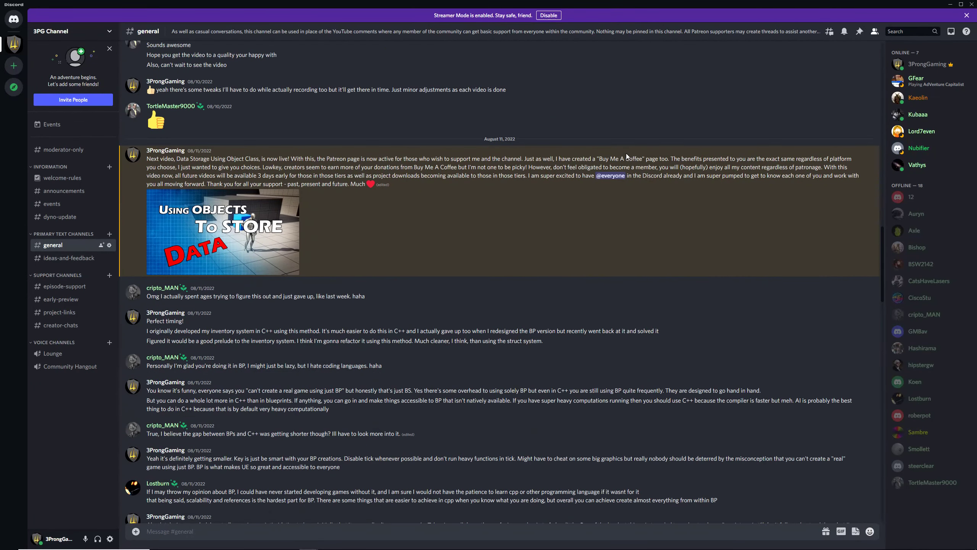
scroll(627, 156, "down", 6)
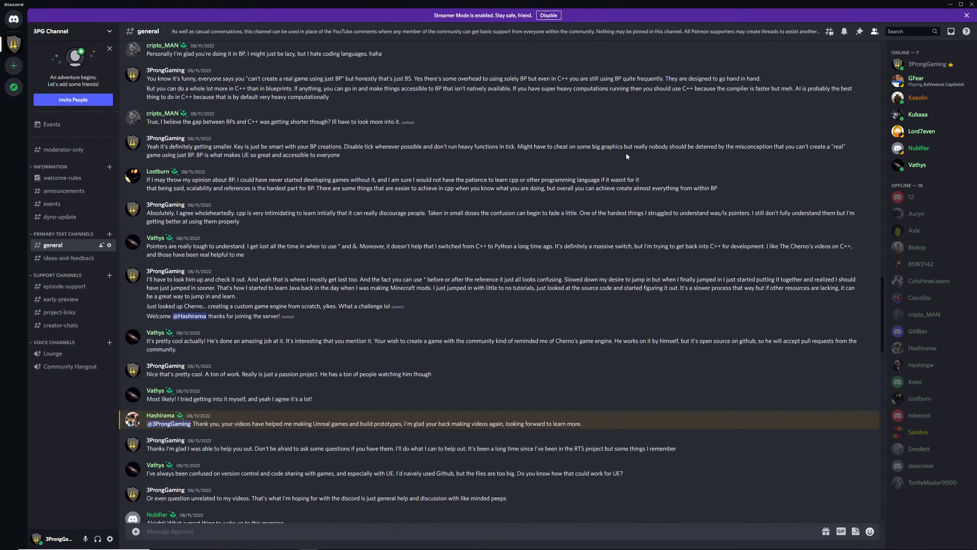
scroll(627, 156, "down", 7)
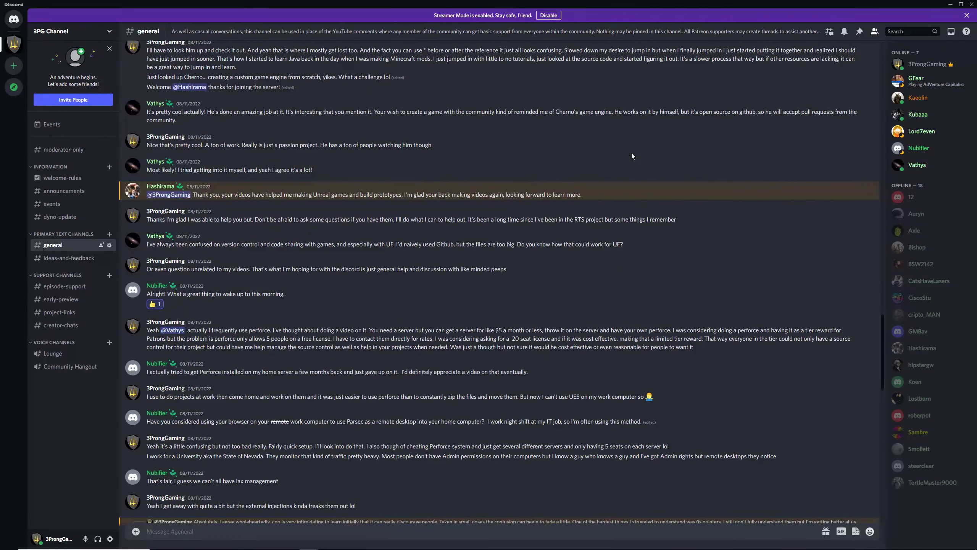
scroll(632, 154, "down", 7)
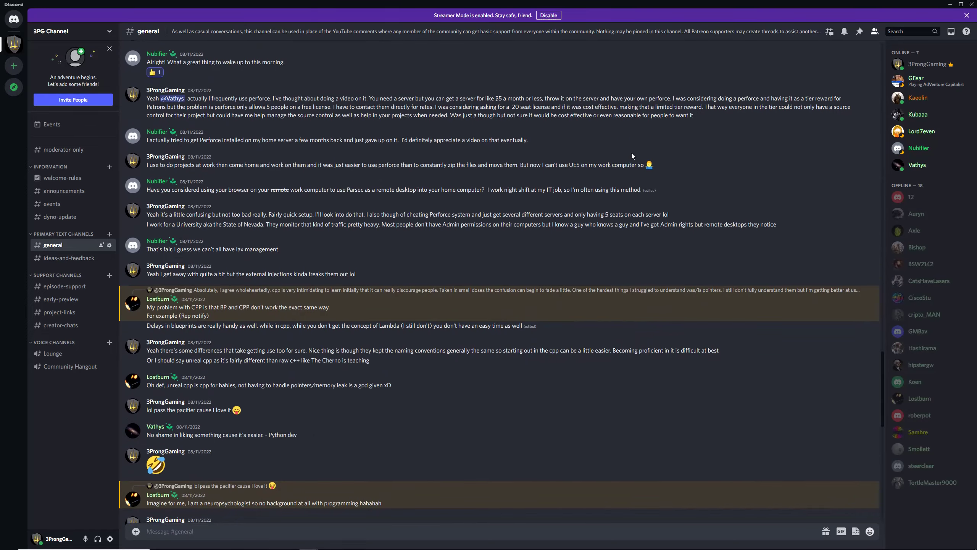
scroll(632, 153, "down", 9)
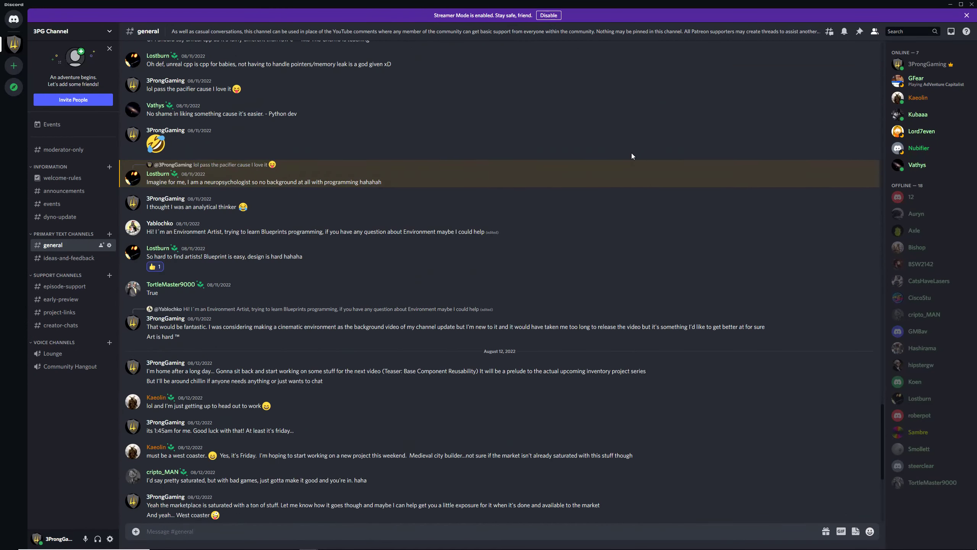
scroll(630, 157, "down", 3)
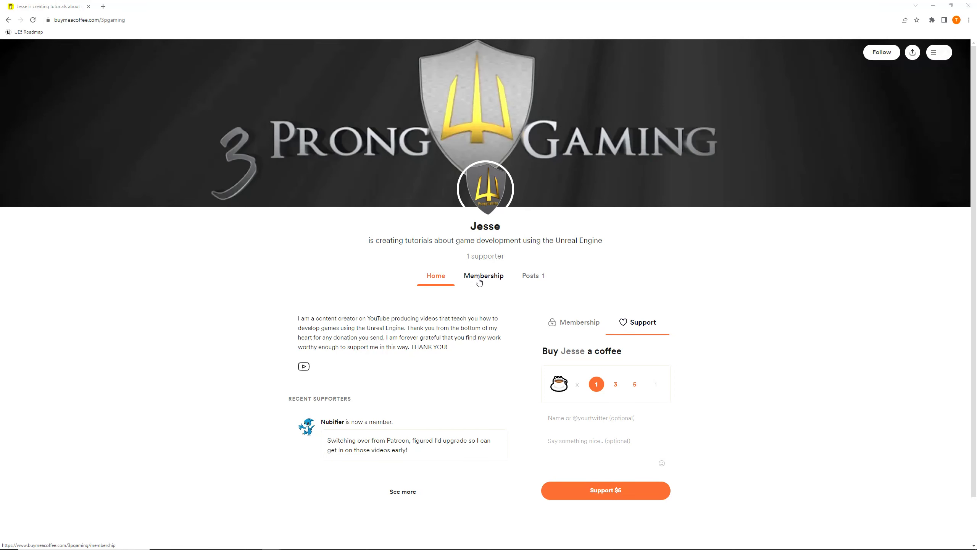
Switch to the browser and view the membership options on the 3 Prong Gaming Buy Me a Coffee page
left_click(479, 281)
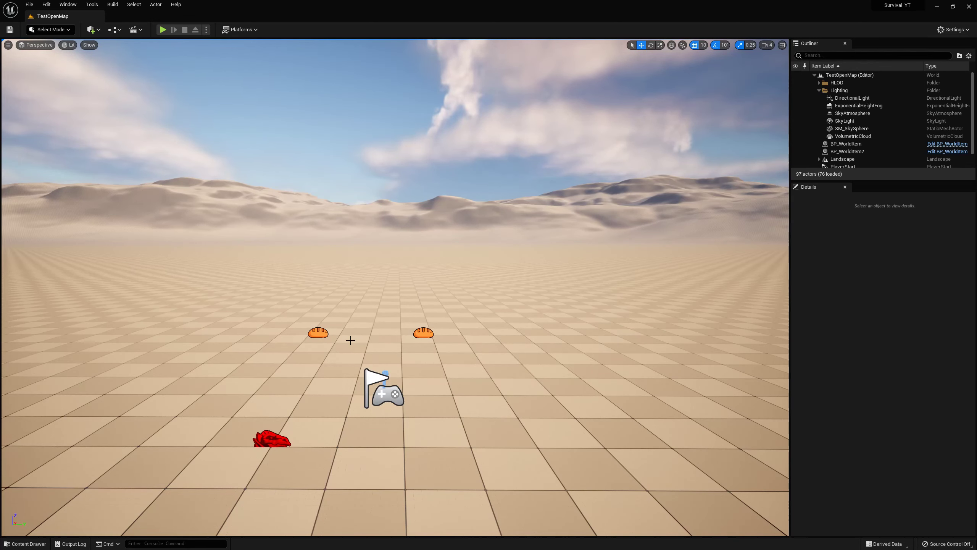
Switch from Unreal Editor to the browser and read the outline effect tutorial through to its demo video and downloads section
key("alt+Tab")
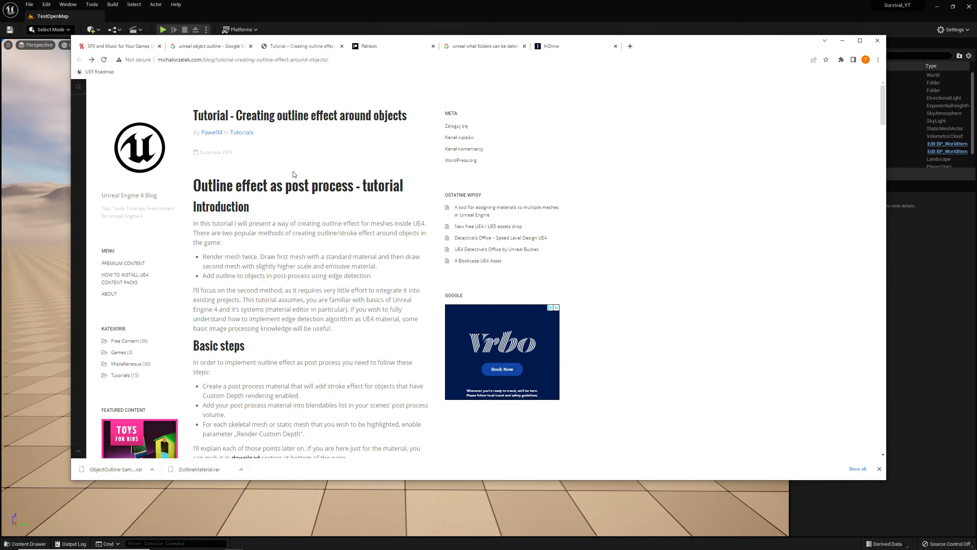
scroll(270, 231, "down", 5)
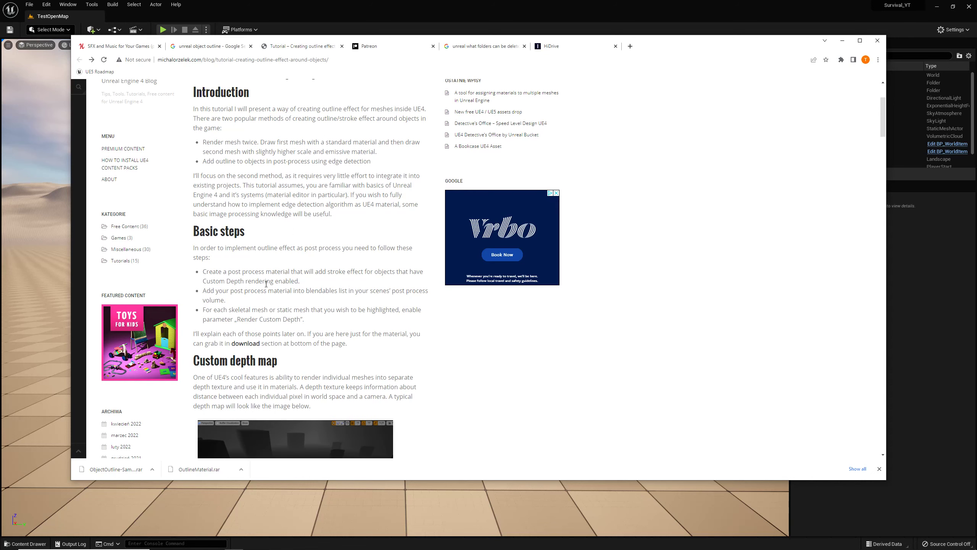
scroll(424, 265, "down", 8)
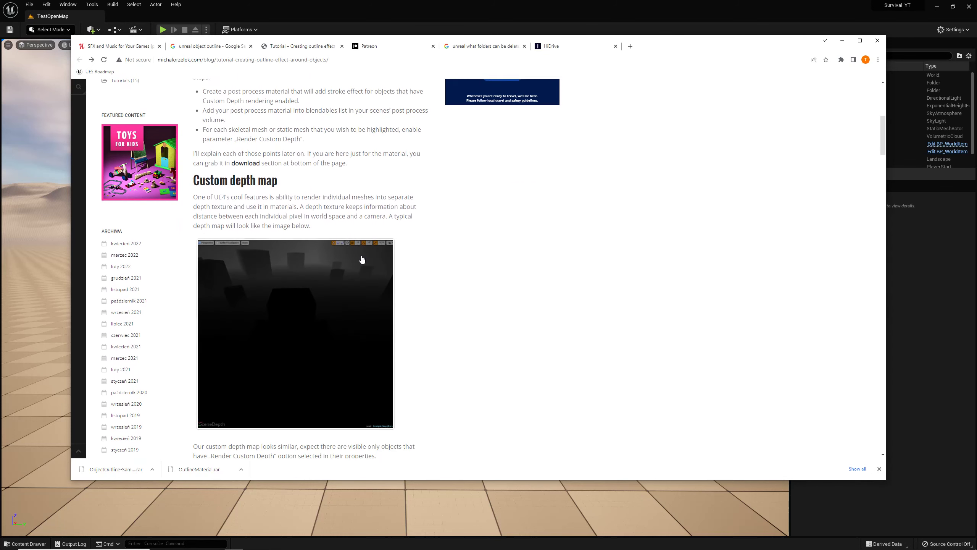
scroll(423, 265, "down", 8)
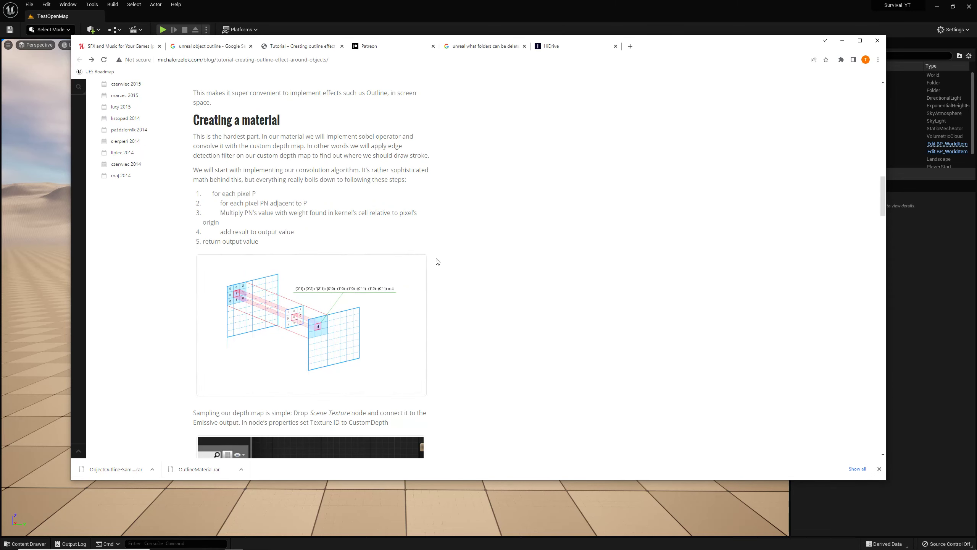
scroll(432, 231, "down", 4)
scroll(432, 231, "down", 10)
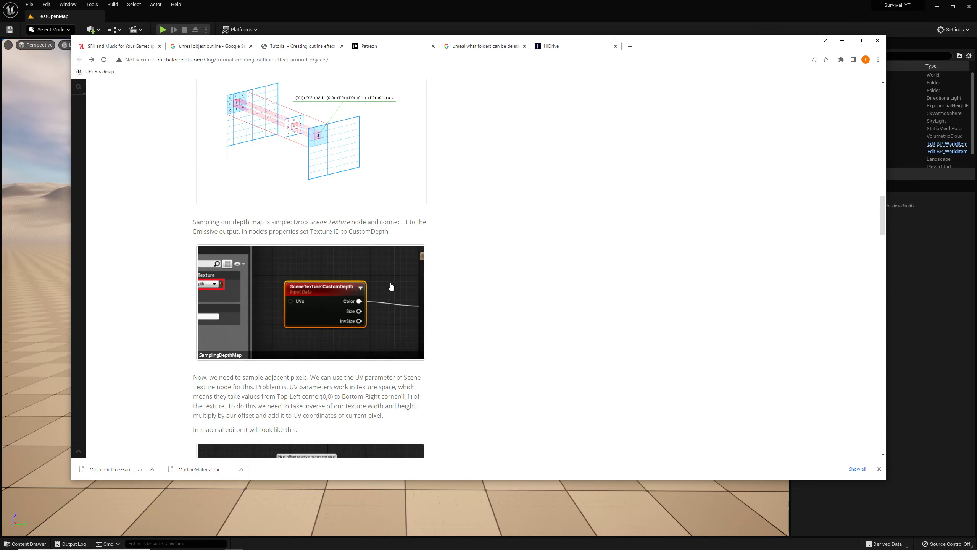
scroll(465, 297, "down", 3)
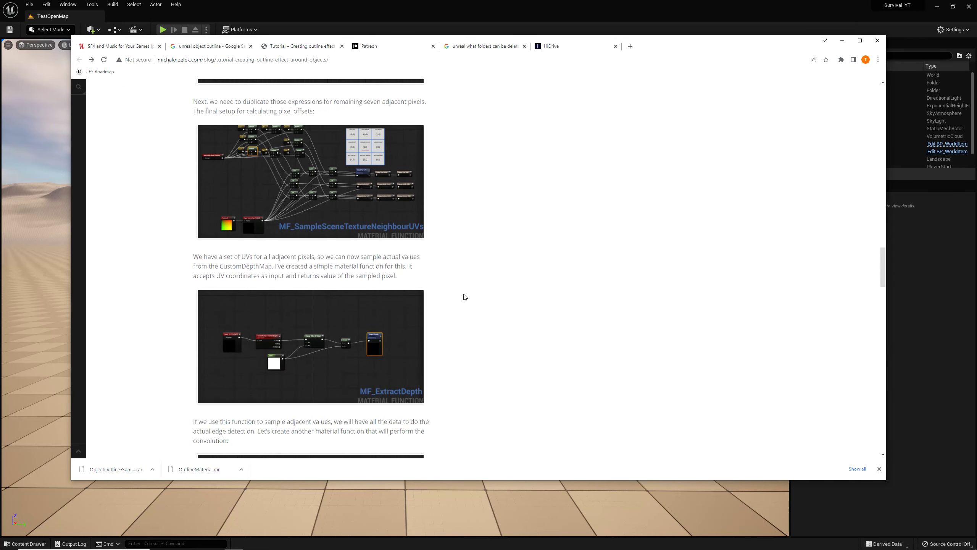
scroll(466, 295, "down", 9)
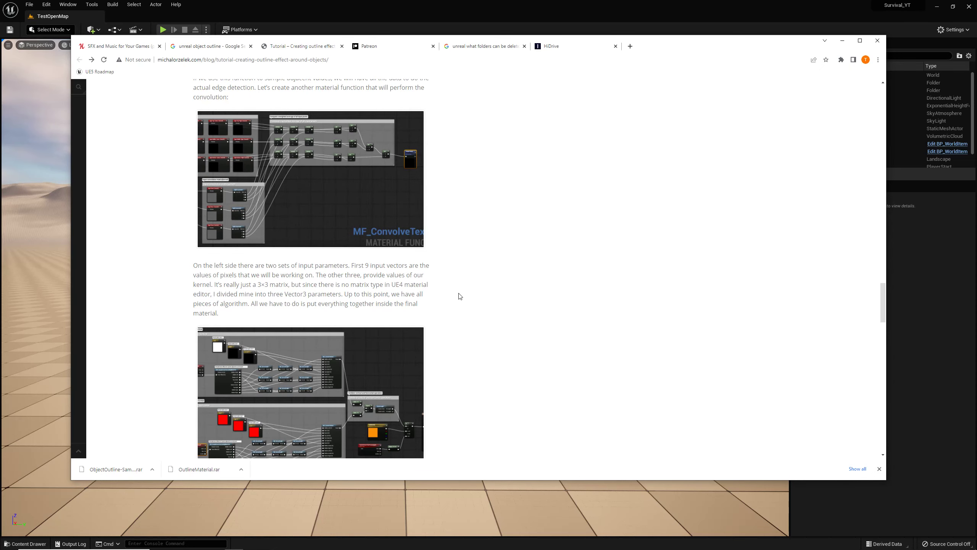
scroll(460, 296, "down", 6)
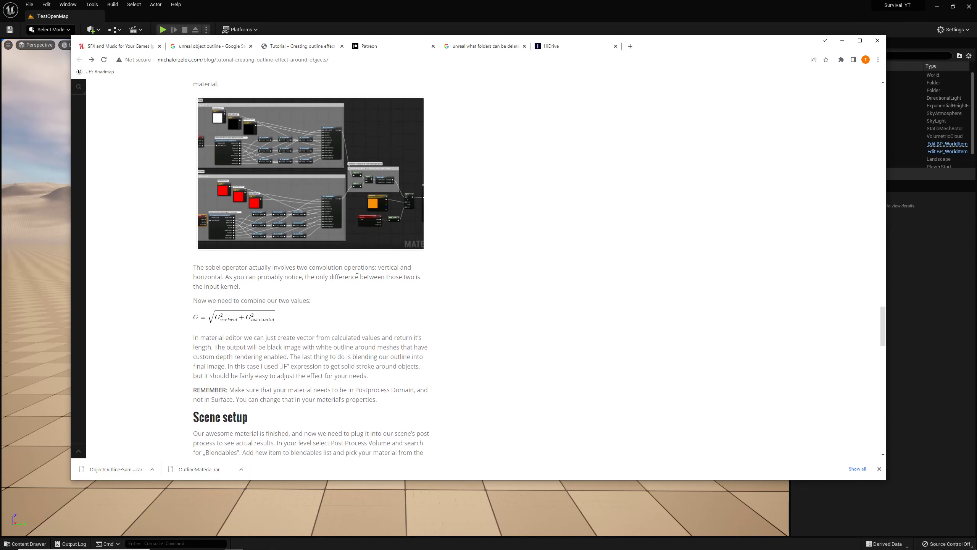
scroll(430, 349, "down", 9)
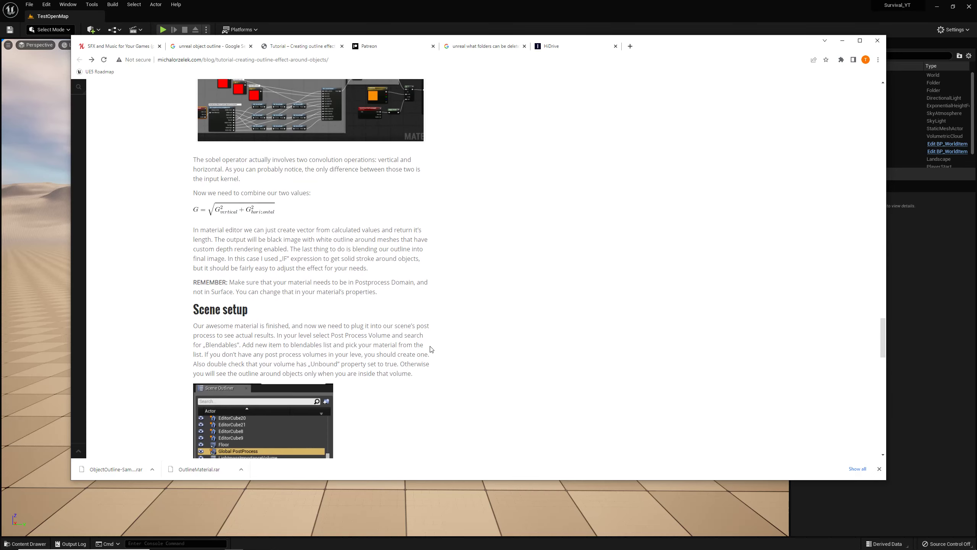
scroll(431, 349, "down", 16)
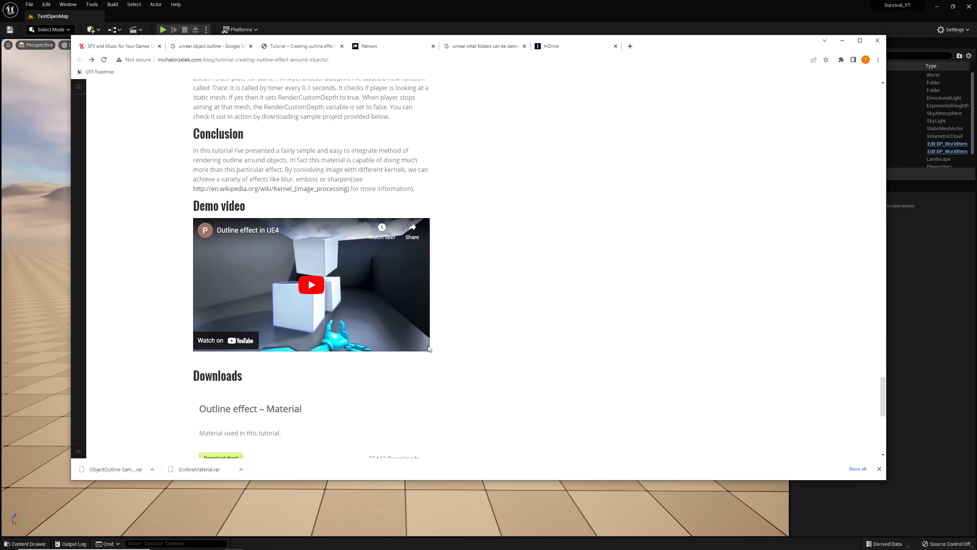
scroll(472, 310, "up", 3)
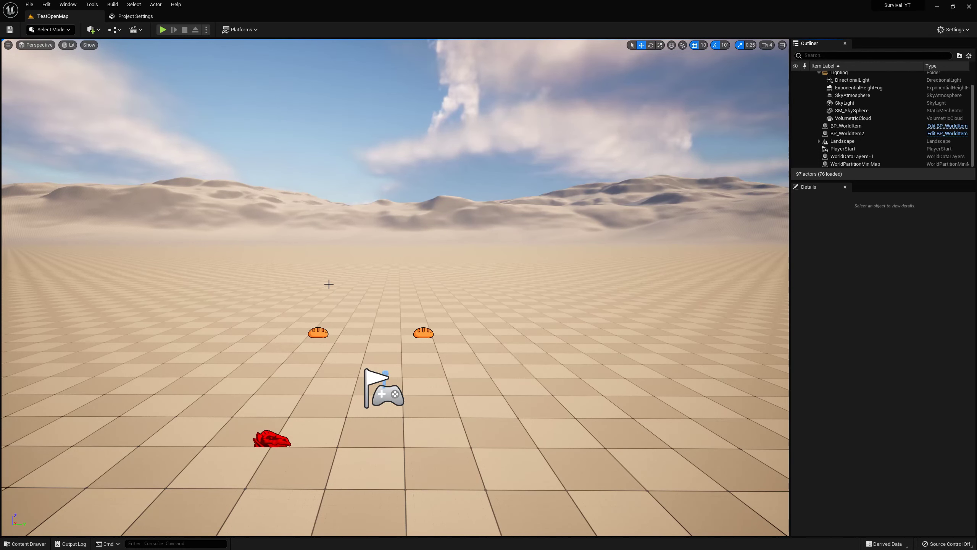
In the project content, create a folder named ItemOutline inside Inventory/Items and open it
key("ctrl+space")
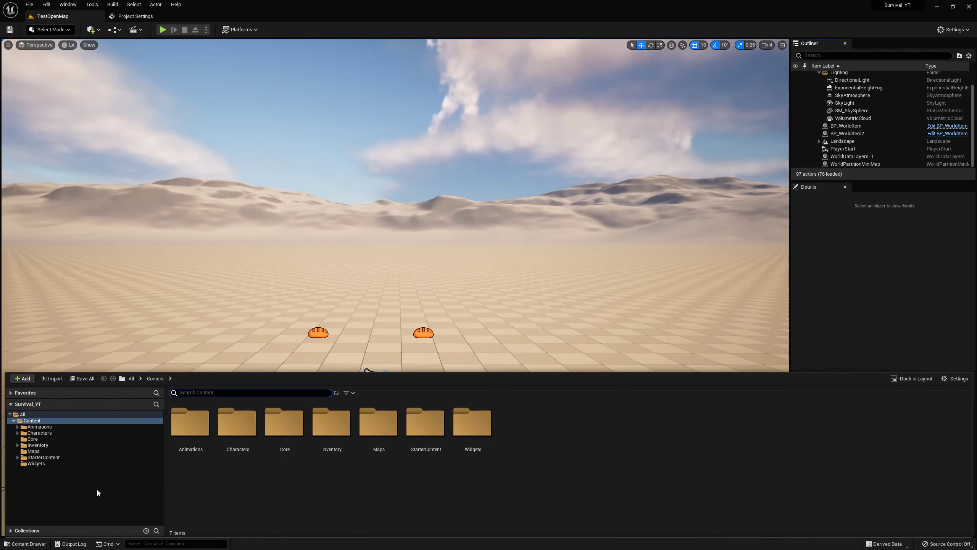
left_click(28, 446)
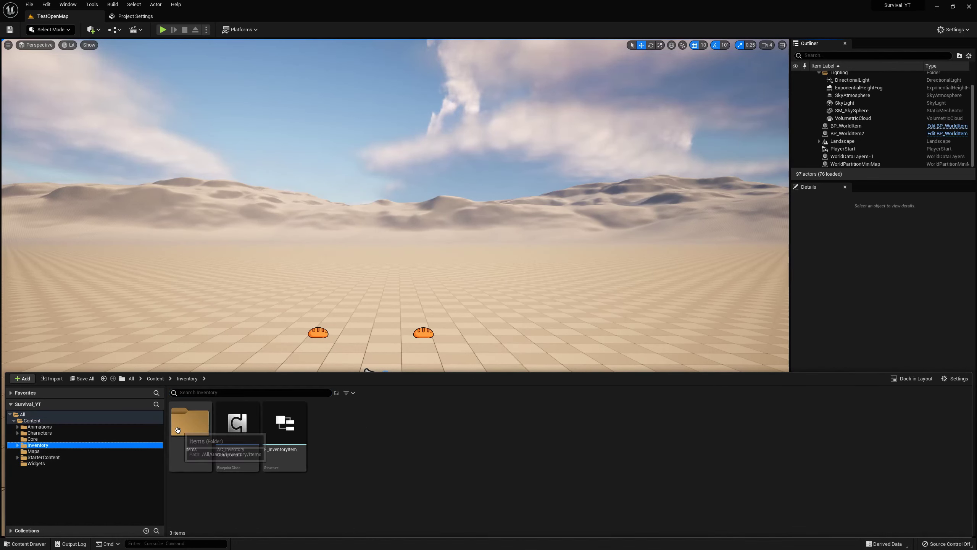
left_click(195, 421)
double_click(195, 421)
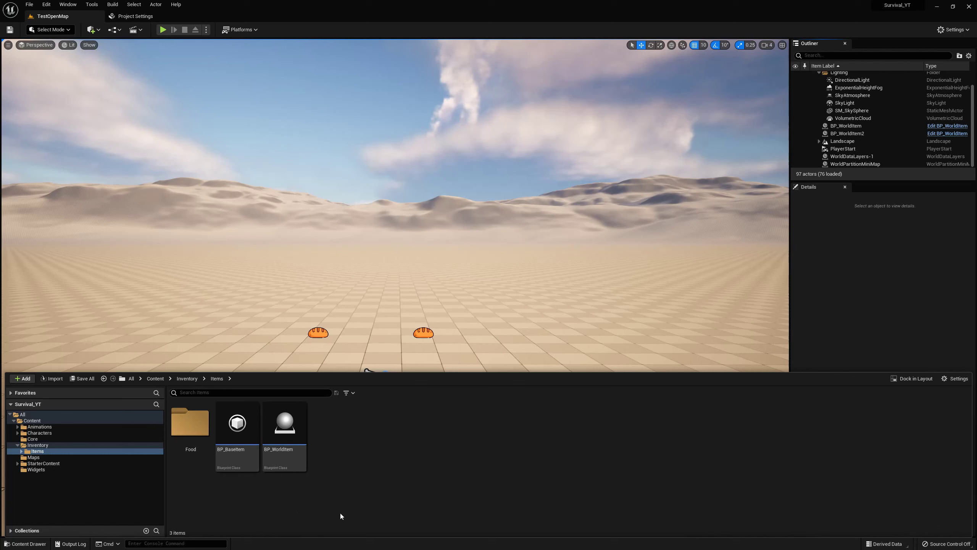
right_click(345, 435)
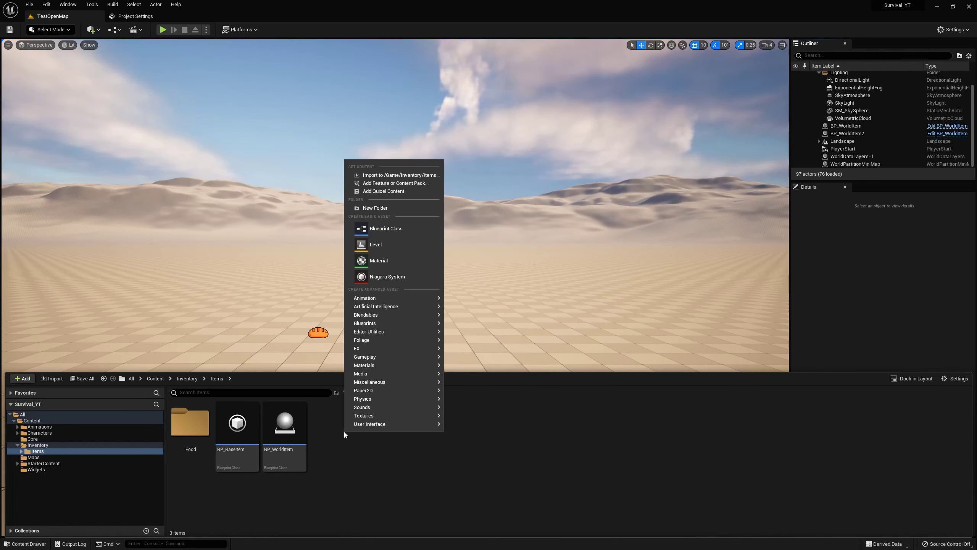
left_click(376, 208)
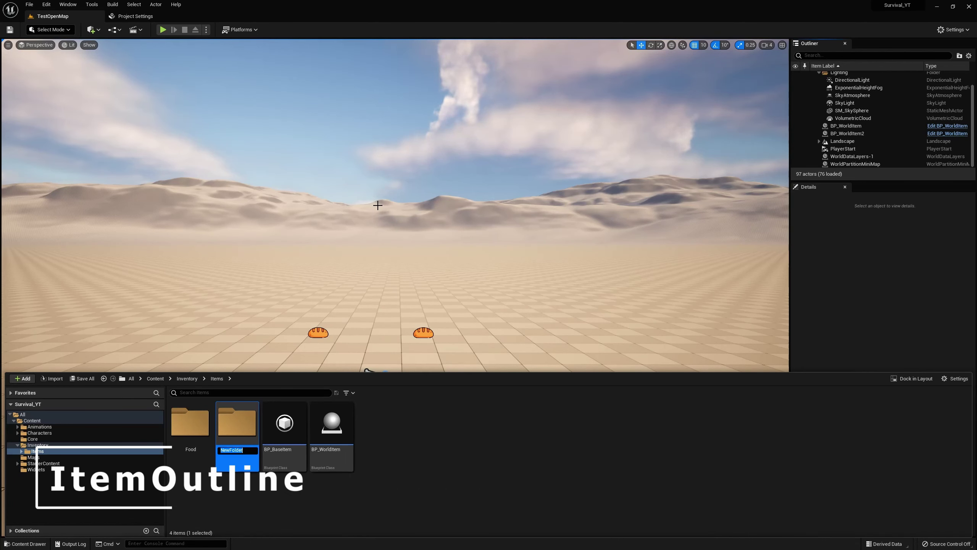
type("ItemOut")
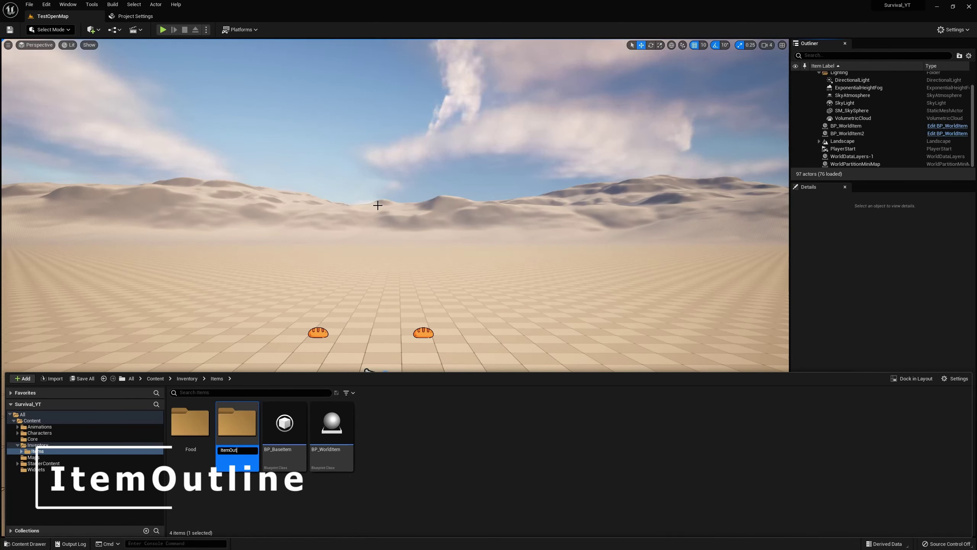
type("line")
key("Return")
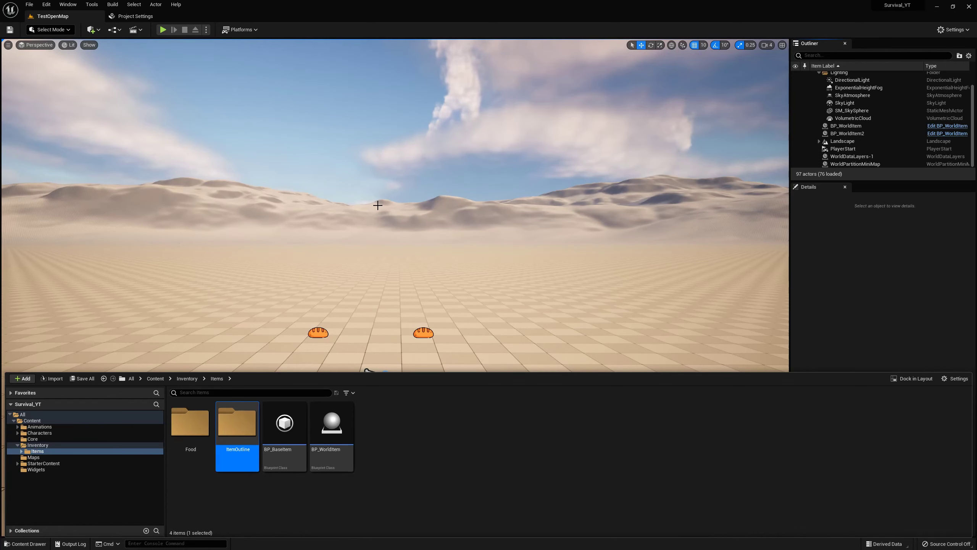
double_click(232, 435)
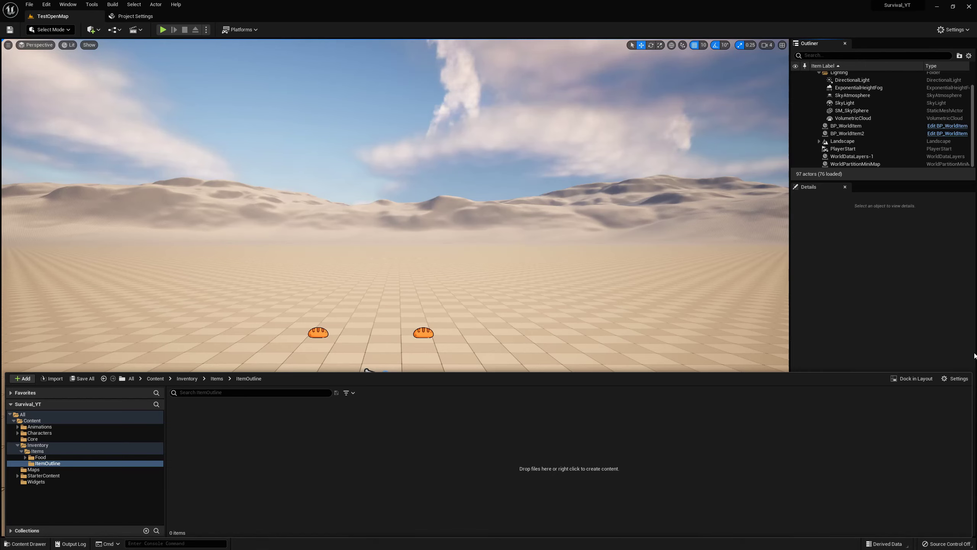
Switch to File Explorer and look over the outline asset files in the UnrealAssets/Materials/ObjectOutline folder
left_click_drag(975, 357, 599, 114)
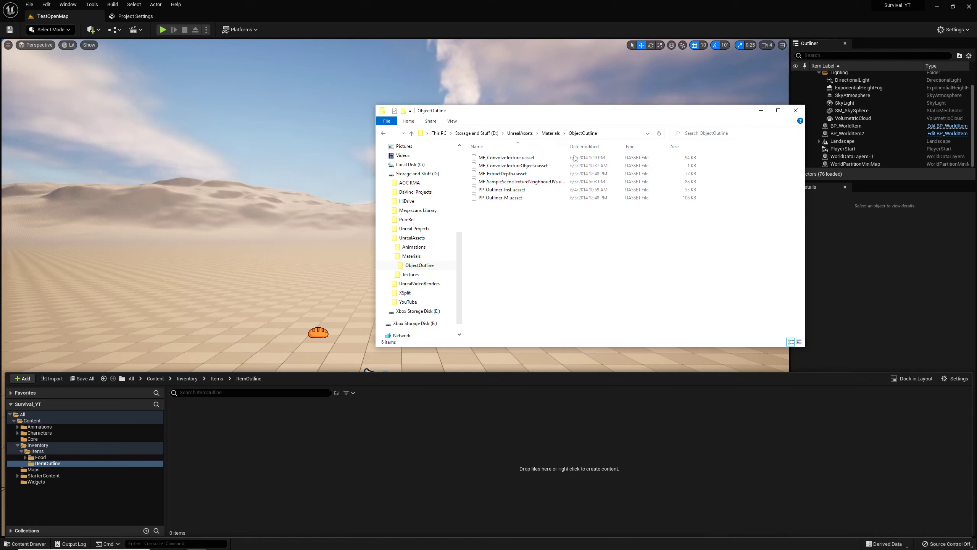
left_click(551, 134)
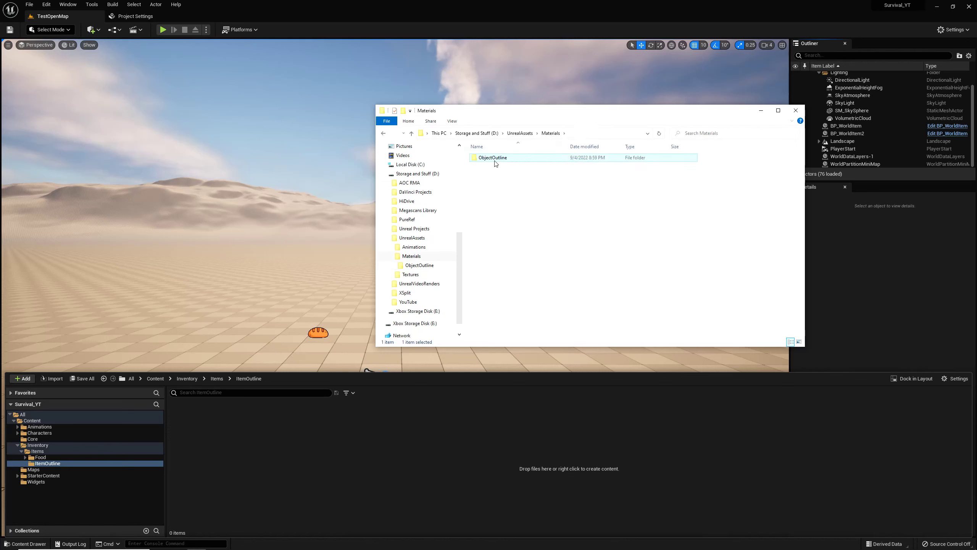
double_click(495, 161)
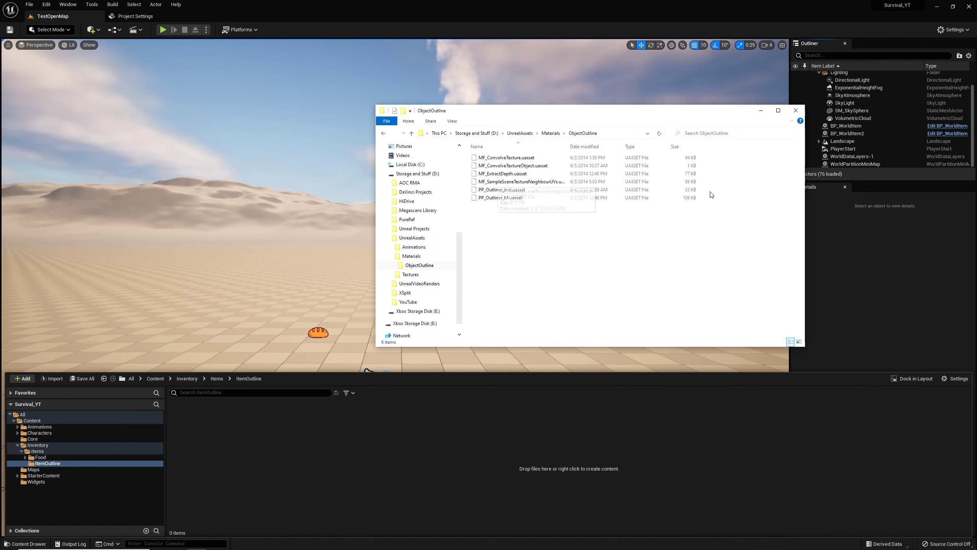
left_click(527, 168)
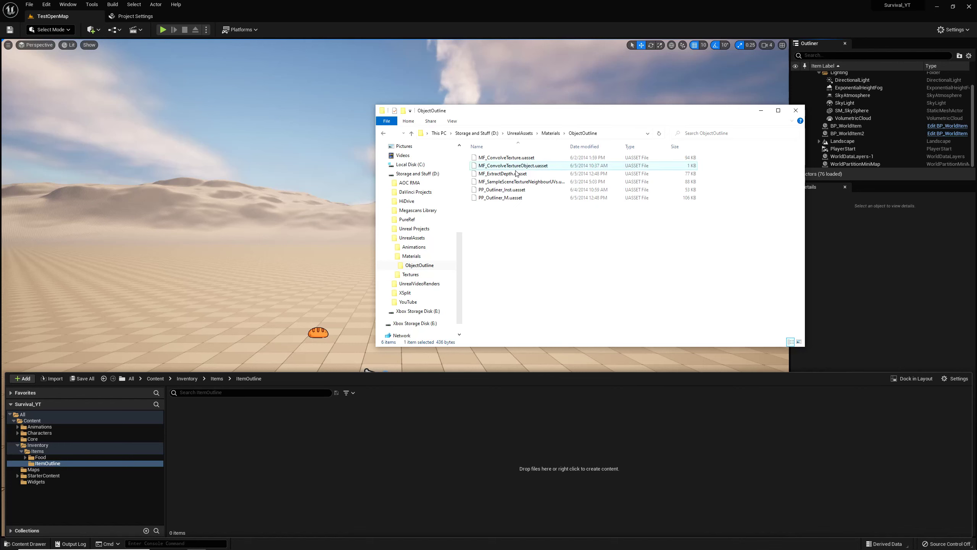
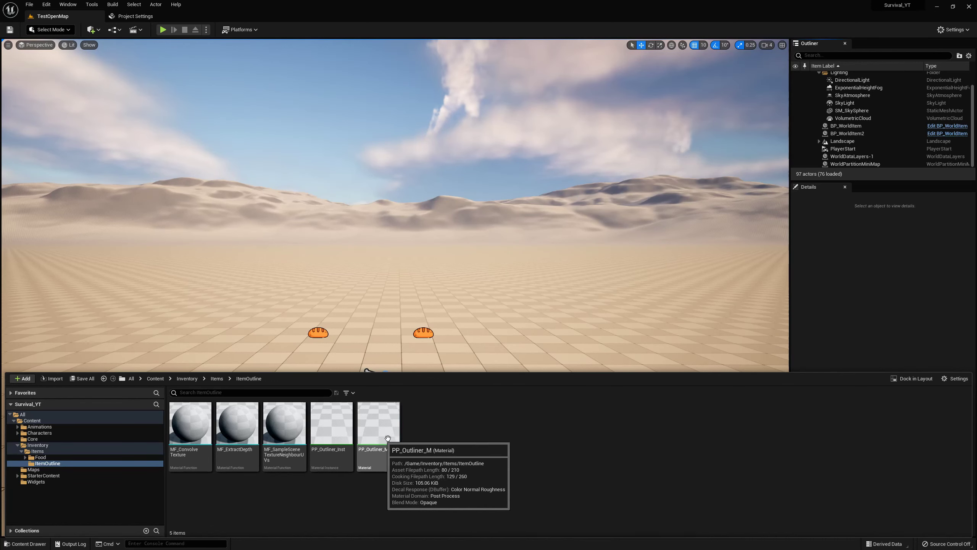
Open the PP_Outliner_M material from the ItemOutline folder and dock its editor alongside the level's tabs
left_click(396, 457)
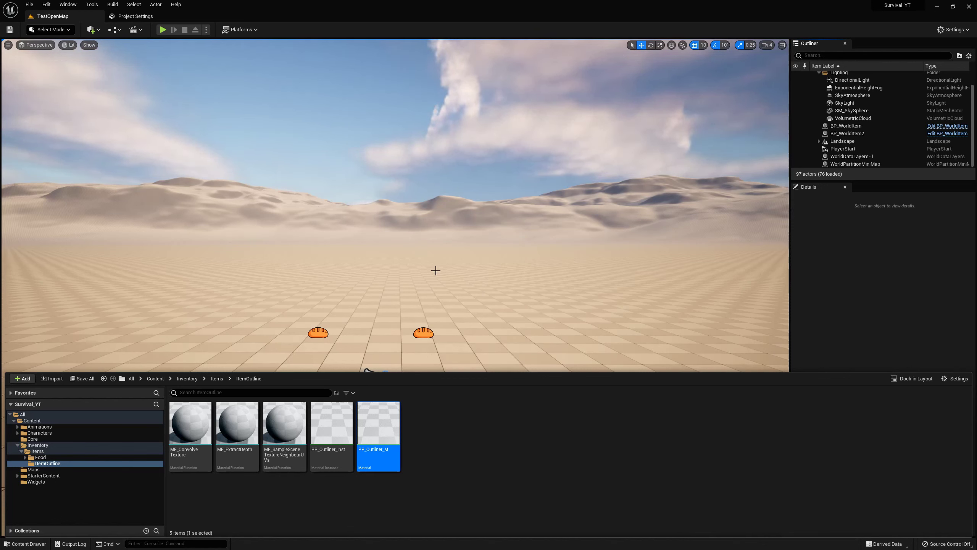
left_click(514, 423)
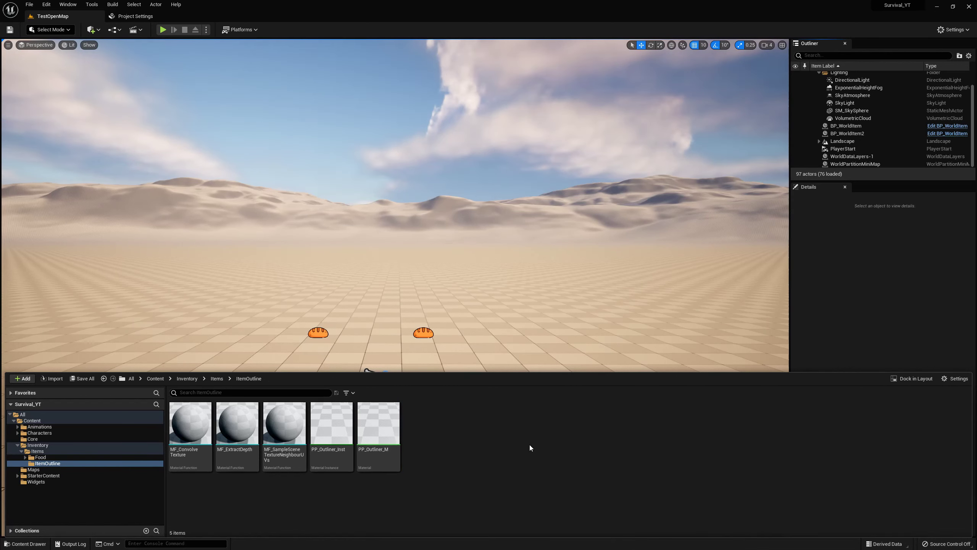
left_click(388, 431)
double_click(388, 431)
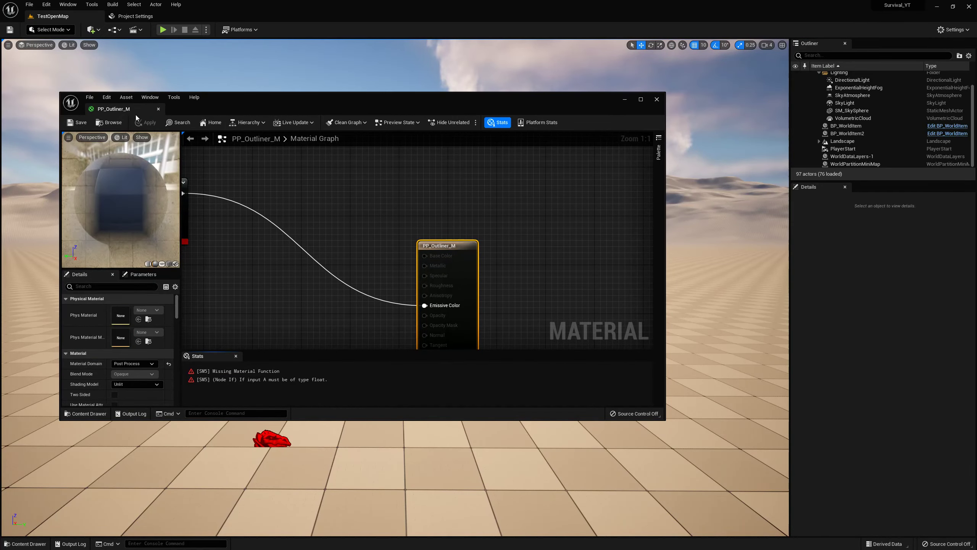
left_click_drag(116, 96, 244, 16)
Examine the material graph's horizontal and vertical Sobel operator sections and the nodes combining them for unspecified functions and missing connections
scroll(307, 166, "down", 2)
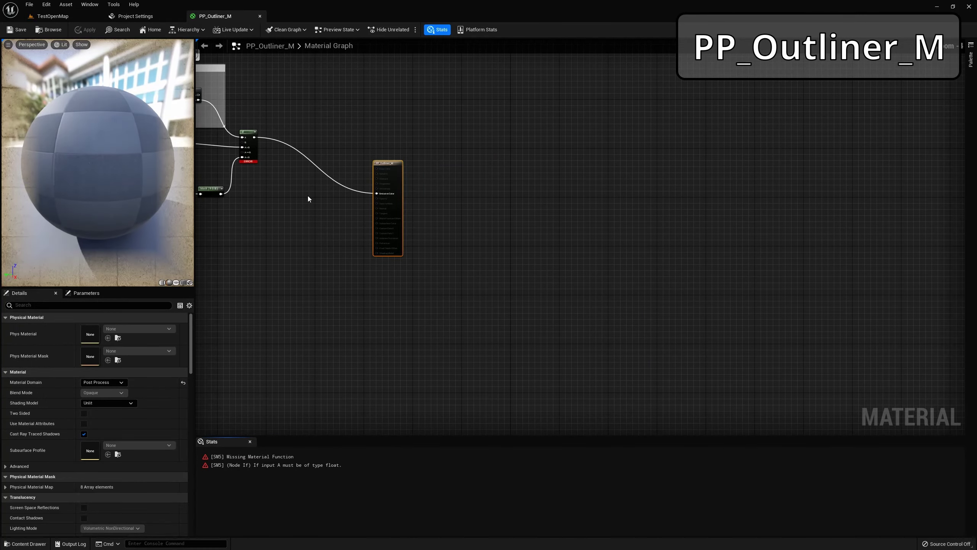
right_click_drag(308, 196, 507, 220)
right_click_drag(202, 203, 456, 233)
right_click_drag(330, 252, 432, 323)
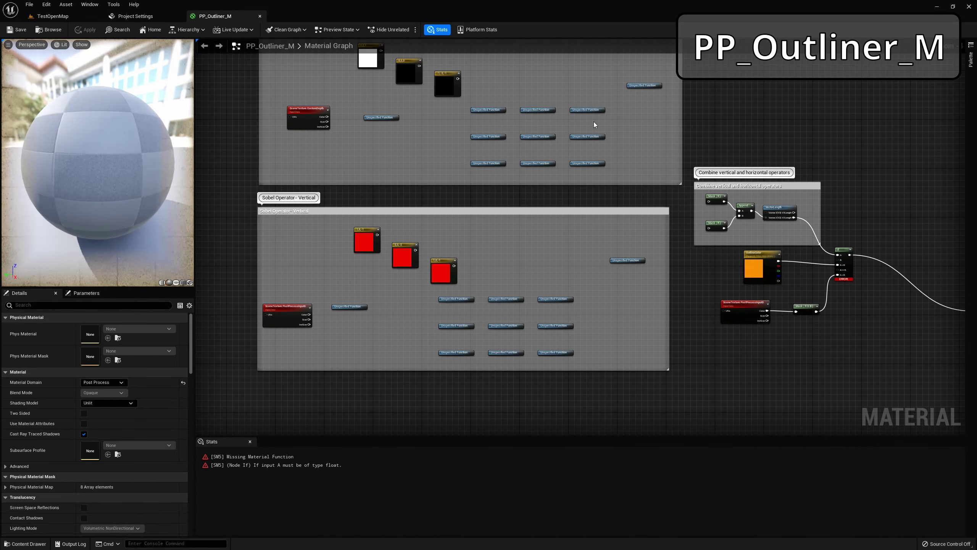
right_click_drag(654, 136, 590, 148)
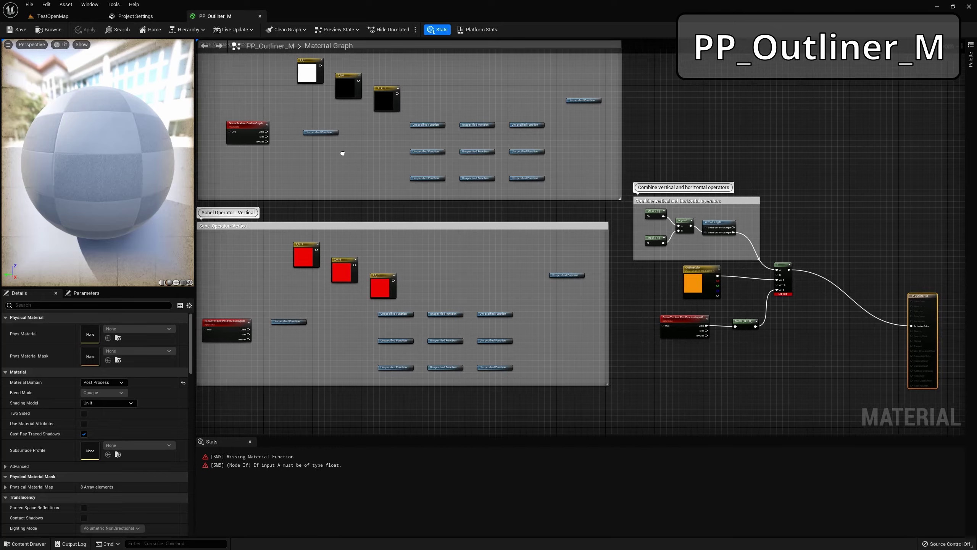
right_click_drag(339, 151, 389, 177)
scroll(477, 179, "up", 3)
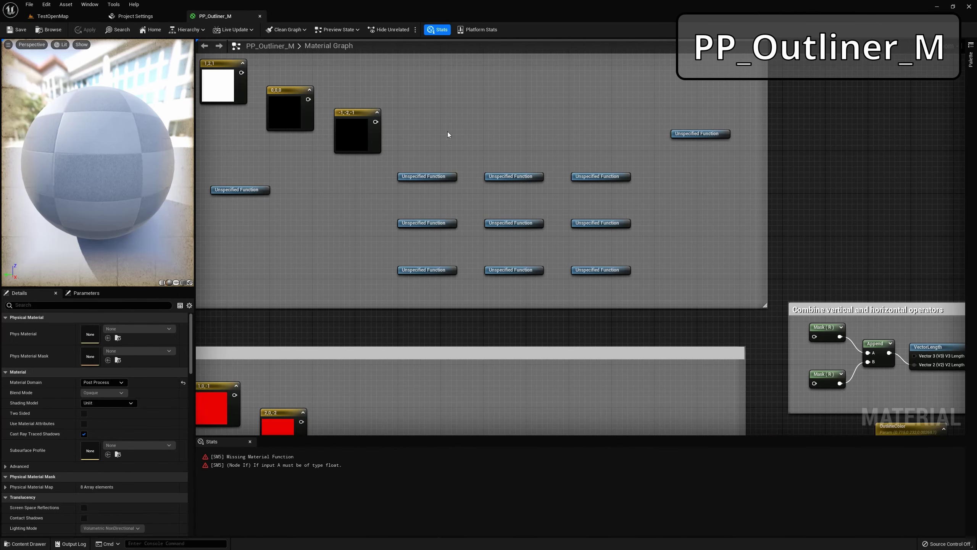
right_click_drag(448, 132, 502, 157)
scroll(502, 158, "down", 2)
right_click_drag(377, 214, 463, 232)
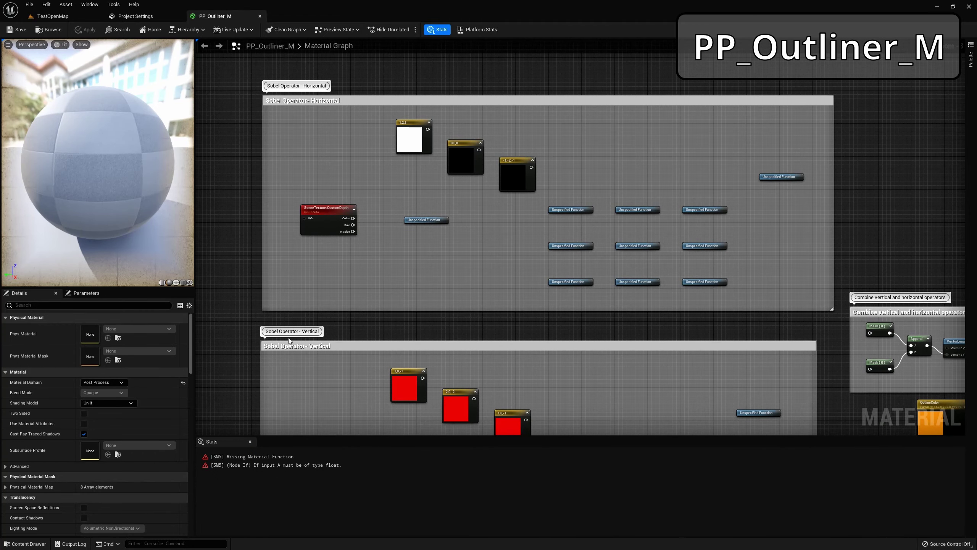
right_click_drag(539, 391, 478, 240)
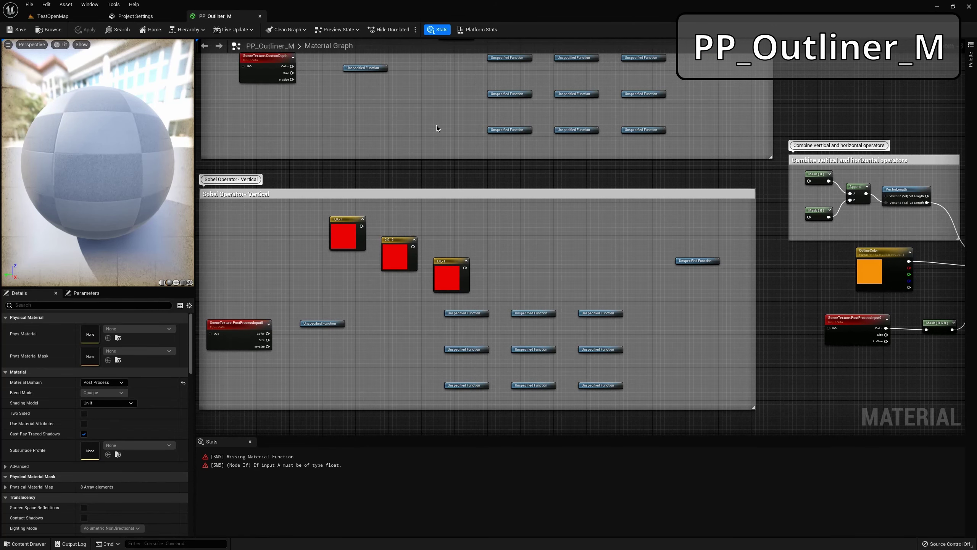
right_click_drag(437, 125, 450, 234)
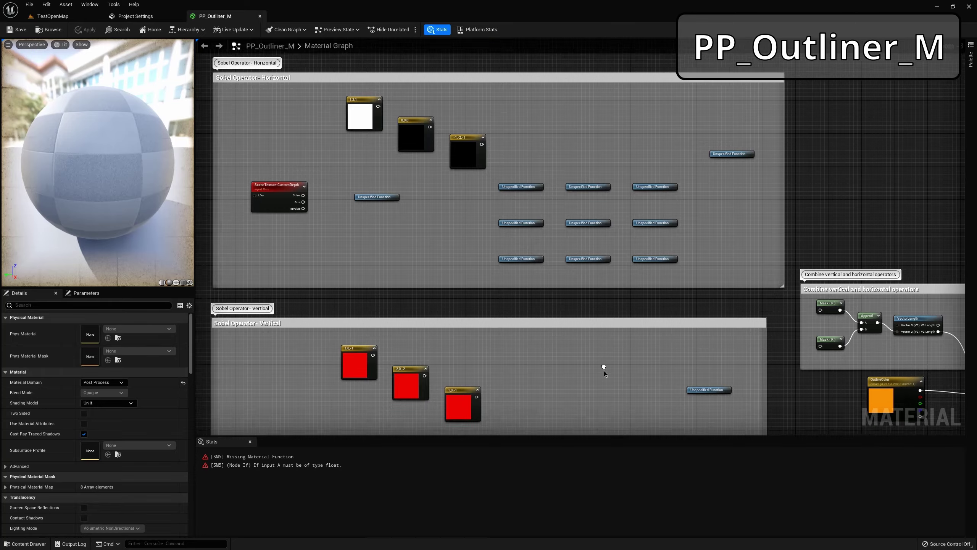
right_click_drag(602, 366, 578, 270)
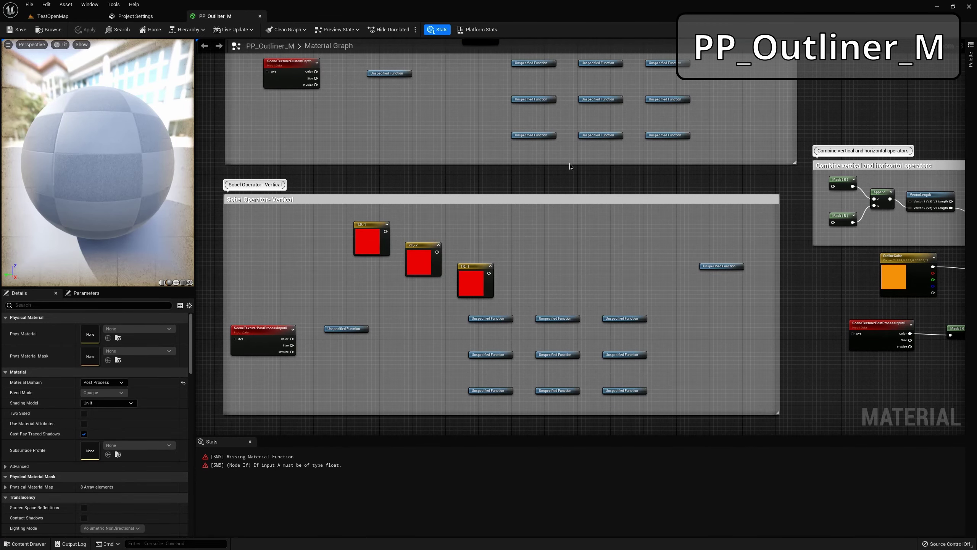
right_click_drag(569, 164, 557, 315)
scroll(628, 182, "up", 1)
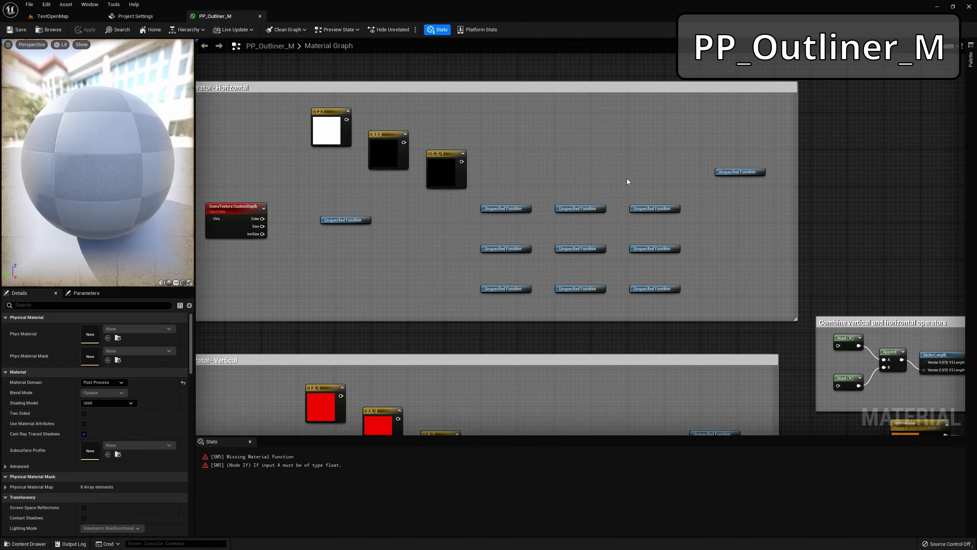
Assign MF_ConvolveTexture to the far-right unspecified function node in the Sobel Operator - Horizontal section
left_click(734, 170)
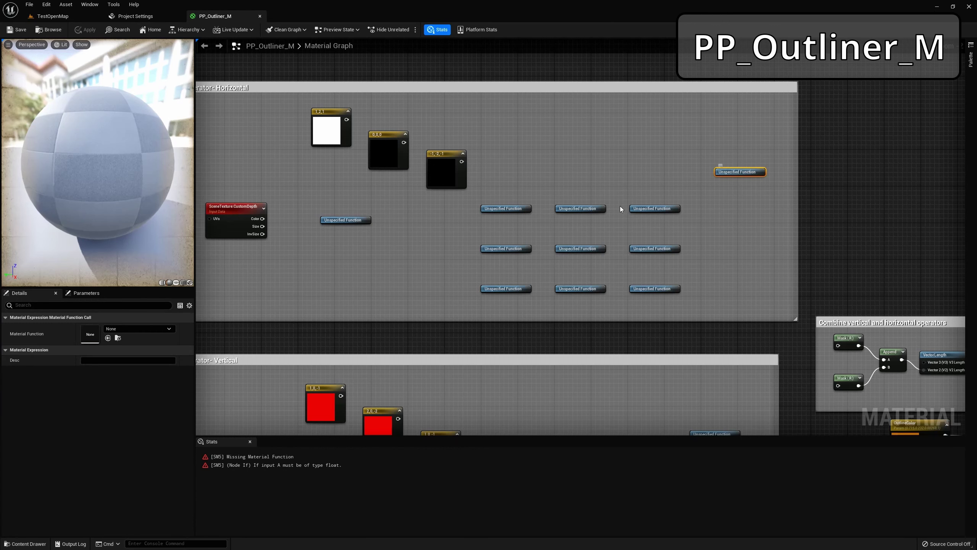
left_click(169, 329)
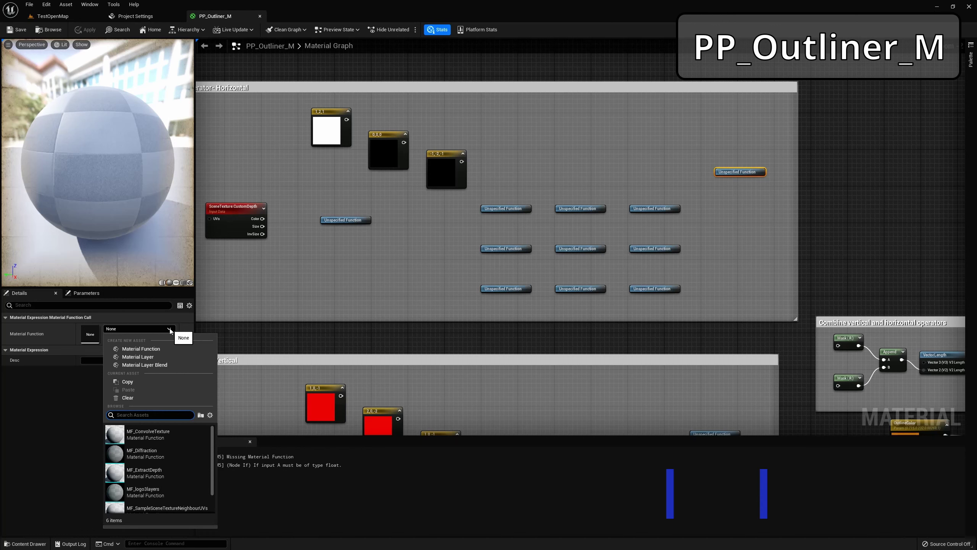
left_click(153, 434)
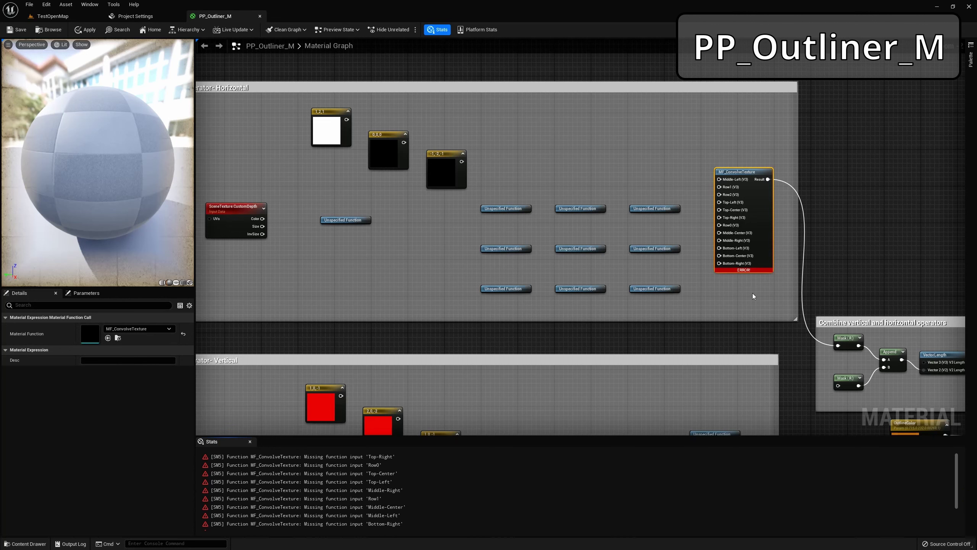
Assign MF_ExtractDepth to all nine unspecified function nodes in the three-by-three grid of the horizontal Sobel section
right_click_drag(920, 295, 721, 172)
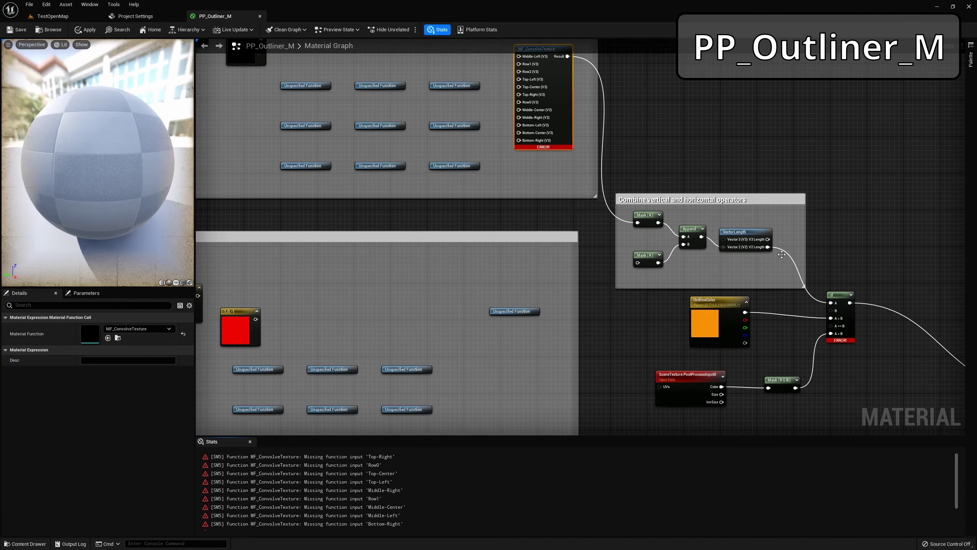
right_click_drag(517, 189, 587, 244)
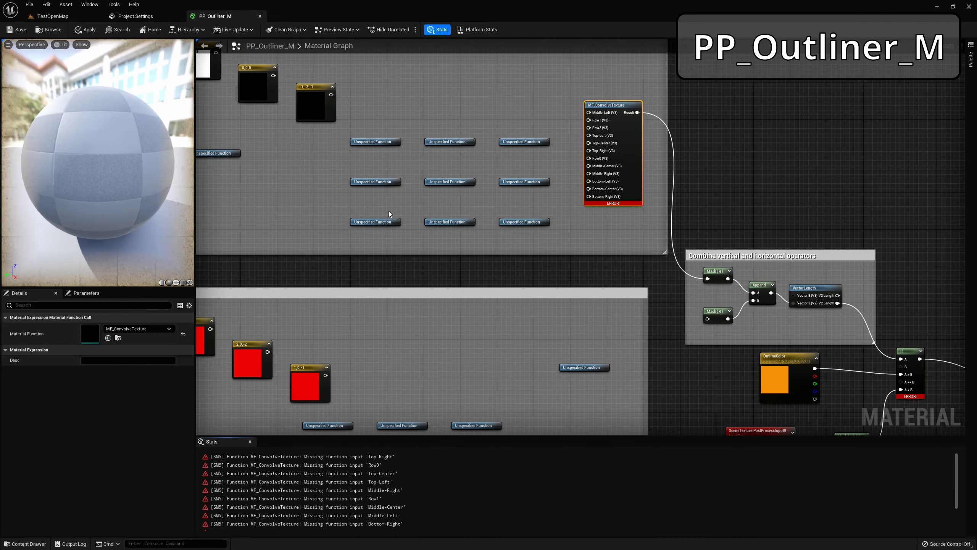
right_click_drag(417, 223, 409, 212)
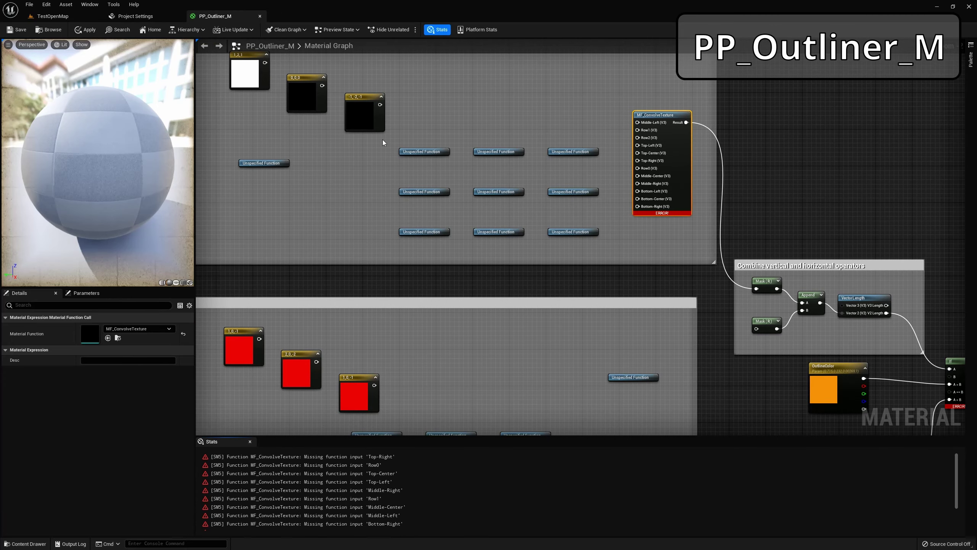
left_click_drag(382, 140, 594, 244)
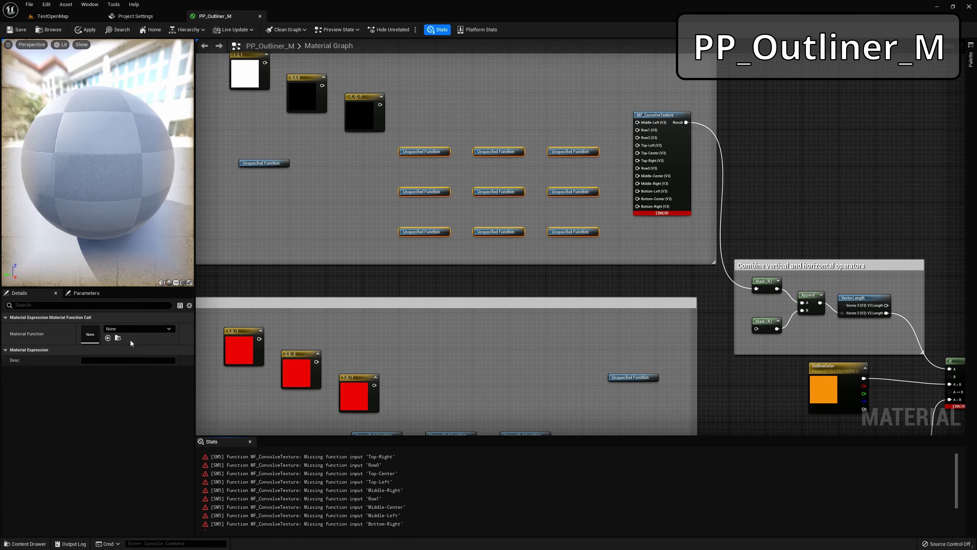
left_click(169, 332)
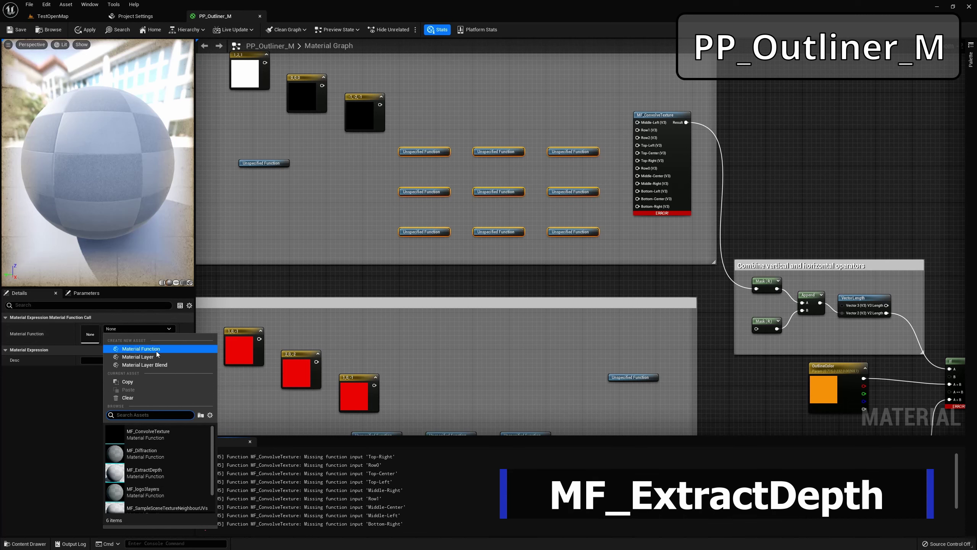
left_click(145, 473)
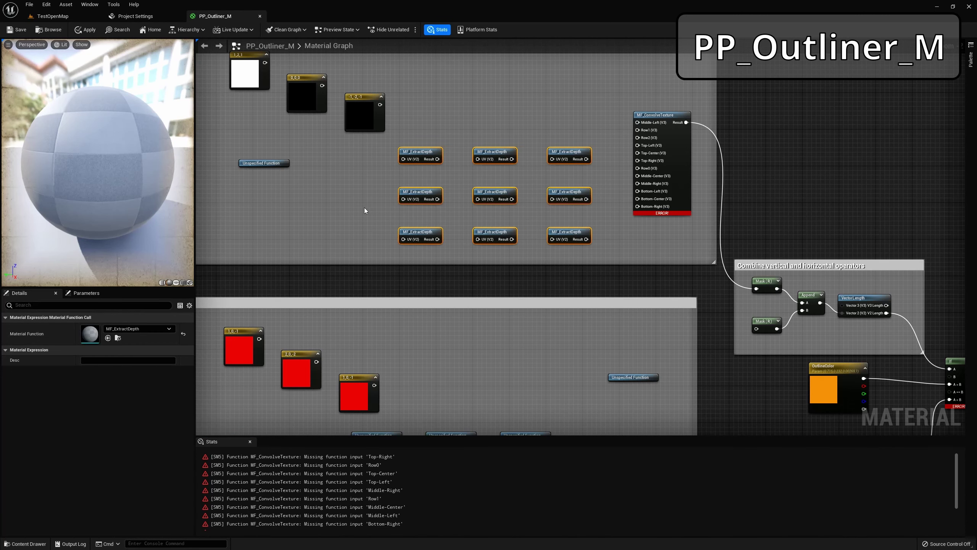
Assign MF_SampleSceneTextureNeighbourUVs to the unspecified function node beside SceneTexture:CustomDepth in the horizontal Sobel section
right_click_drag(275, 163, 403, 184)
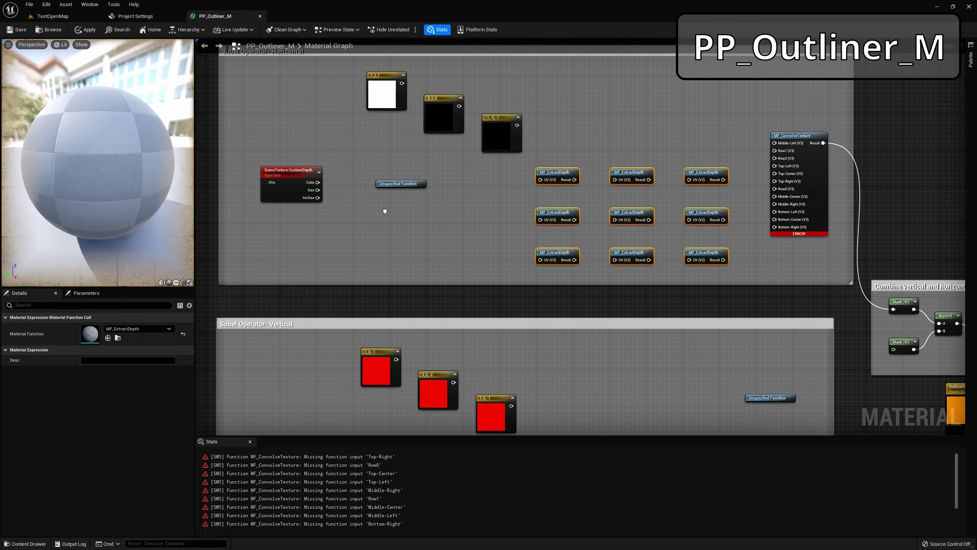
left_click(404, 184)
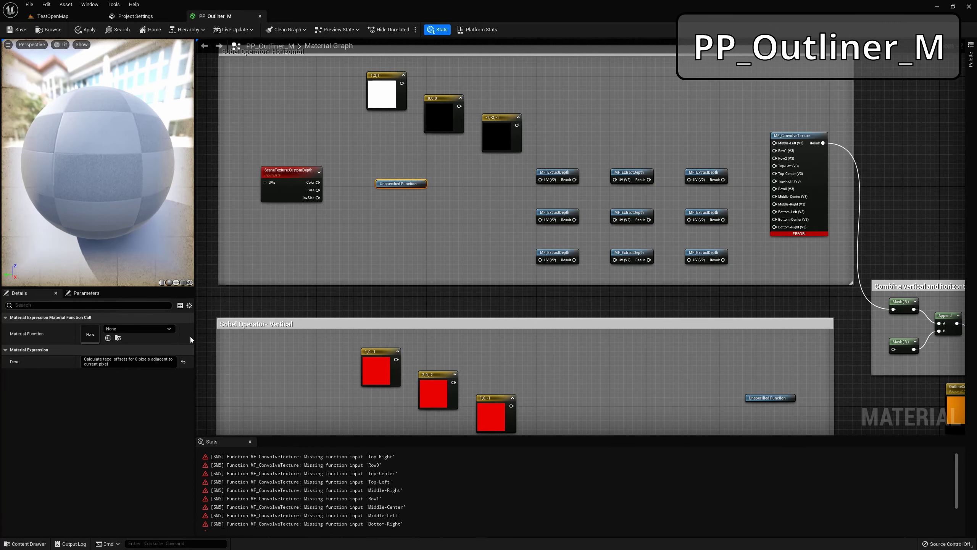
left_click(159, 330)
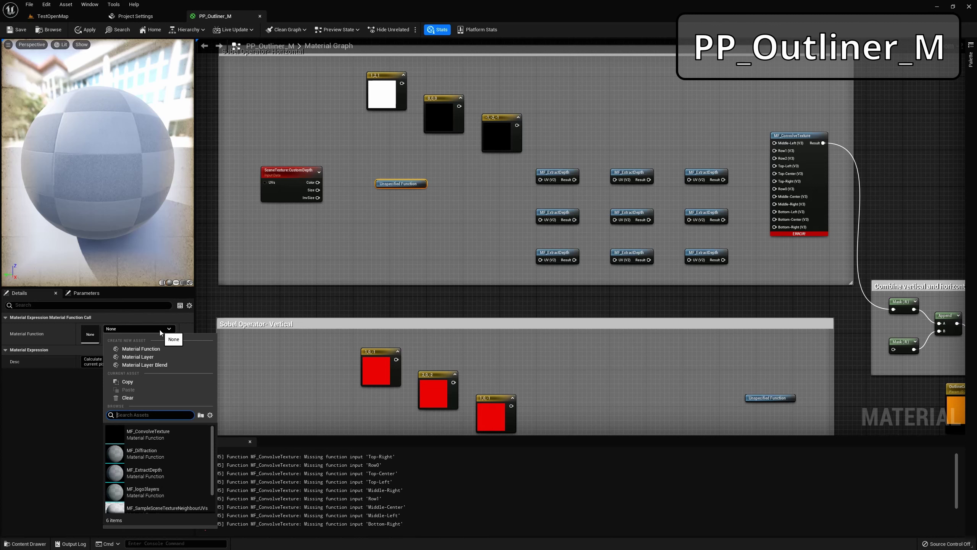
scroll(170, 477, "down", 1)
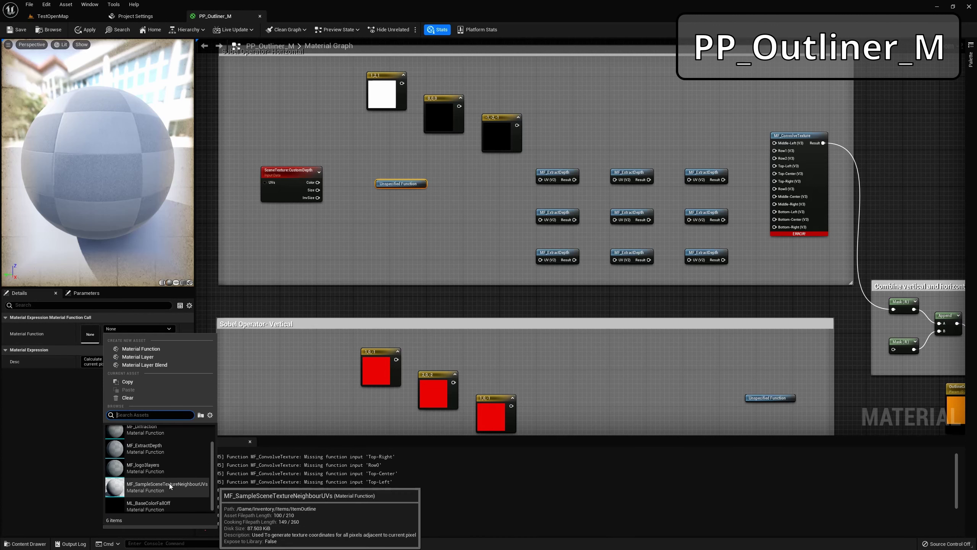
left_click(166, 487)
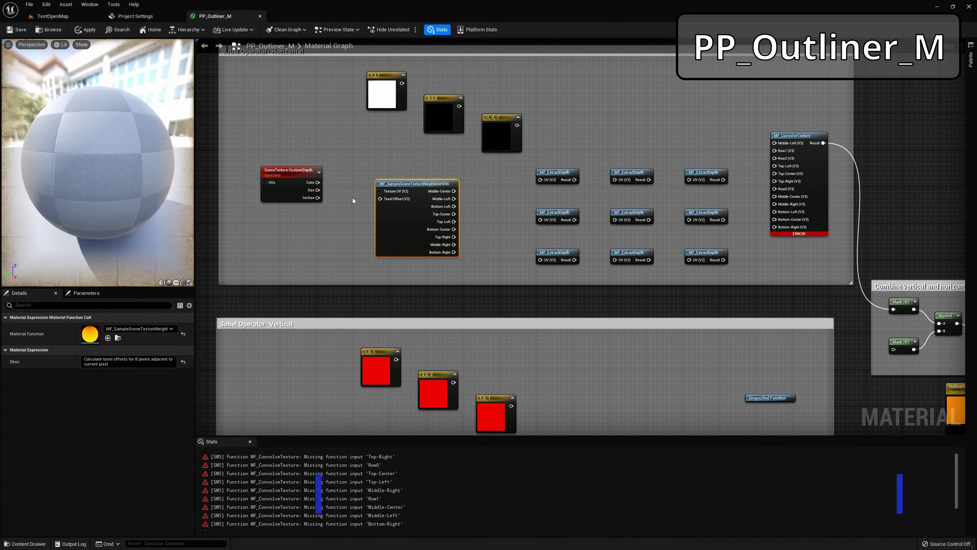
Connect the InvSize output of SceneTexture:CustomDepth to the Texel Offset input of MF_SampleSceneTextureNeighbourUVs in the horizontal Sobel section
left_click_drag(317, 197, 383, 203)
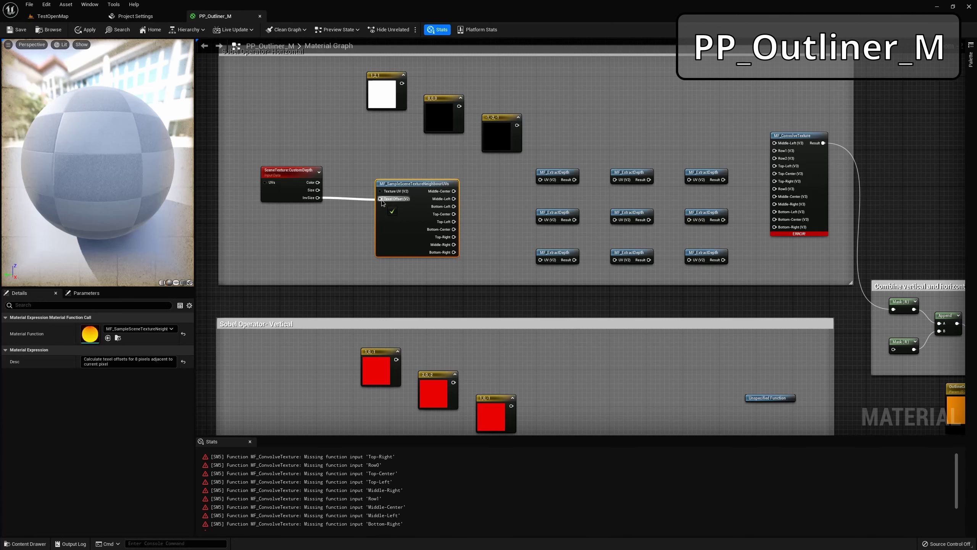
left_click_drag(382, 203, 382, 203)
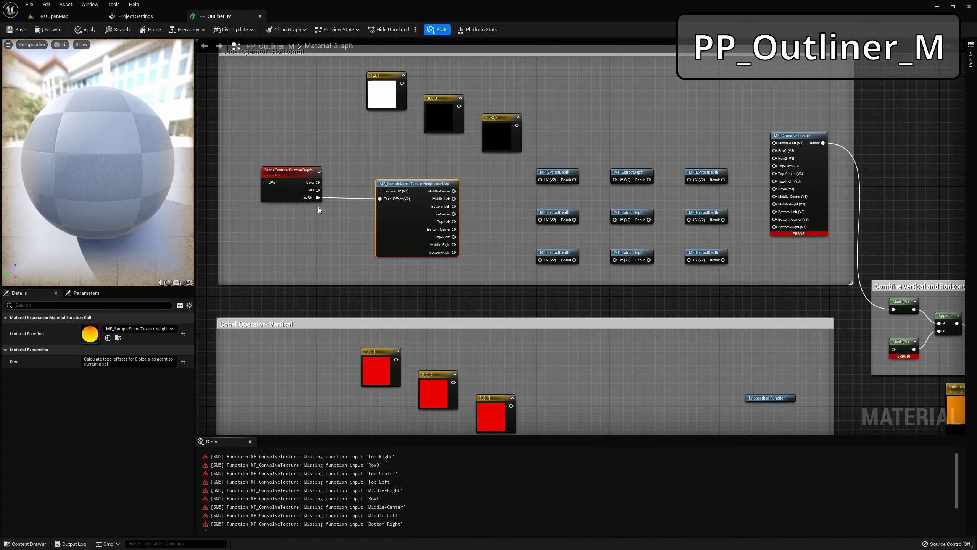
right_click_drag(295, 254, 330, 235)
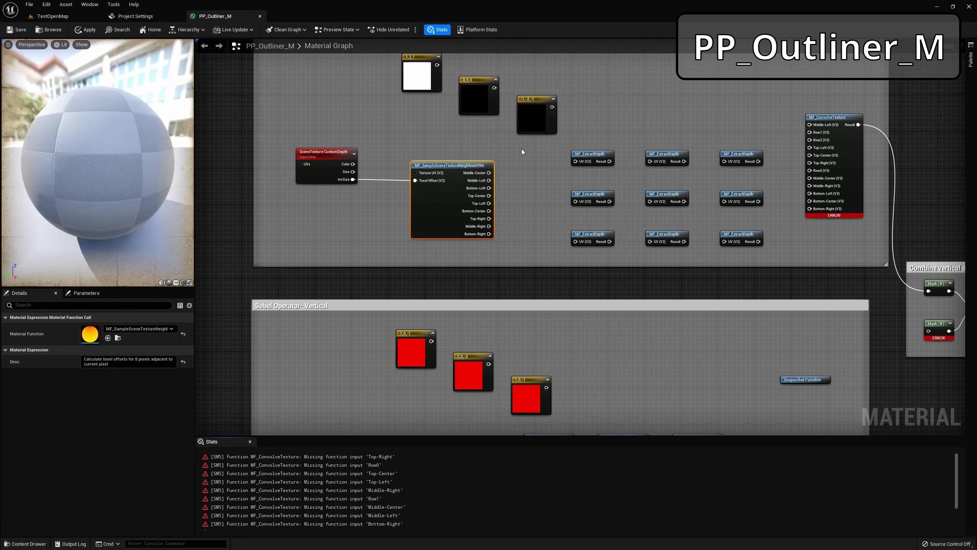
right_click_drag(553, 202, 446, 236)
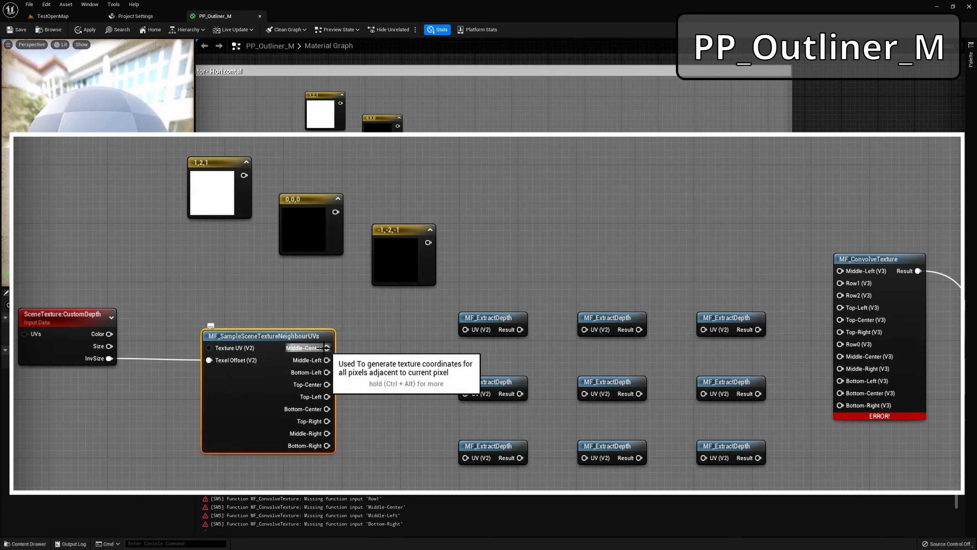
Connect each directional output of MF_SampleSceneTextureNeighbourUVs to the UV input of the MF_ExtractDepth node at the matching grid position in the horizontal Sobel section
left_click_drag(327, 348, 587, 395)
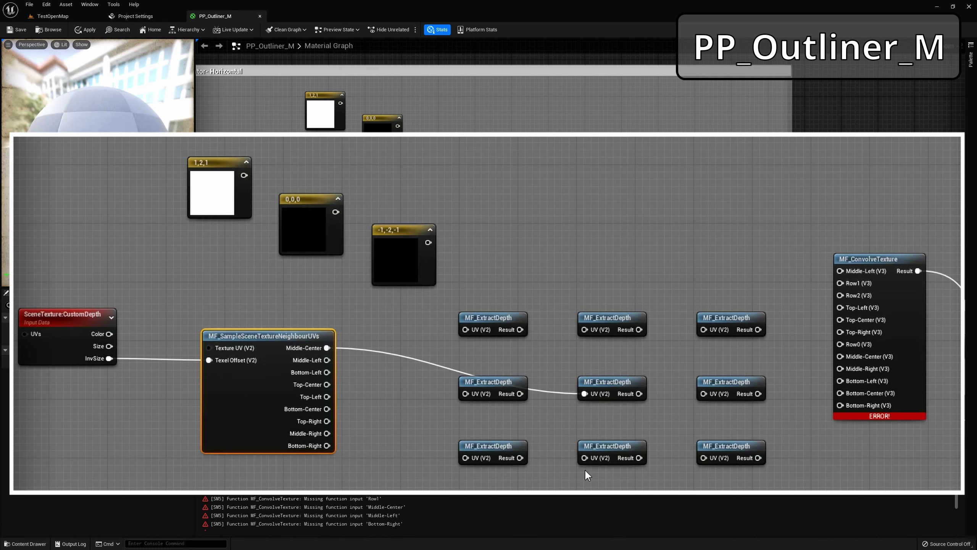
left_click_drag(326, 360, 476, 398)
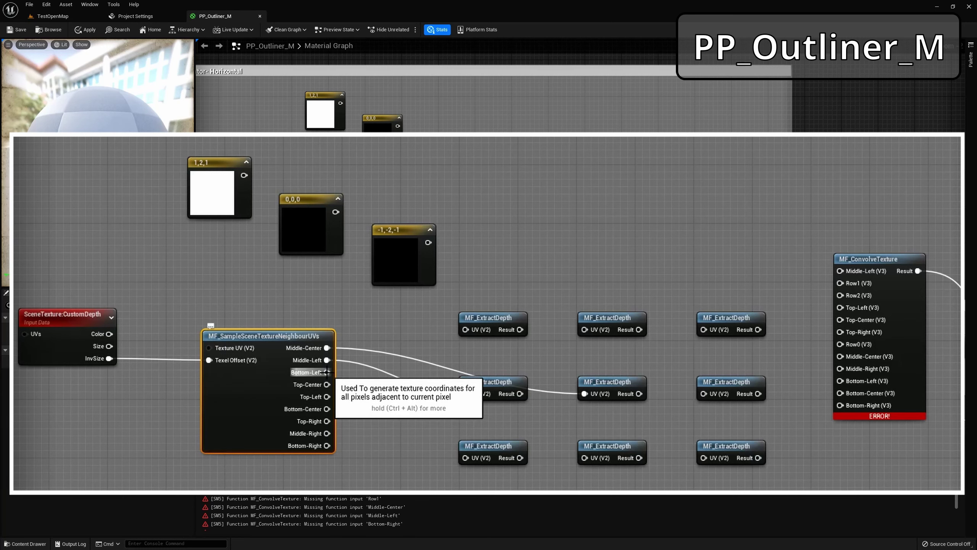
left_click_drag(327, 372, 463, 465)
left_click_drag(467, 461, 466, 458)
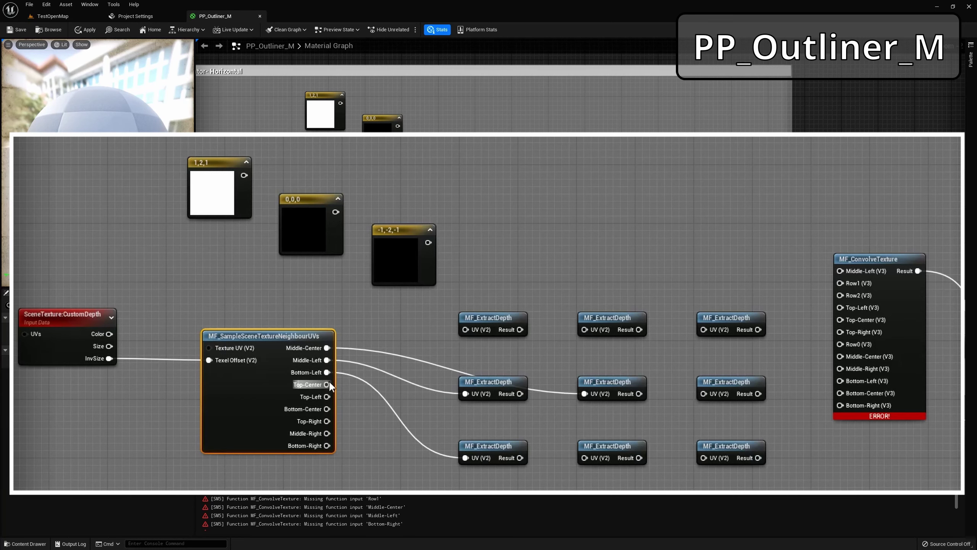
left_click_drag(327, 384, 585, 329)
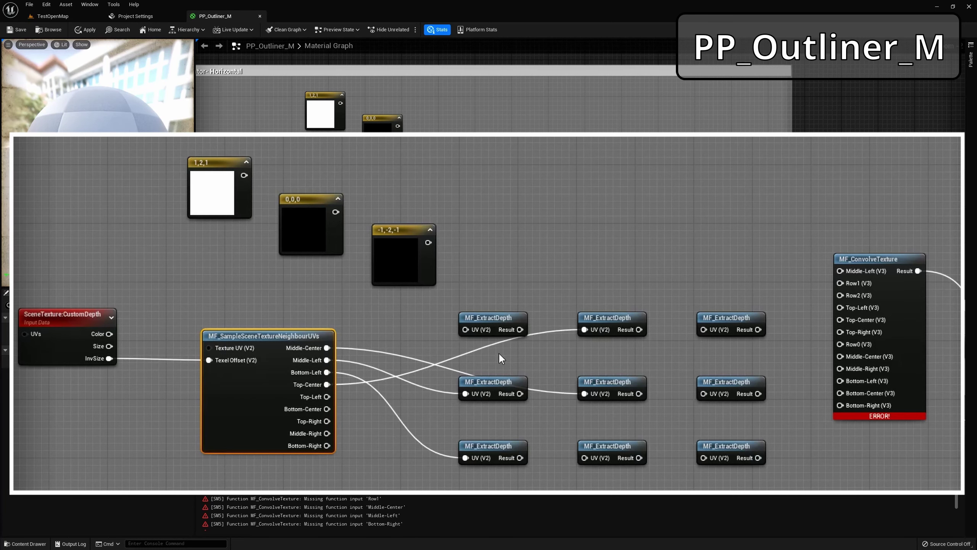
left_click_drag(329, 396, 466, 329)
left_click_drag(328, 409, 585, 458)
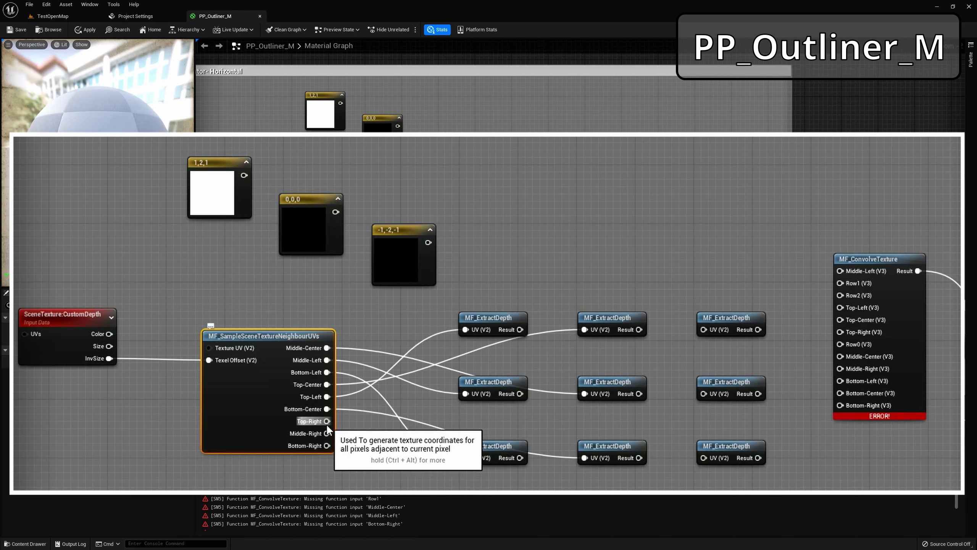
left_click_drag(327, 421, 703, 330)
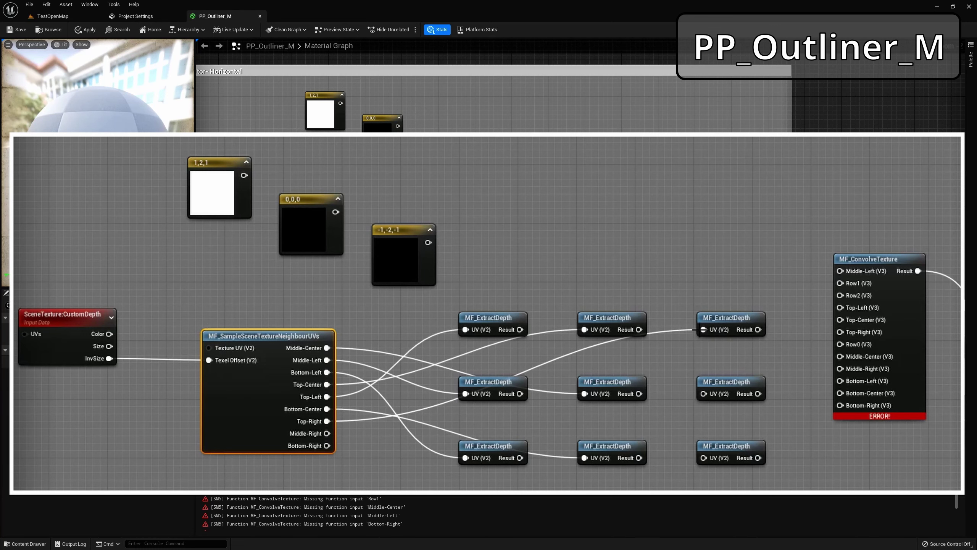
left_click_drag(327, 433, 704, 393)
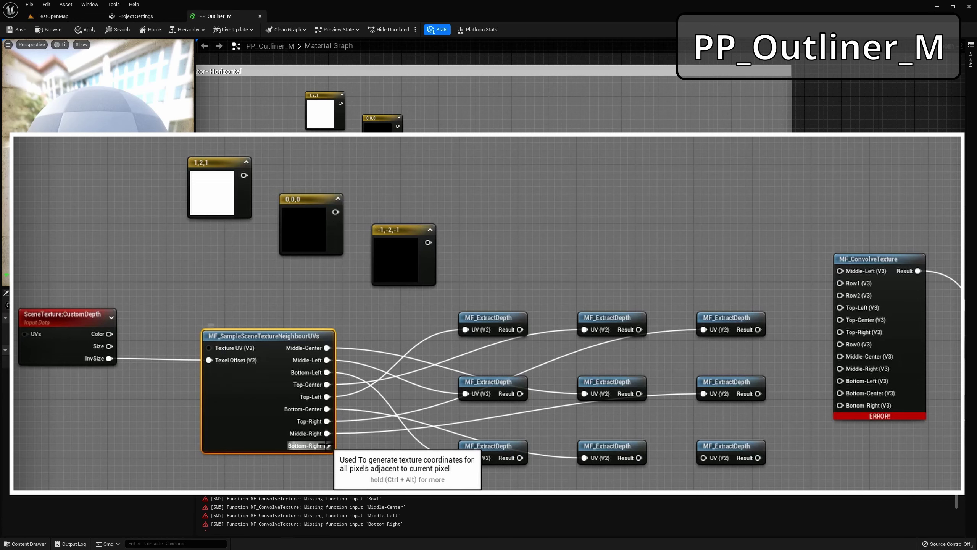
left_click_drag(327, 446, 702, 458)
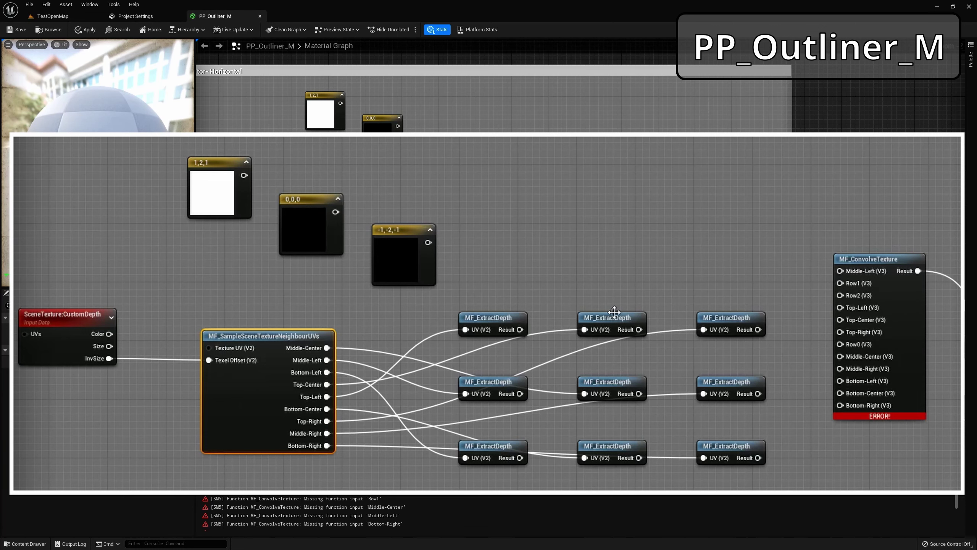
Connect the Result outputs of the horizontal MF_ExtractDepth grid to the MF_ConvolveTexture inputs named for their grid positions, from Top-Left to Bottom-Right
left_click_drag(520, 330, 841, 308)
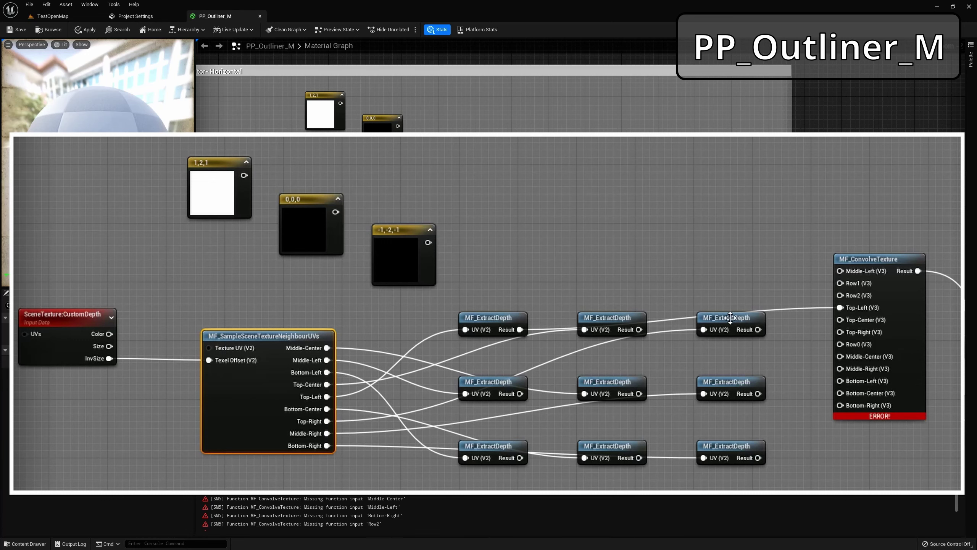
left_click_drag(638, 330, 840, 320)
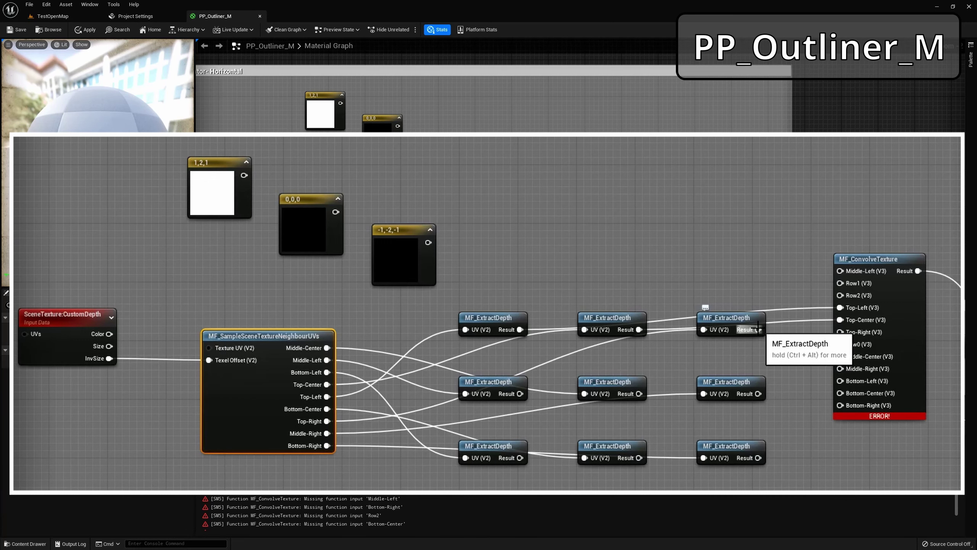
left_click_drag(758, 329, 841, 333)
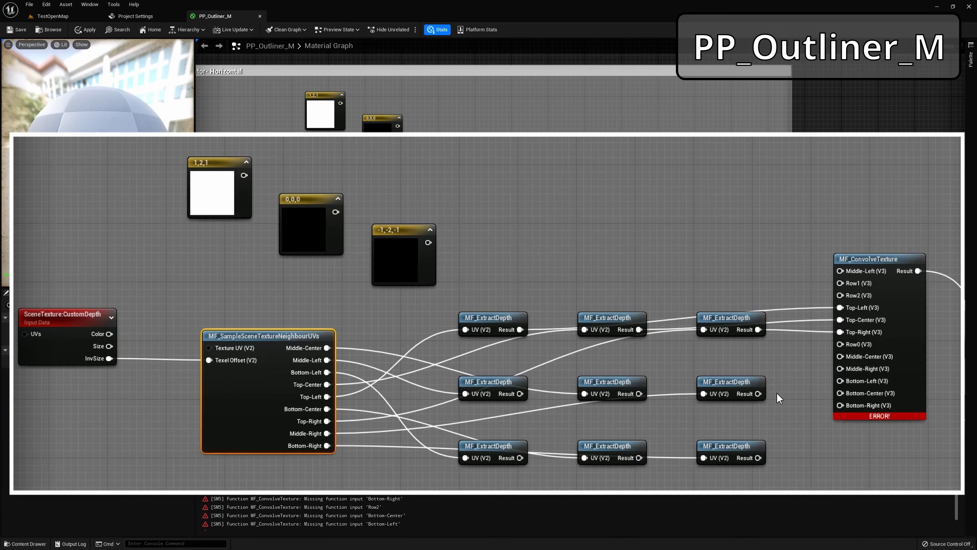
left_click_drag(520, 393, 840, 271)
left_click_drag(639, 393, 840, 369)
left_click_drag(520, 458, 840, 381)
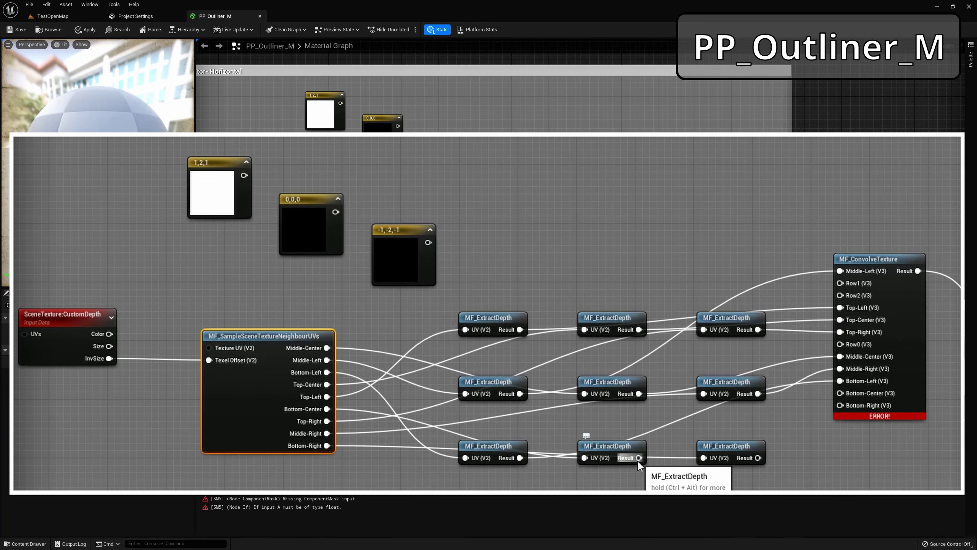
left_click_drag(639, 458, 840, 393)
left_click_drag(759, 457, 840, 405)
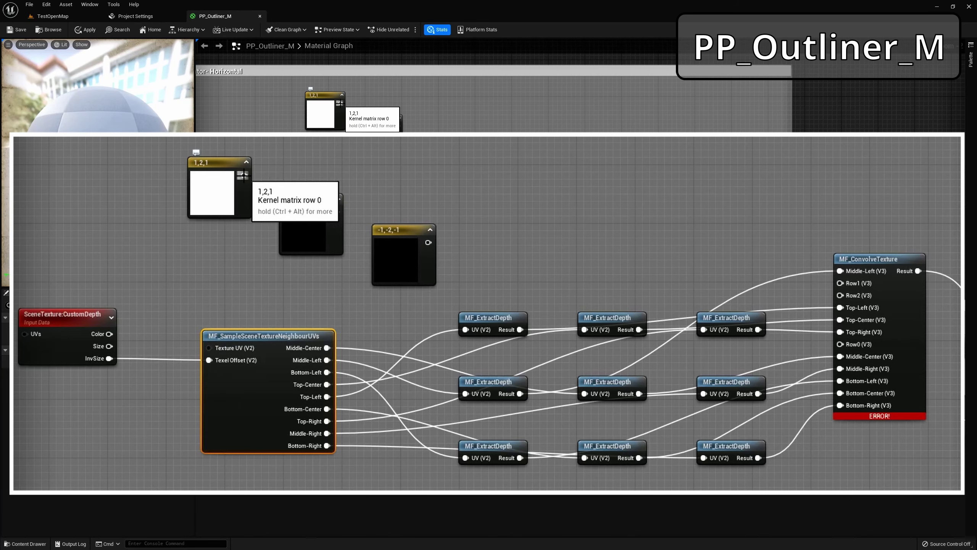
Connect the horizontal kernel constants 1,2,1 to Row0, 0,0,0 to Row1 and -1,-2,-1 to Row2 of MF_ConvolveTexture
left_click_drag(243, 175, 850, 349)
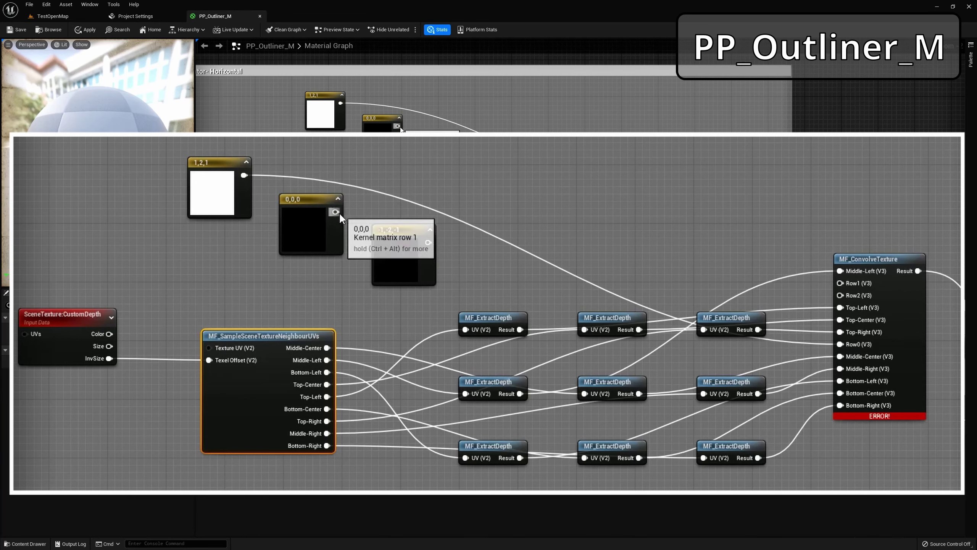
left_click_drag(335, 212, 840, 283)
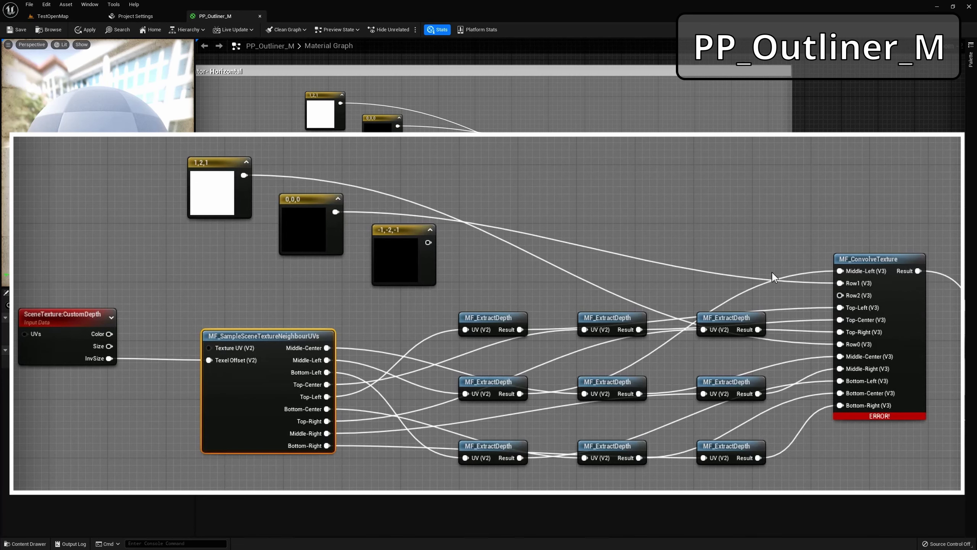
left_click_drag(429, 242, 840, 295)
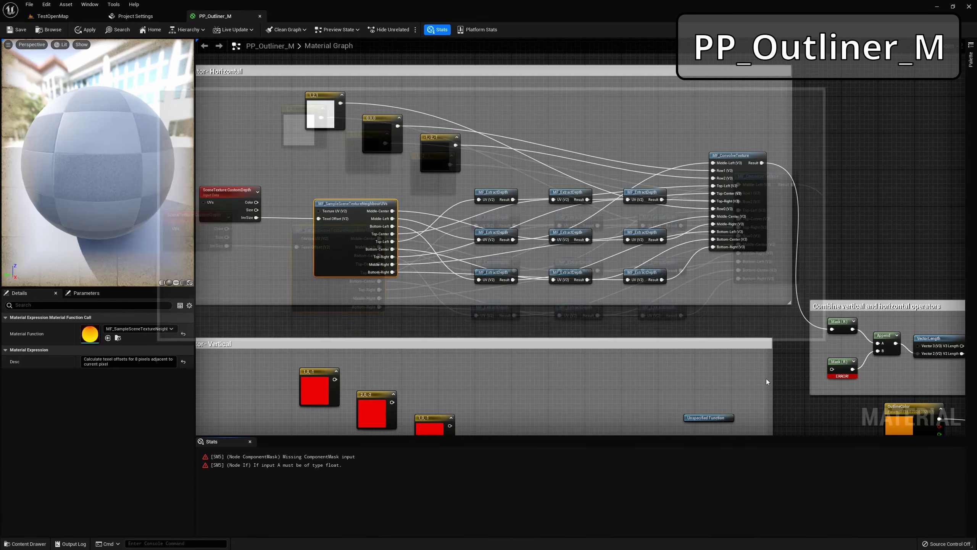
Assign MF_ConvolveTexture to the far-right unspecified function node in the Sobel Operator - Vertical section
right_click_drag(836, 401, 772, 297)
right_click_drag(867, 282, 801, 259)
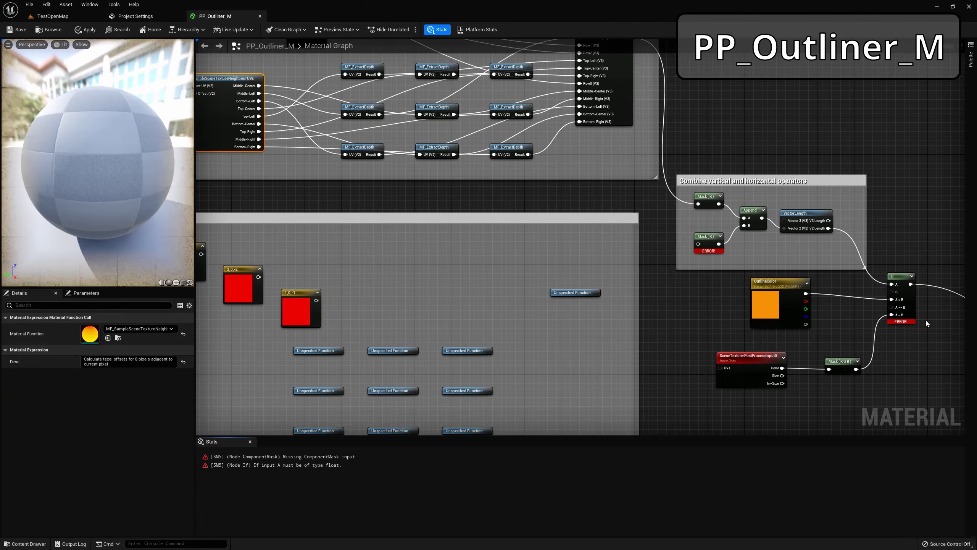
right_click_drag(403, 312, 525, 273)
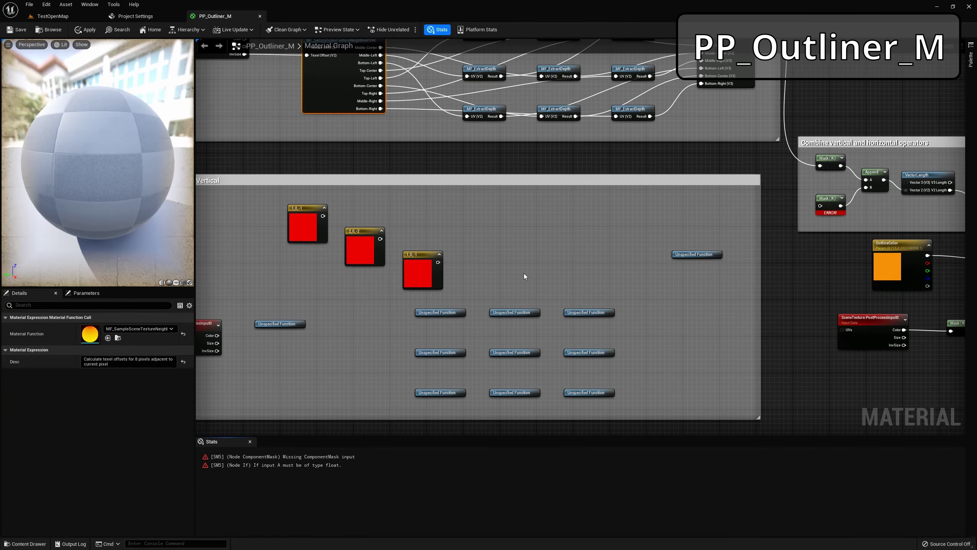
scroll(523, 274, "down", 1)
right_click_drag(364, 369, 398, 371)
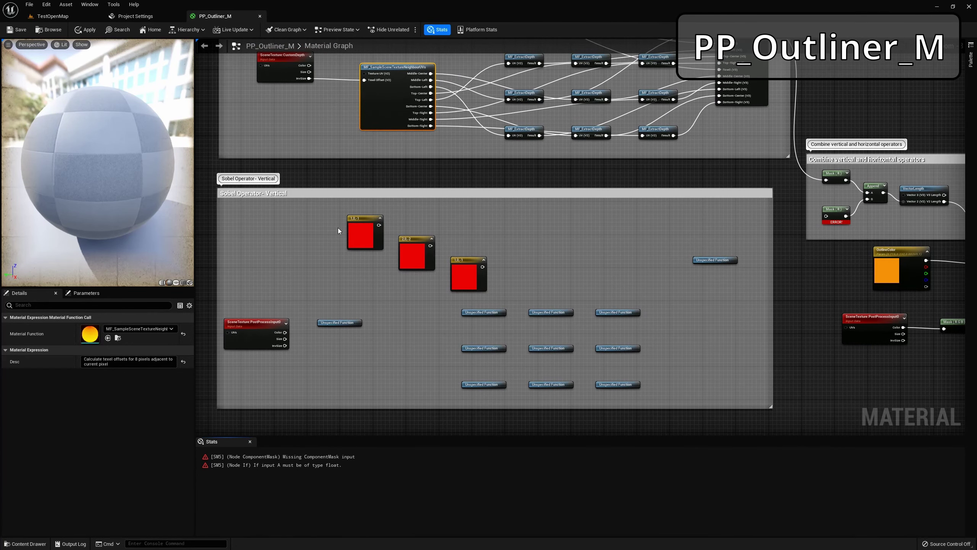
right_click_drag(549, 236, 571, 272)
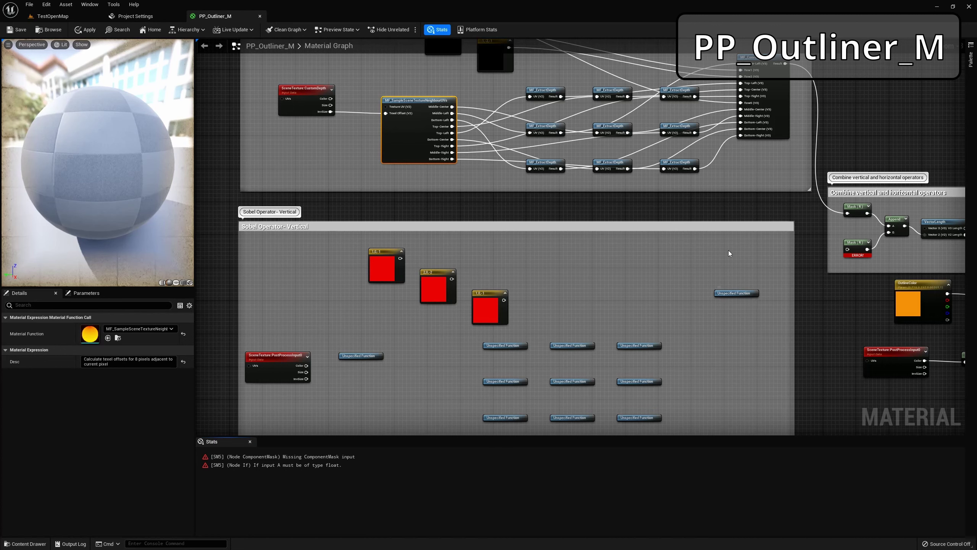
right_click_drag(725, 256, 724, 274)
left_click(737, 323)
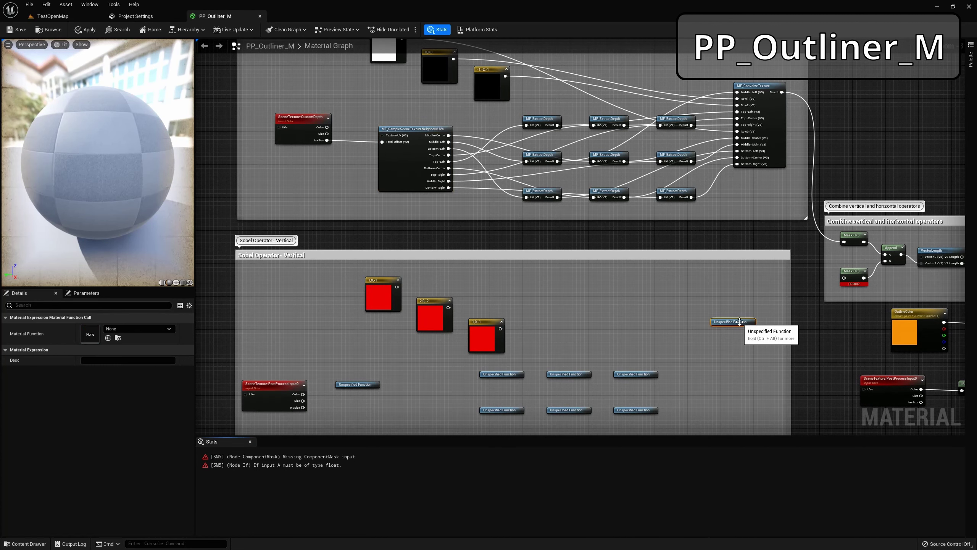
left_click(169, 329)
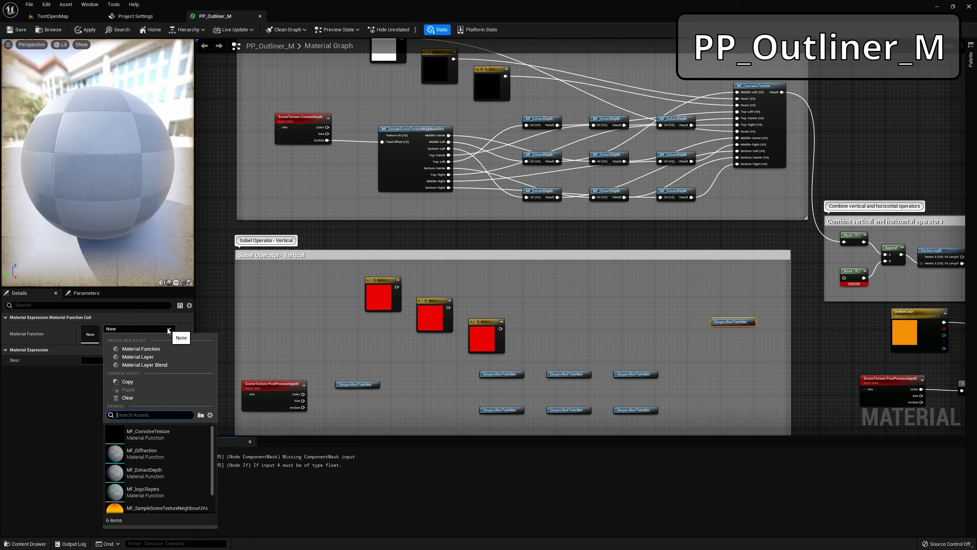
left_click(161, 441)
Assign MF_SampleSceneTextureNeighbourUVs to the unspecified function node beside SceneTexture:PostProcessInput0 in the vertical Sobel section
left_click(372, 385)
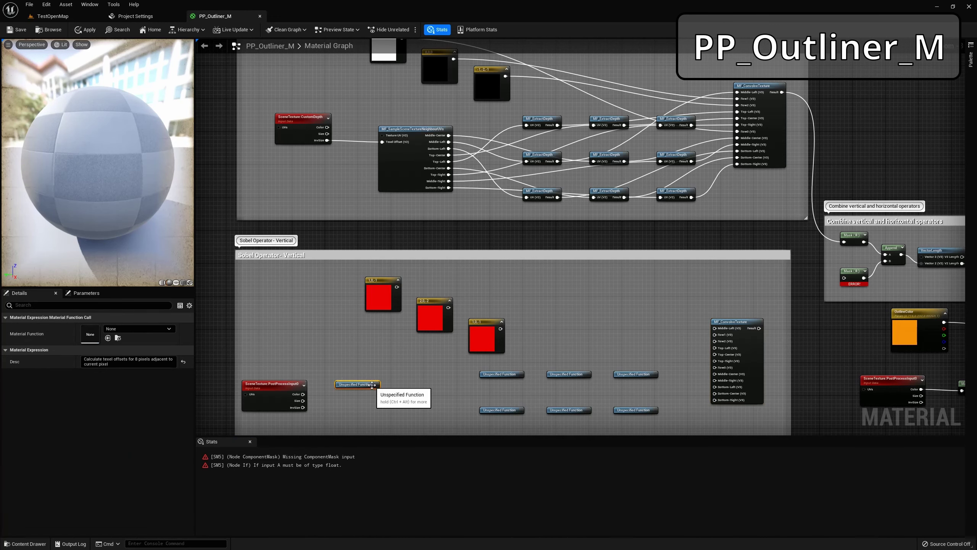
left_click(169, 329)
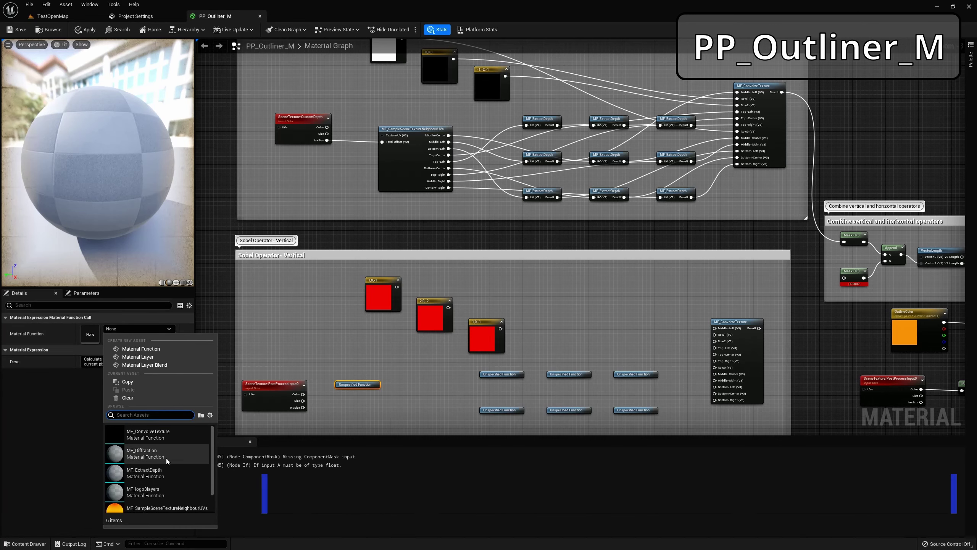
left_click(169, 508)
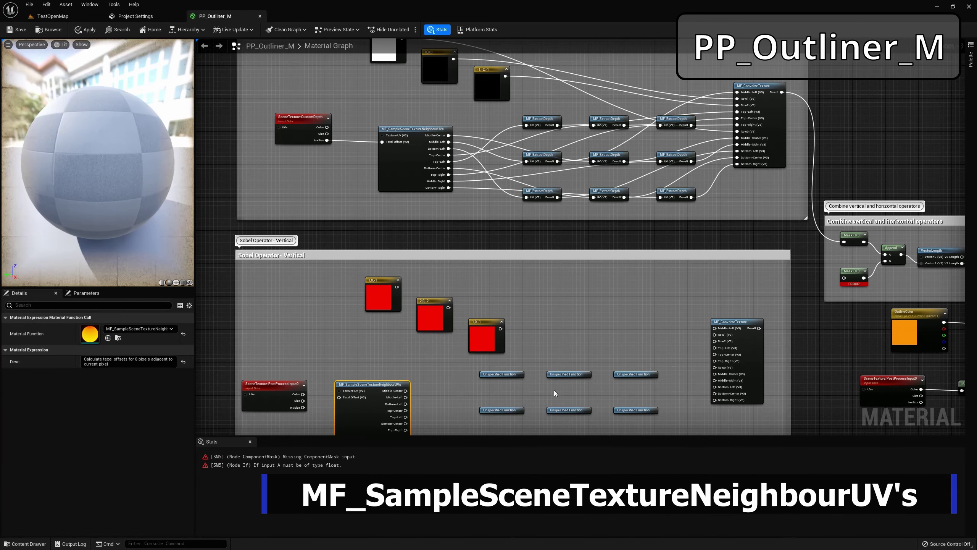
Assign MF_ExtractDepth to all nine unspecified function nodes in the three-by-three grid of the vertical Sobel section
right_click_drag(461, 426, 444, 357)
left_click_drag(443, 298, 649, 383)
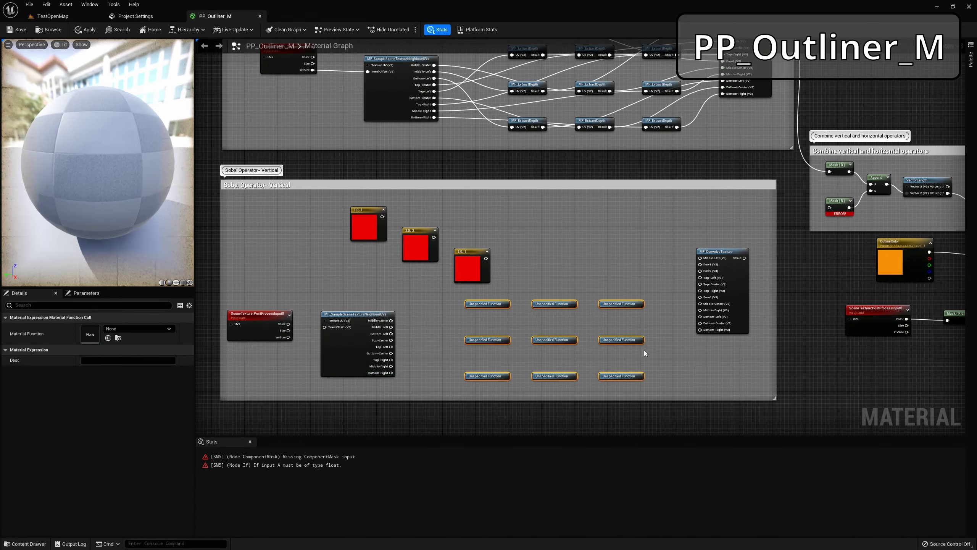
right_click(624, 306)
mouse_move(663, 435)
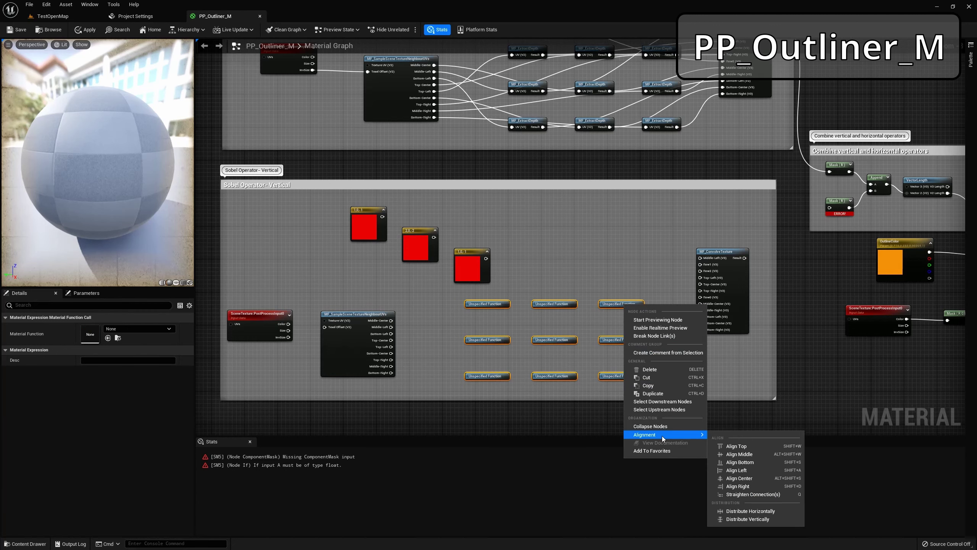
left_click(166, 329)
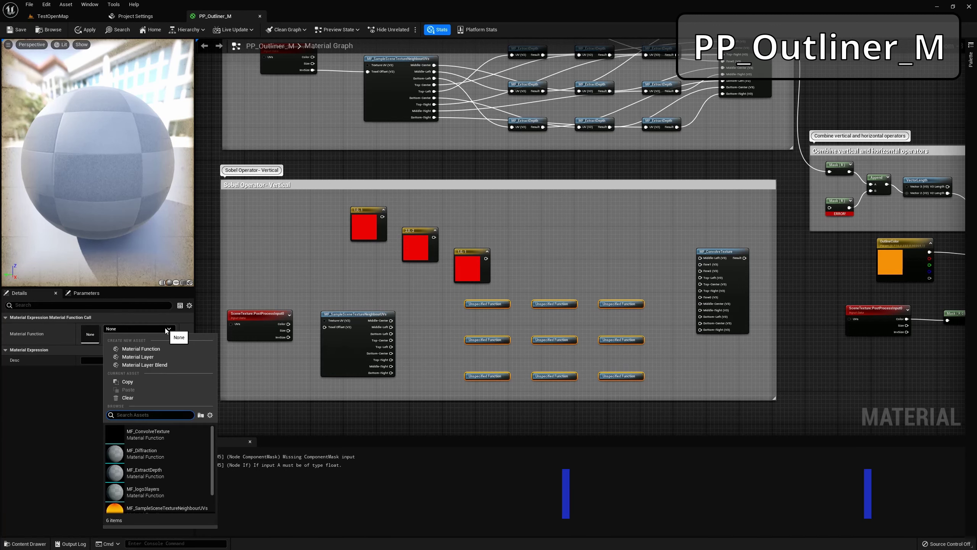
left_click(154, 476)
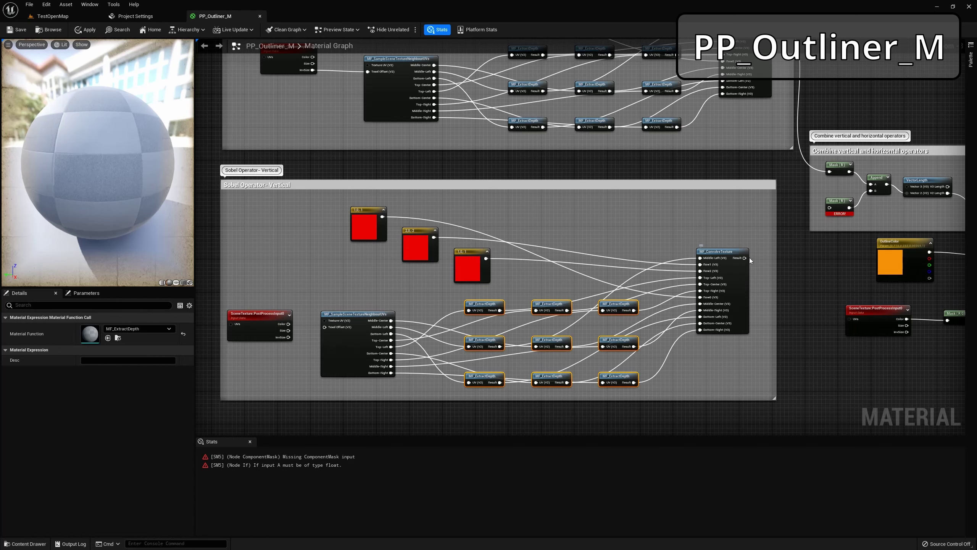
Connect the vertical MF_ConvolveTexture Result to the lower Mask in the combine section, and PostProcessInput0's InvSize to the vertical MF_SampleSceneTextureNeighbourUVs Texel Offset
left_click_drag(745, 258, 834, 208)
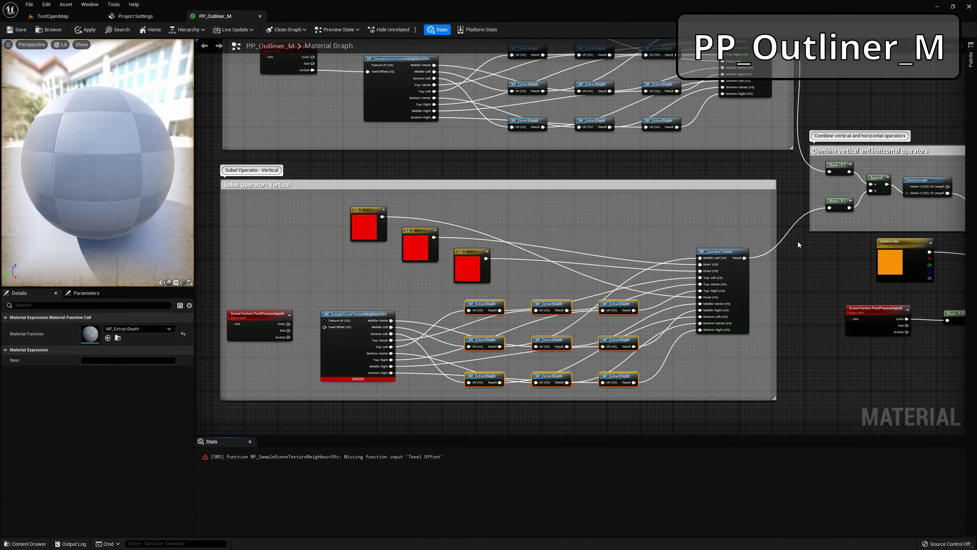
scroll(798, 242, "down", 5)
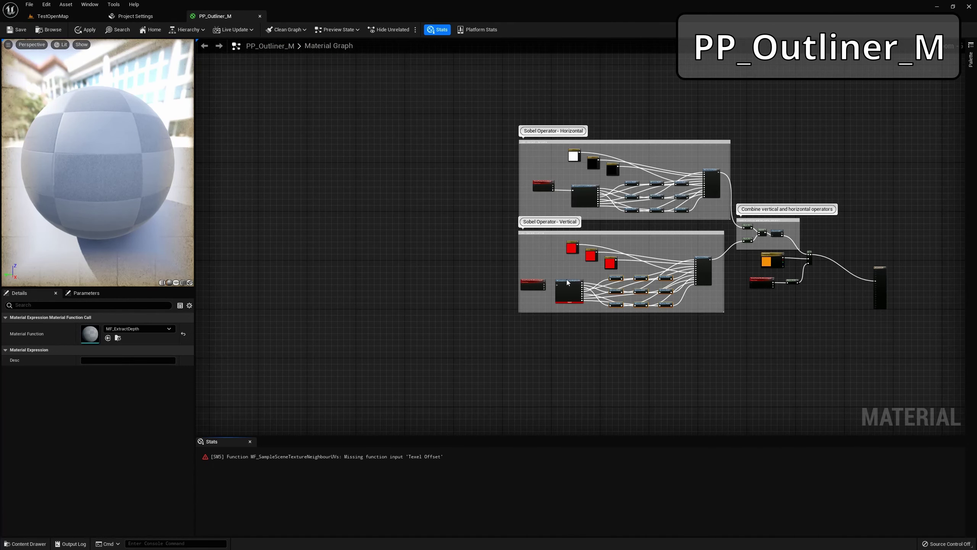
scroll(549, 277, "up", 4)
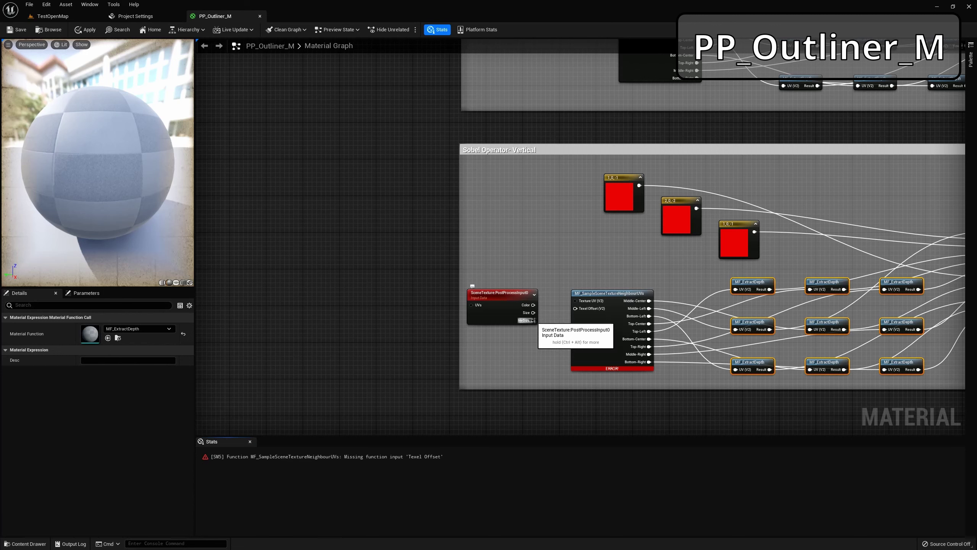
left_click_drag(533, 320, 575, 309)
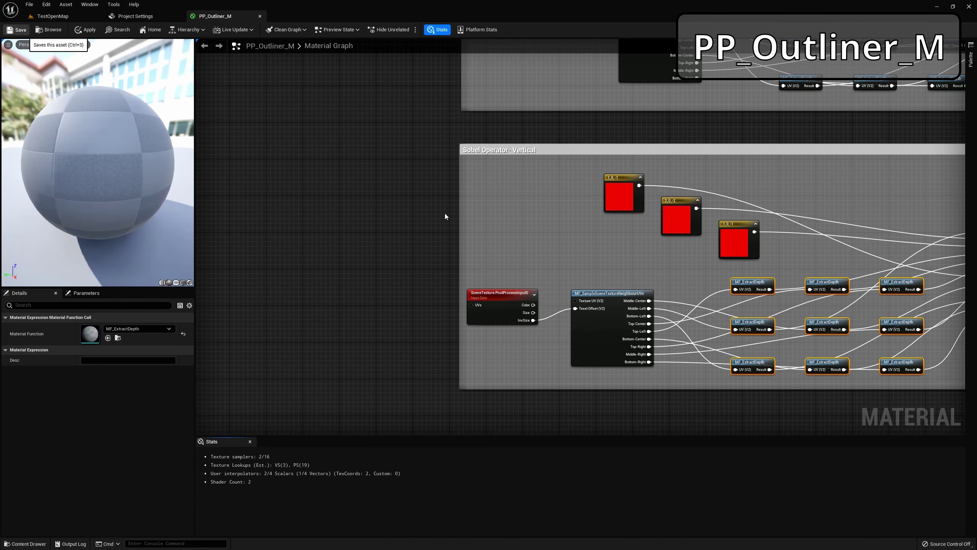
Save the repaired PP_Outliner_M material
key("ctrl+s")
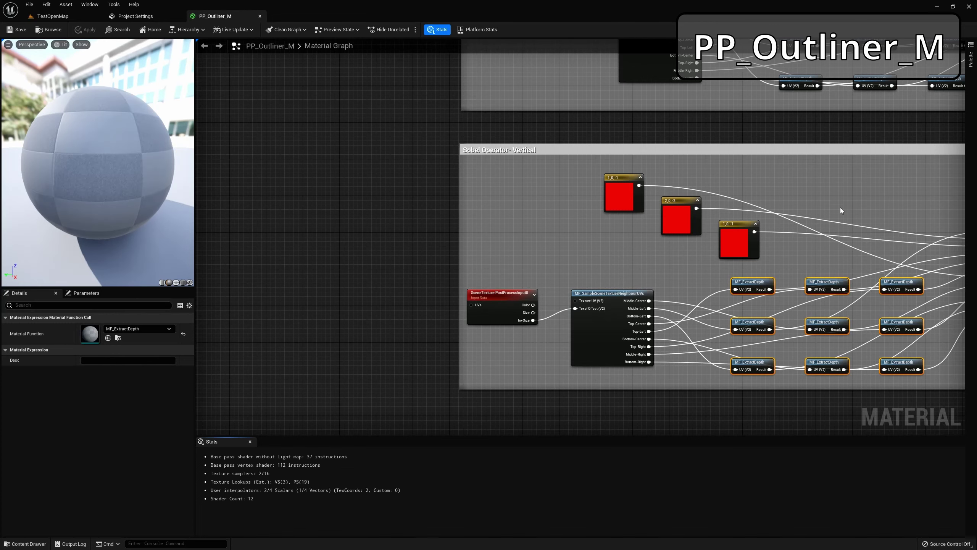
scroll(668, 243, "down", 4)
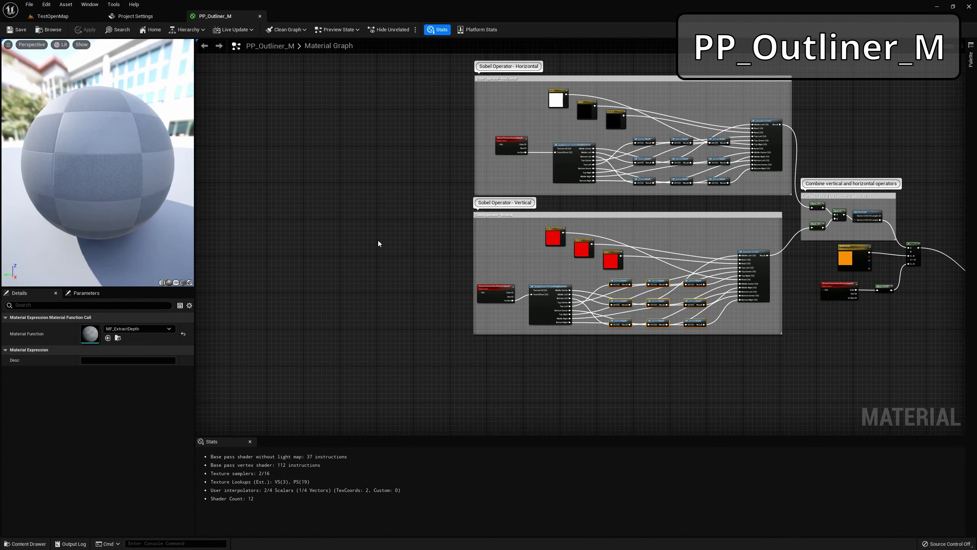
Open the MF_SampleSceneTextureNeighbourUVs function from the ItemOutline folder and examine its node graph from the inputs to the nine outputs
key("ctrl+space")
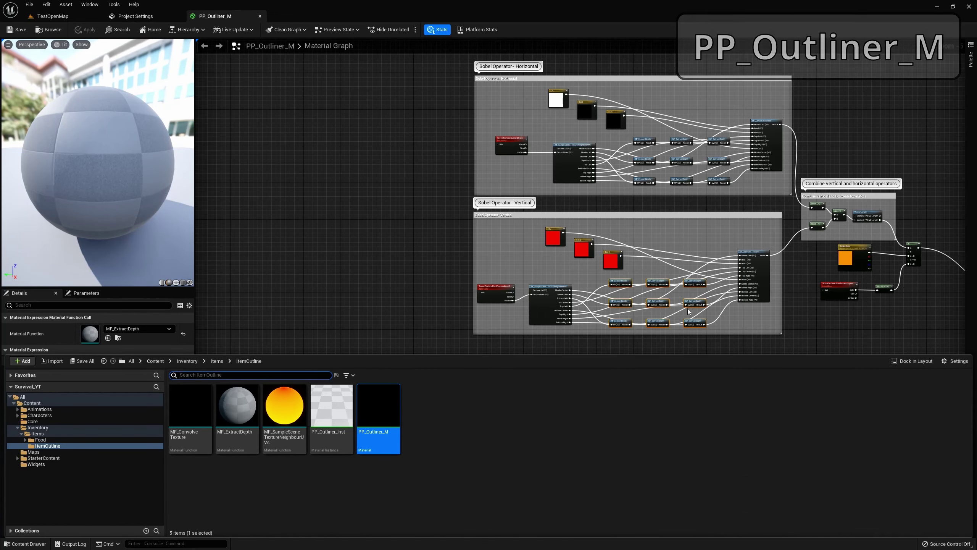
double_click(284, 408)
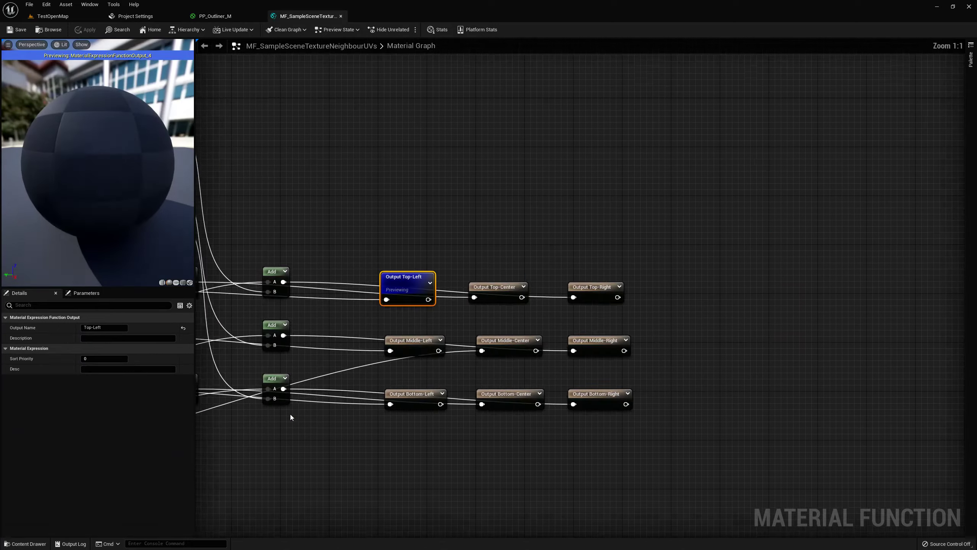
scroll(290, 414, "down", 2)
right_click_drag(197, 389, 369, 376)
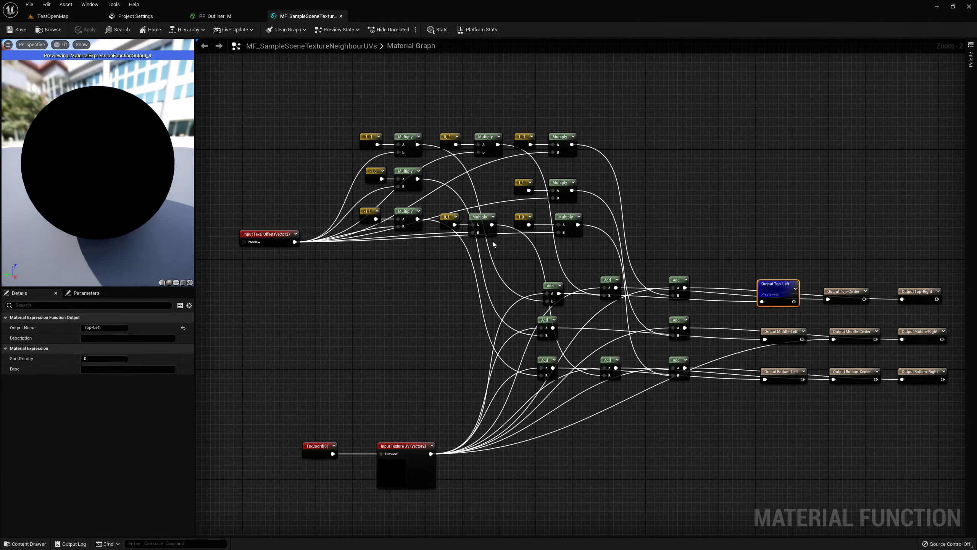
key("ctrl+space")
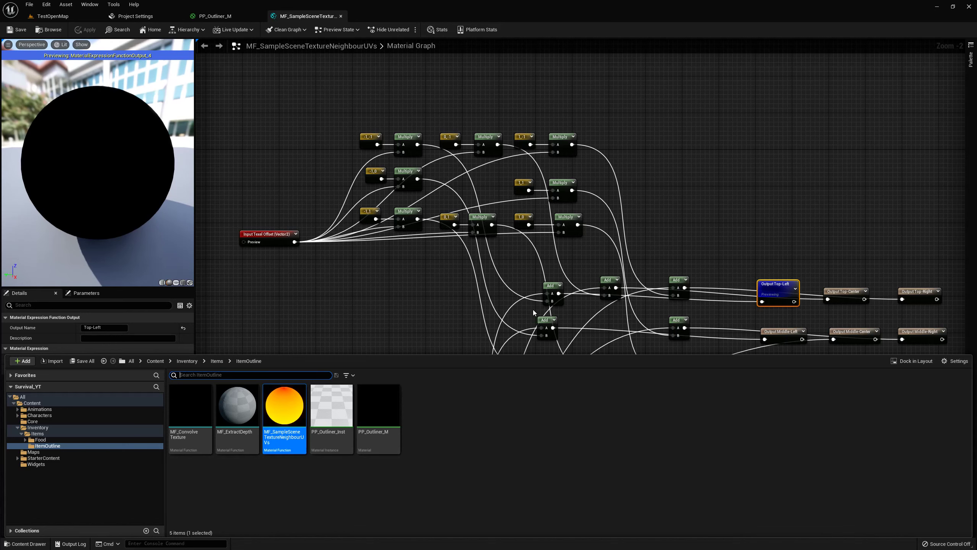
right_click_drag(619, 323, 613, 286)
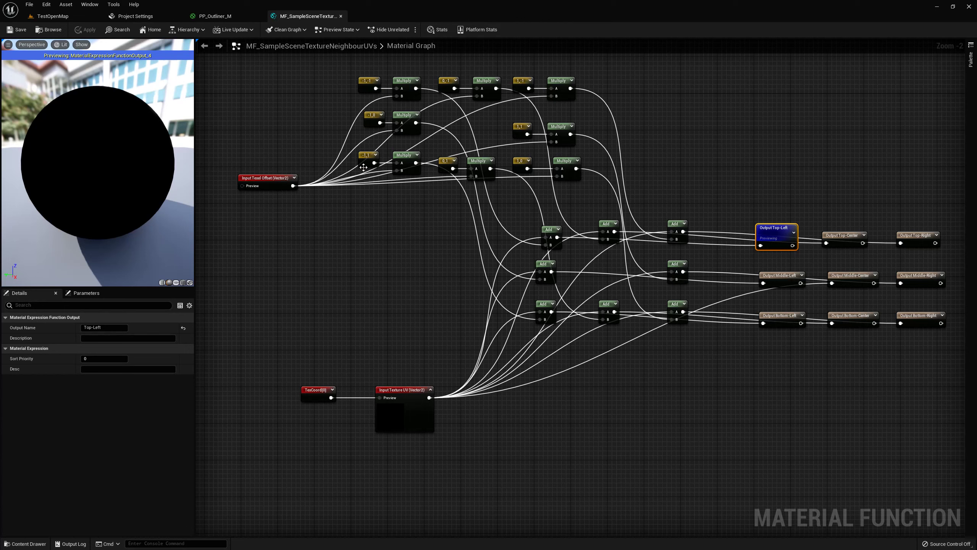
Open the MF_ExtractDepth function from the ItemOutline folder and stop previewing its Output Result node
key("ctrl+space")
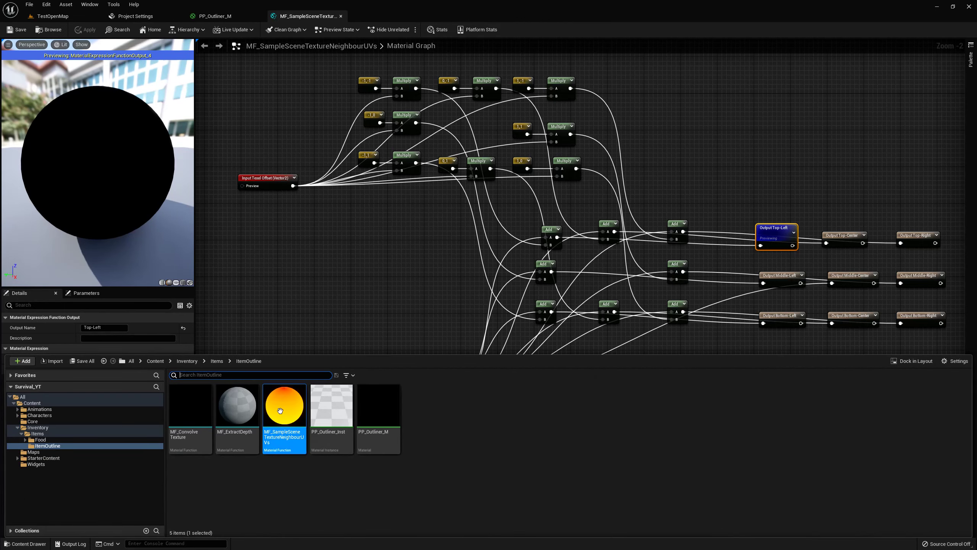
double_click(225, 423)
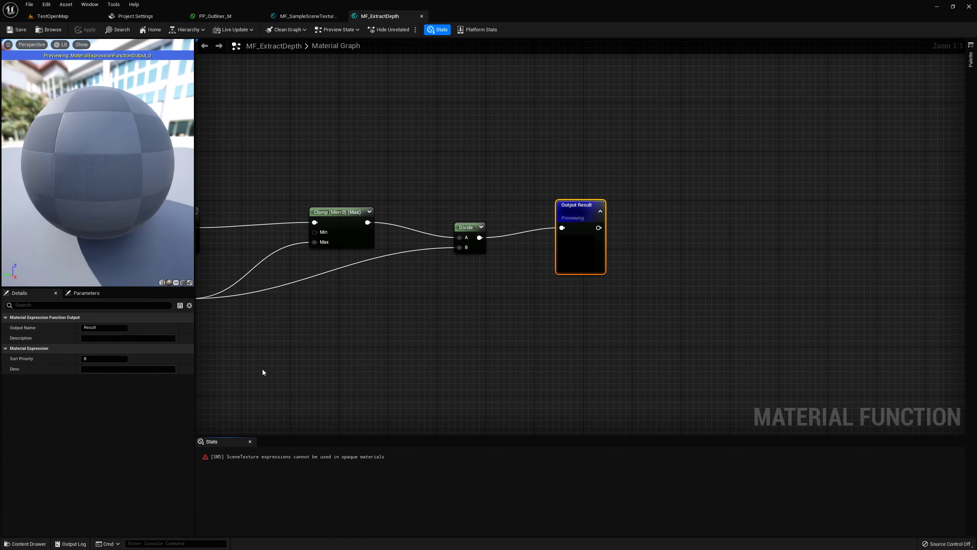
right_click_drag(263, 367, 384, 362)
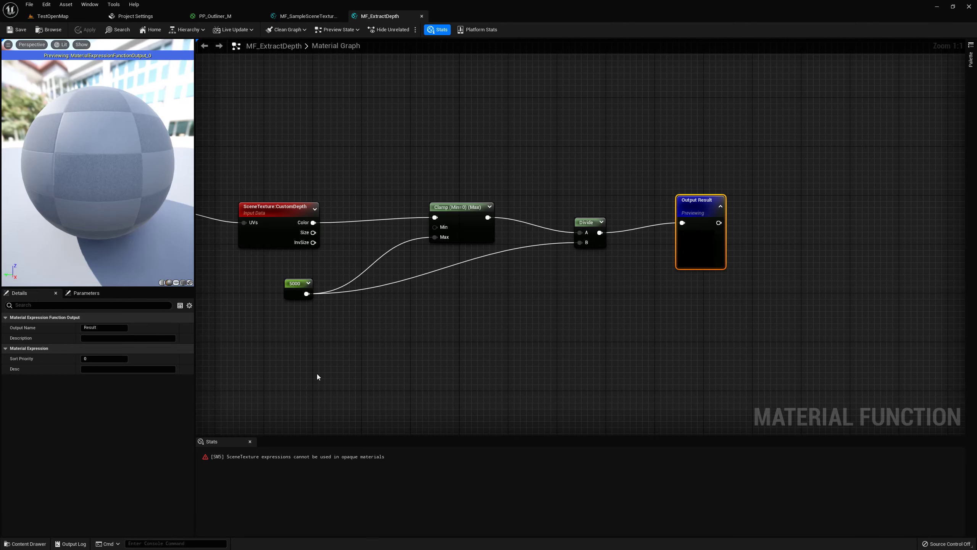
right_click_drag(296, 350, 437, 351)
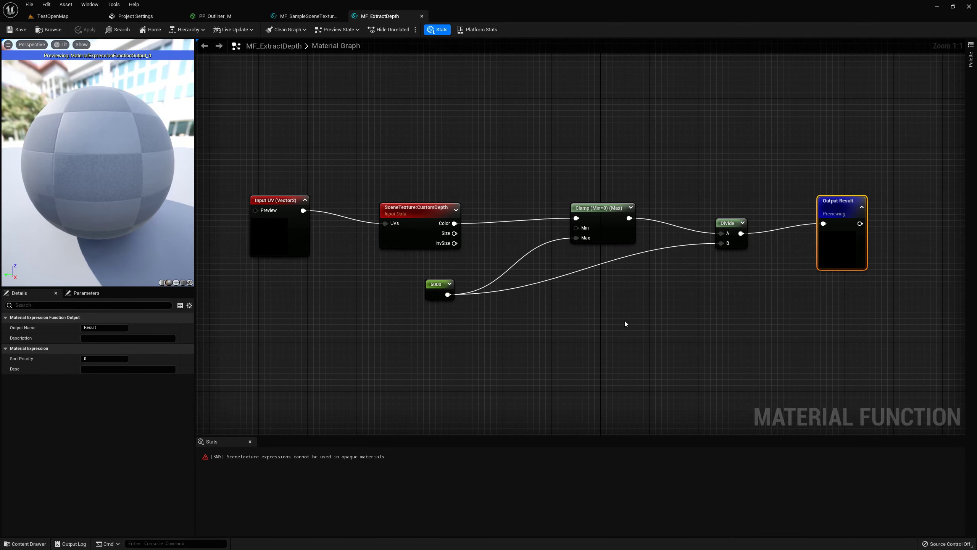
right_click(847, 204)
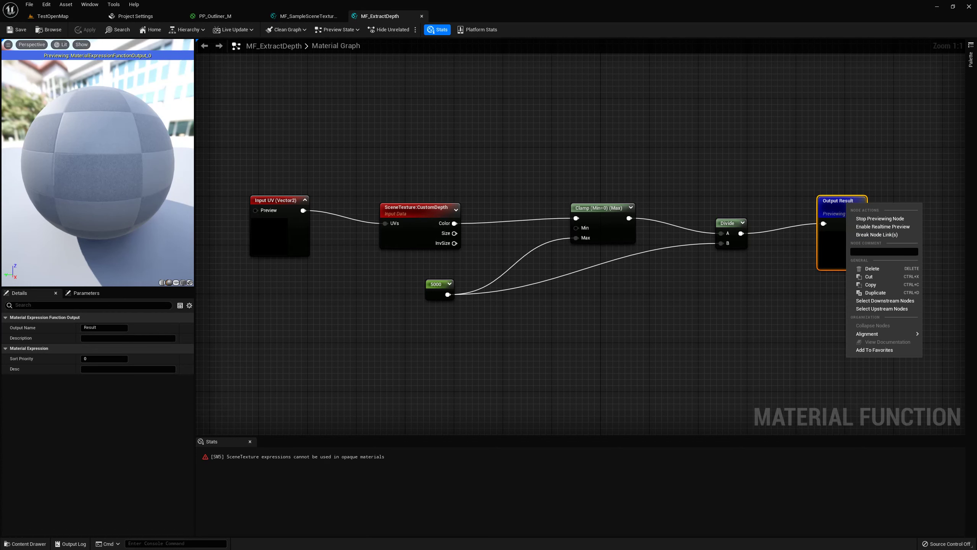
left_click(886, 222)
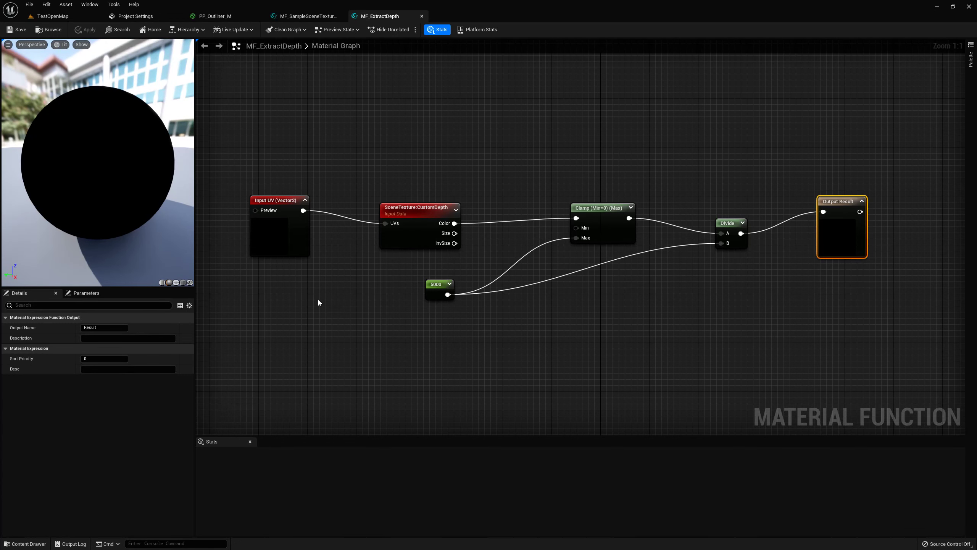
Stop previewing the Output Top-Left node in MF_SampleSceneTextureNeighbourUVs
left_click(309, 16)
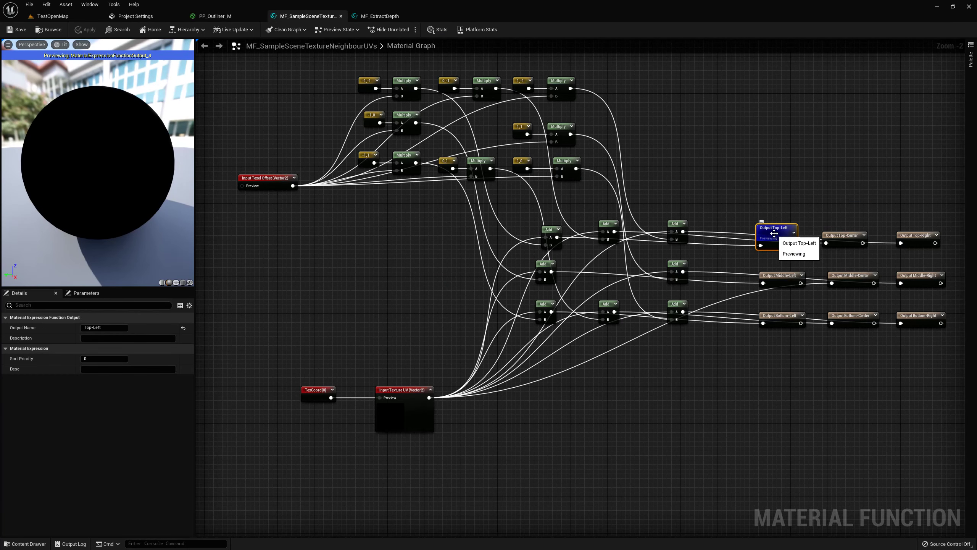
right_click(775, 227)
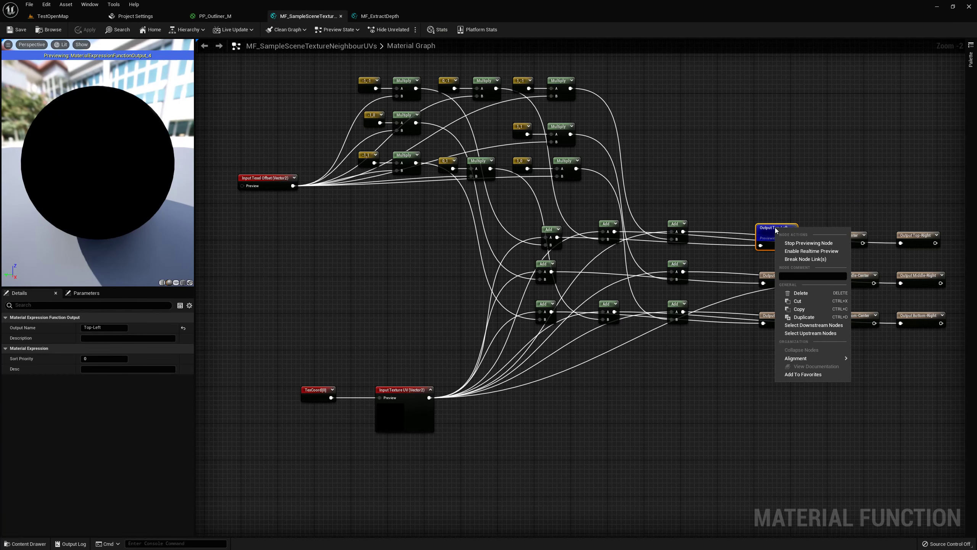
left_click(808, 245)
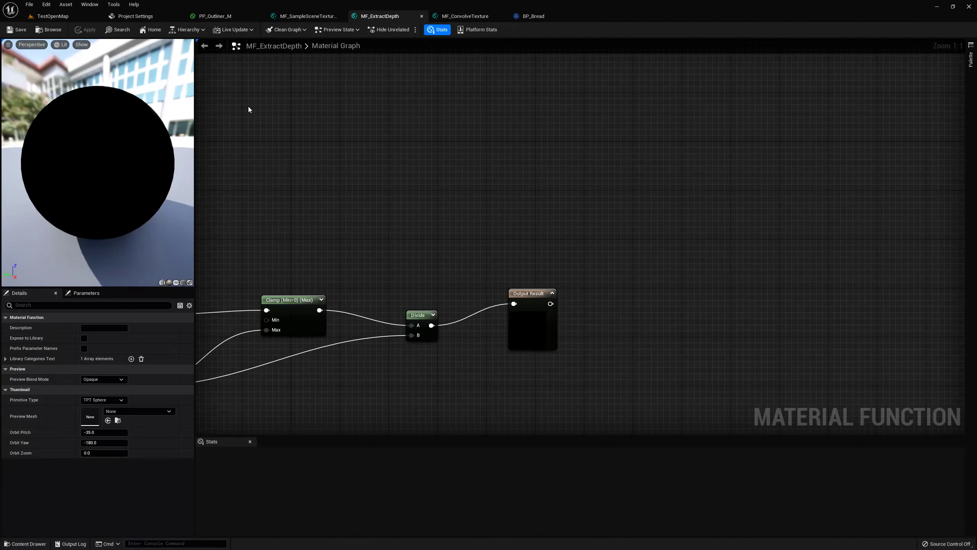
In PP_Outliner_M, add a Multiply node below SceneTexture:CustomDepth in the horizontal section and another above SceneTexture:PostProcessInput0 in the vertical section
left_click(222, 17)
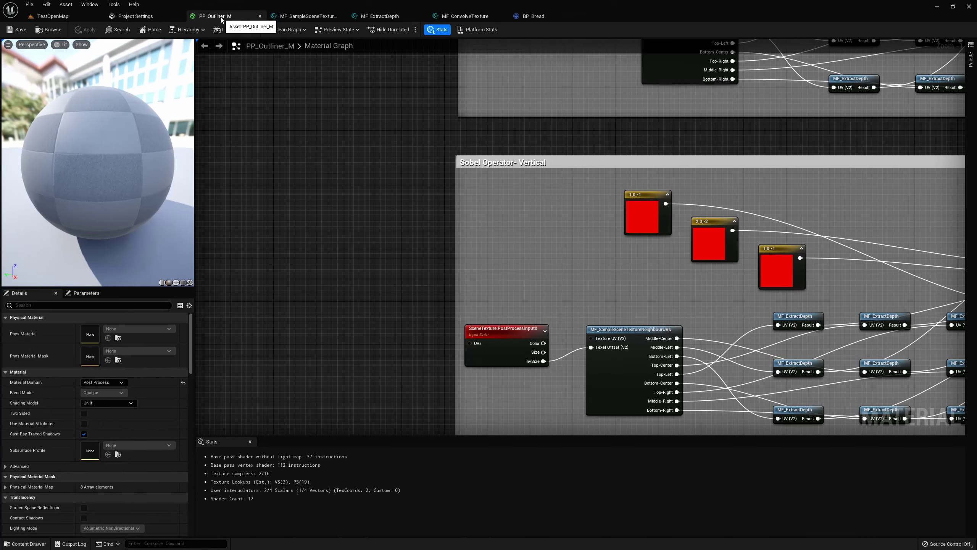
mouse_move(538, 237)
right_mouse_down()
mouse_move(548, 277)
mouse_move(548, 253)
right_mouse_up()
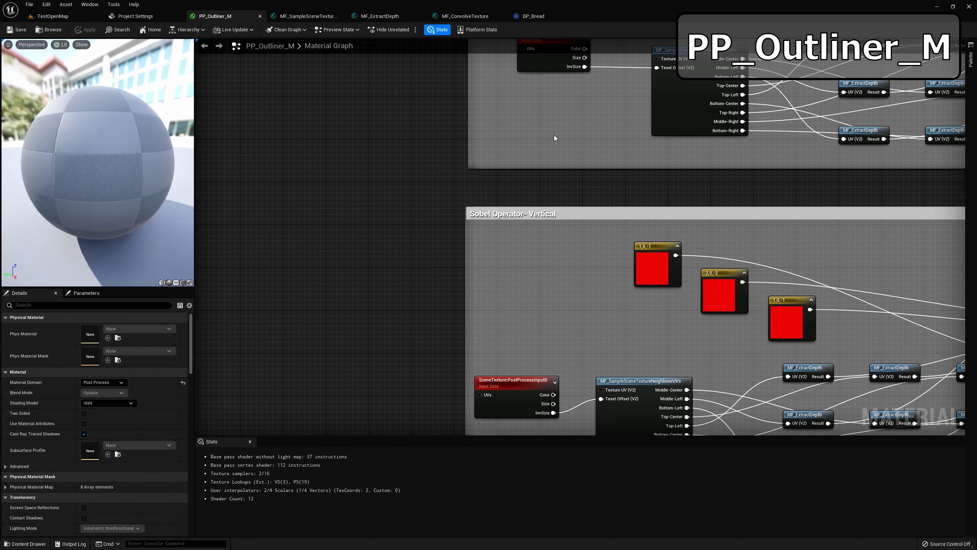
scroll(554, 137, "down", 1)
right_click_drag(555, 137, 548, 159)
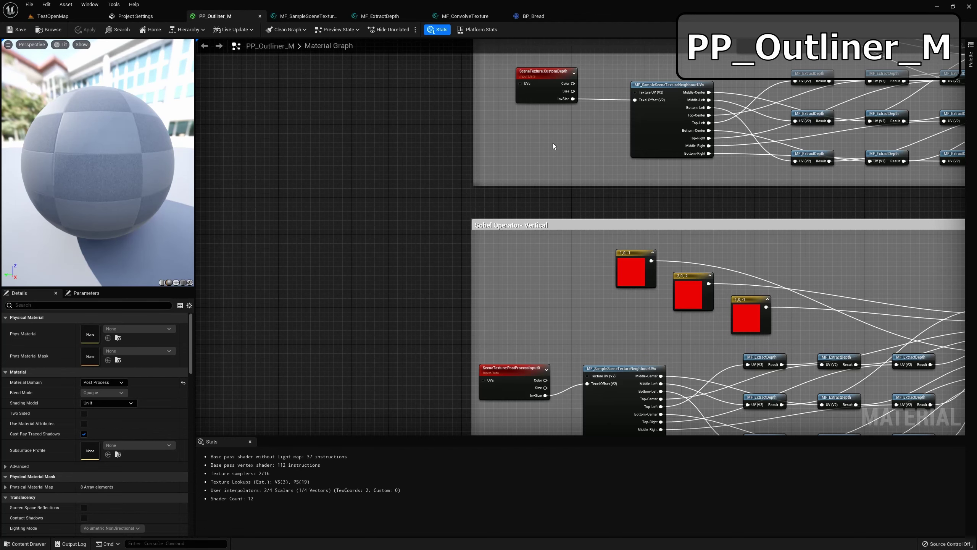
left_click(573, 124)
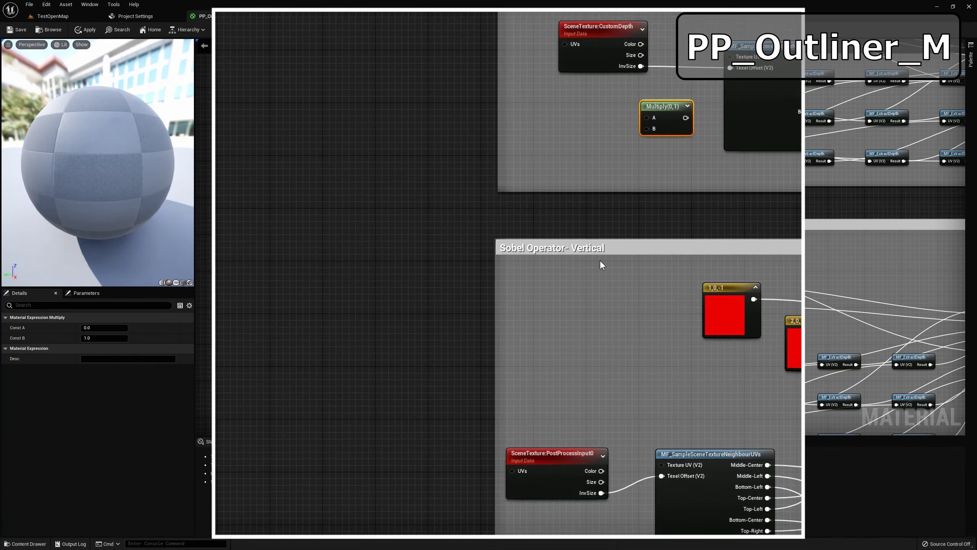
left_click(603, 412)
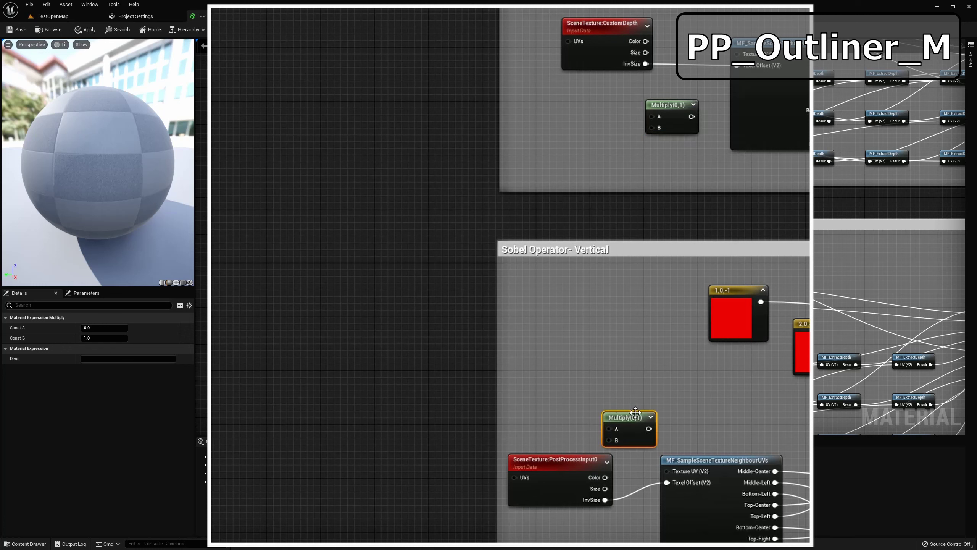
Route each SceneTexture's InvSize through its Multiply node's A input into the Texel Offset of MF_SampleSceneTextureNeighbourUVs in both Sobel sections
left_click_drag(629, 411, 630, 400)
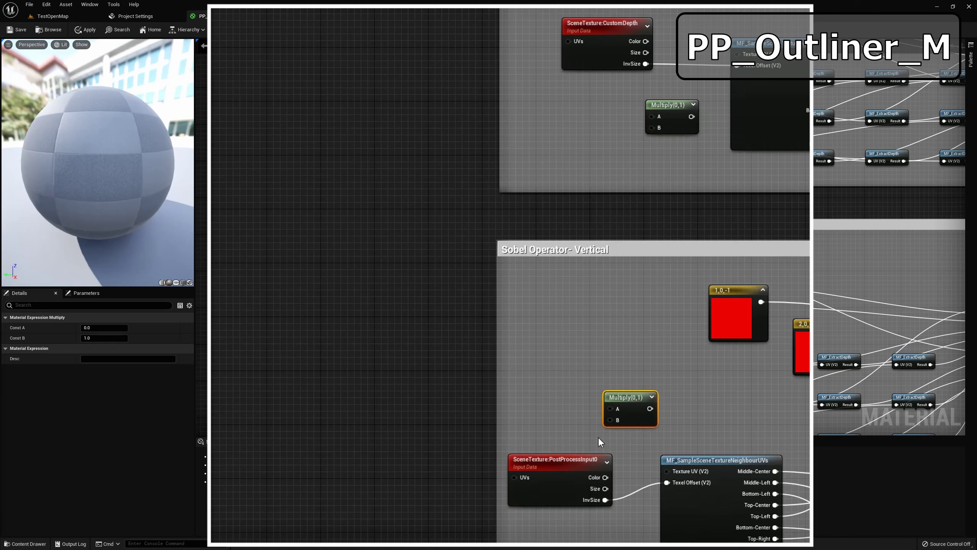
left_click_drag(605, 499, 668, 483)
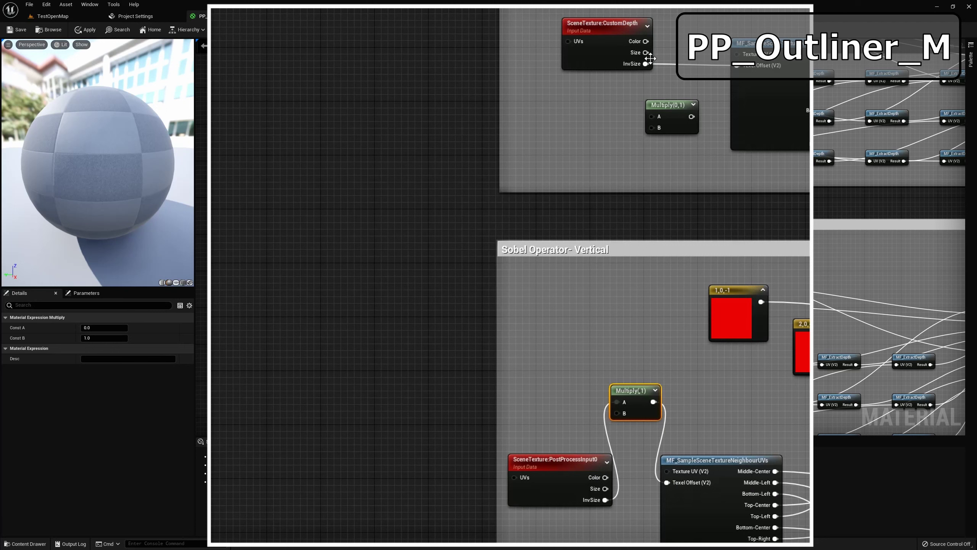
left_click_drag(646, 64, 742, 69)
Add a constant in the empty area beside the Sobel sections and convert it to a scalar parameter named LineWidth
right_click(285, 177)
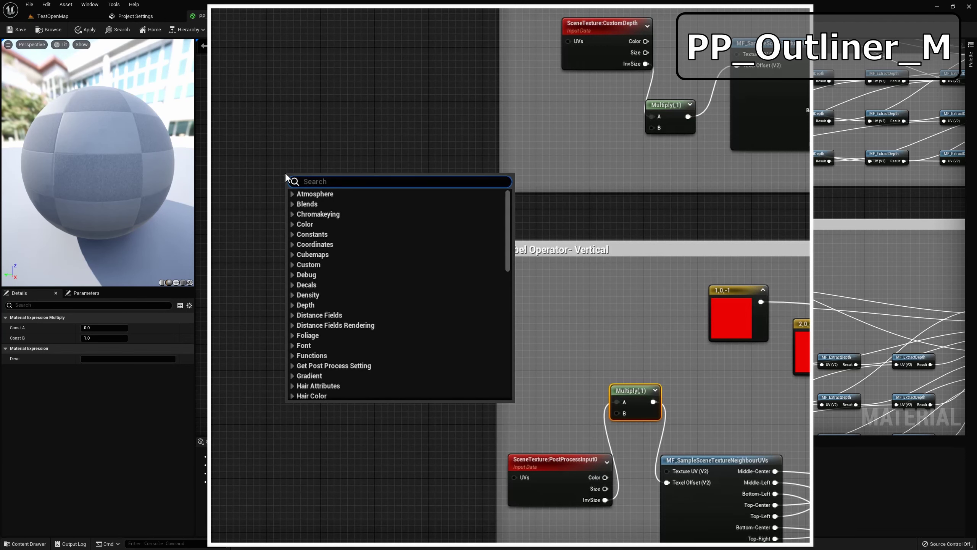
left_click(288, 252)
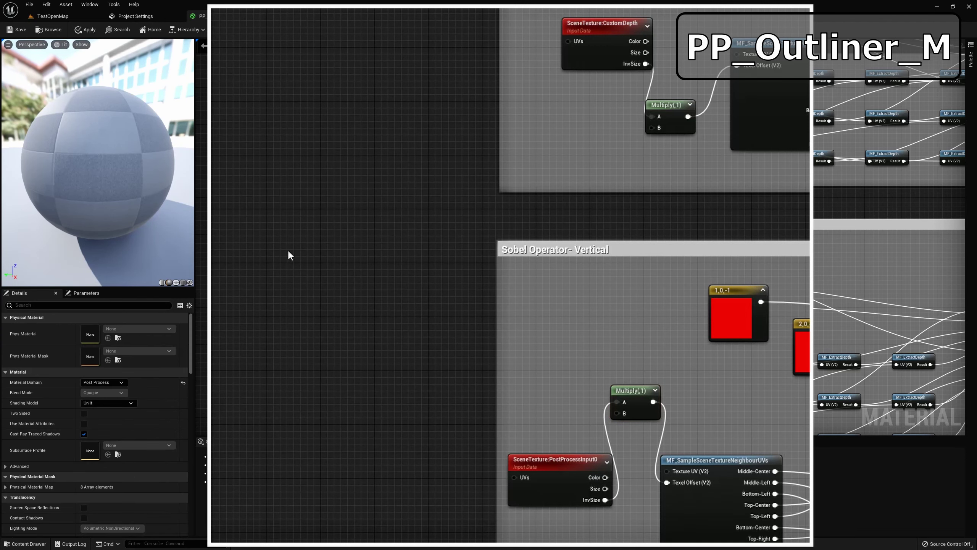
left_click(324, 221)
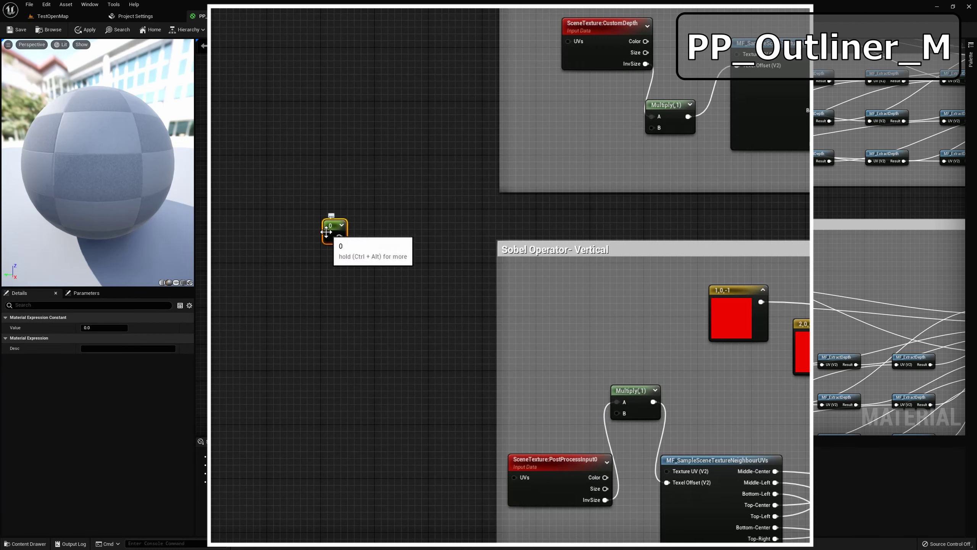
right_click(326, 231)
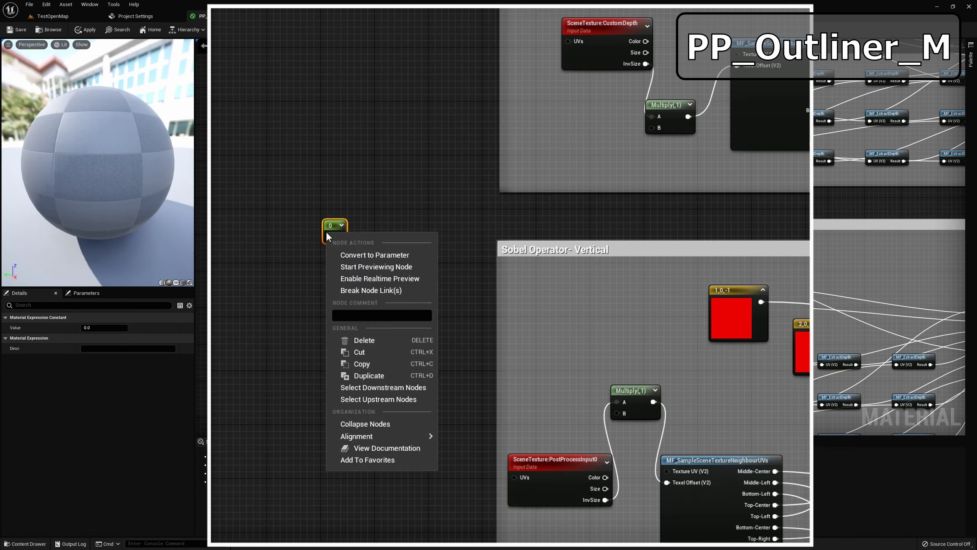
left_click(361, 255)
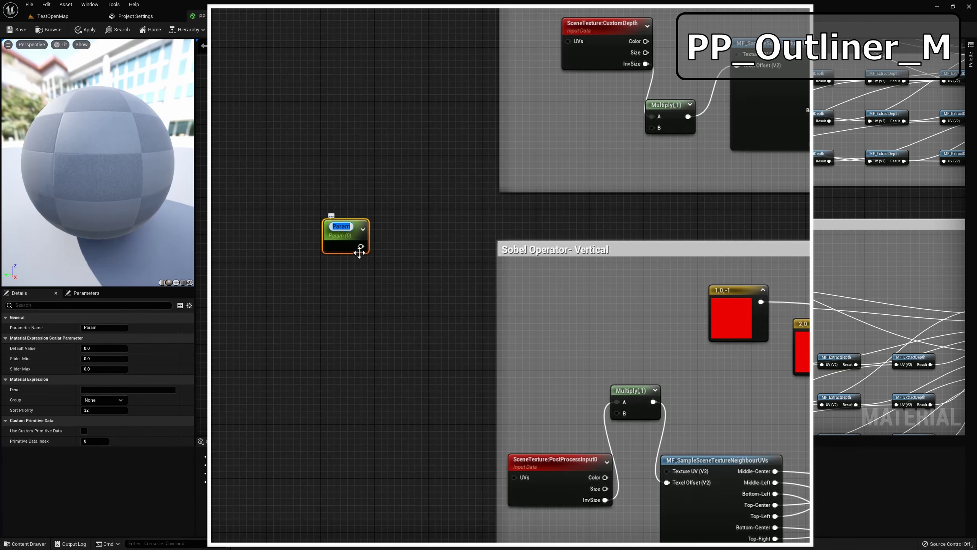
type("LineWidth")
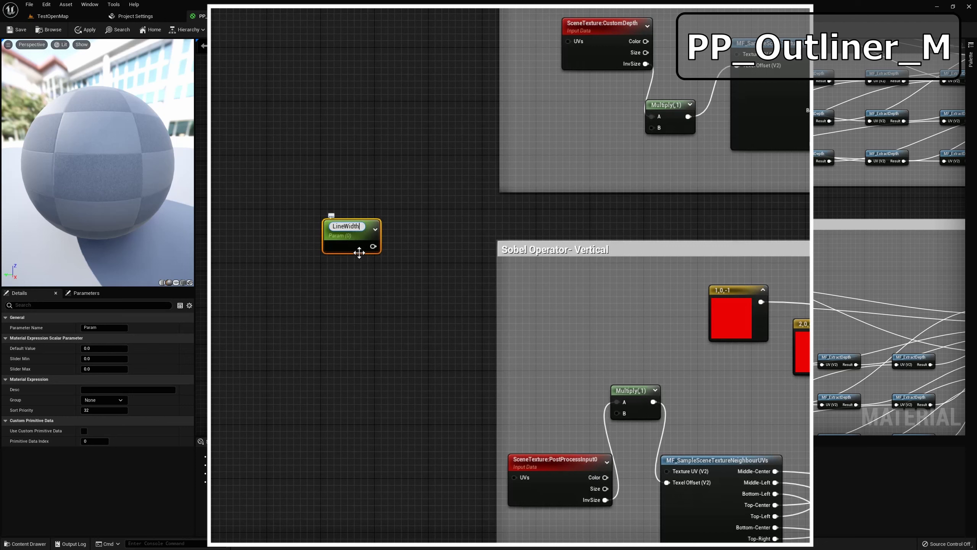
key("Return")
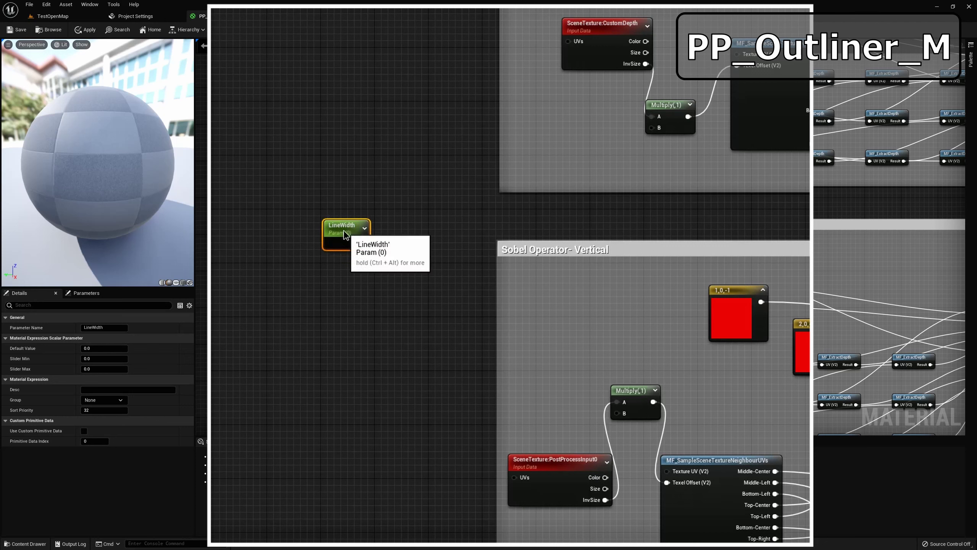
left_click_drag(345, 233, 316, 237)
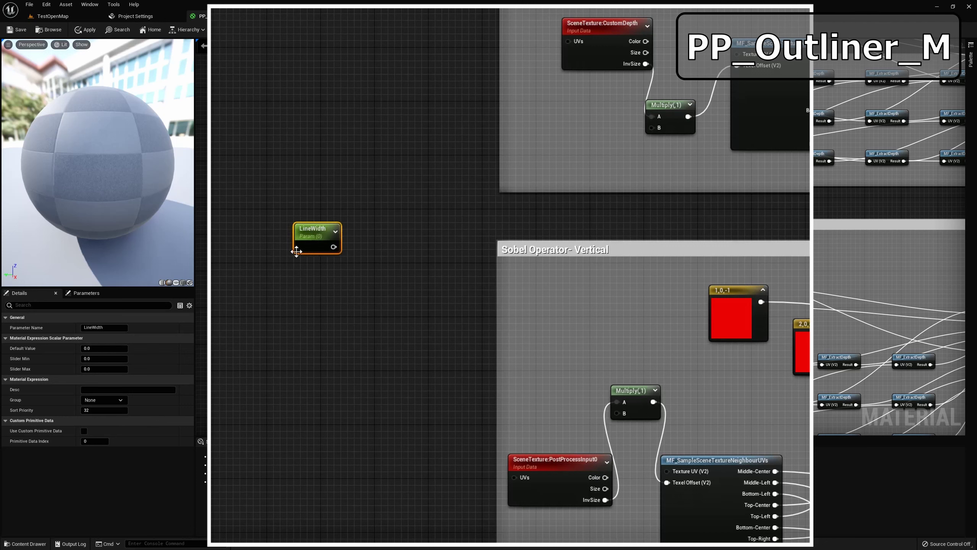
Set the LineWidth parameter's default value to 1, slider minimum to 0.5 and slider maximum to 2
left_click(98, 349)
type("1")
key("Return")
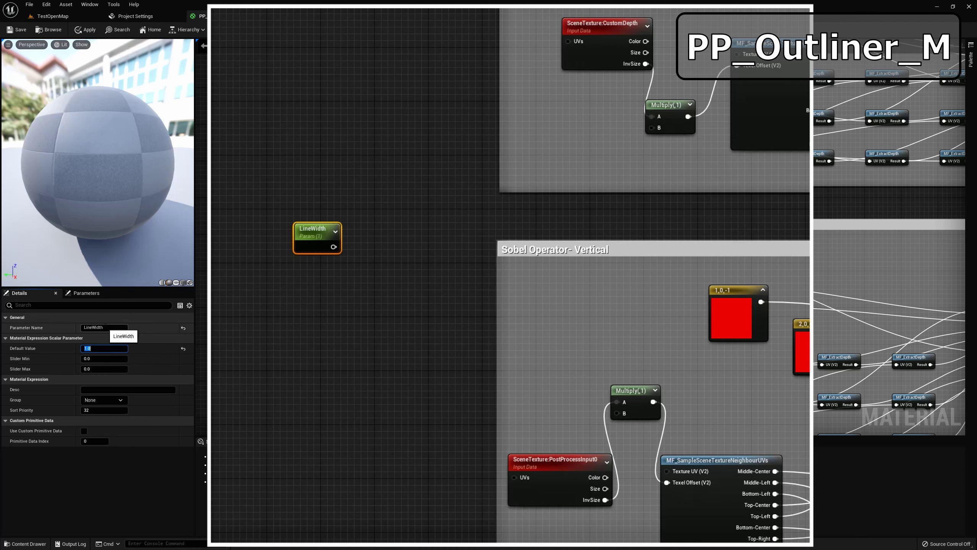
left_click(93, 361)
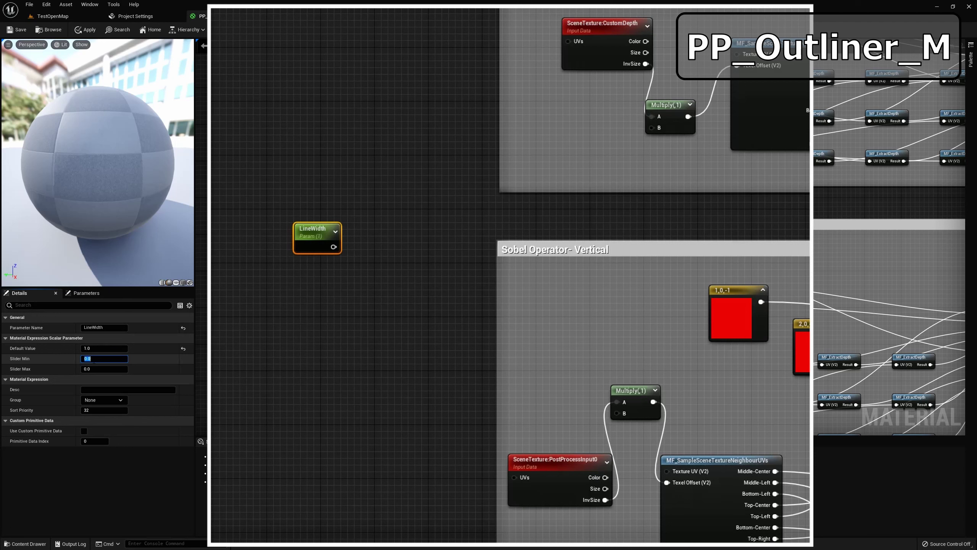
key("BackSpace")
key("Return")
left_click(94, 368)
type("2")
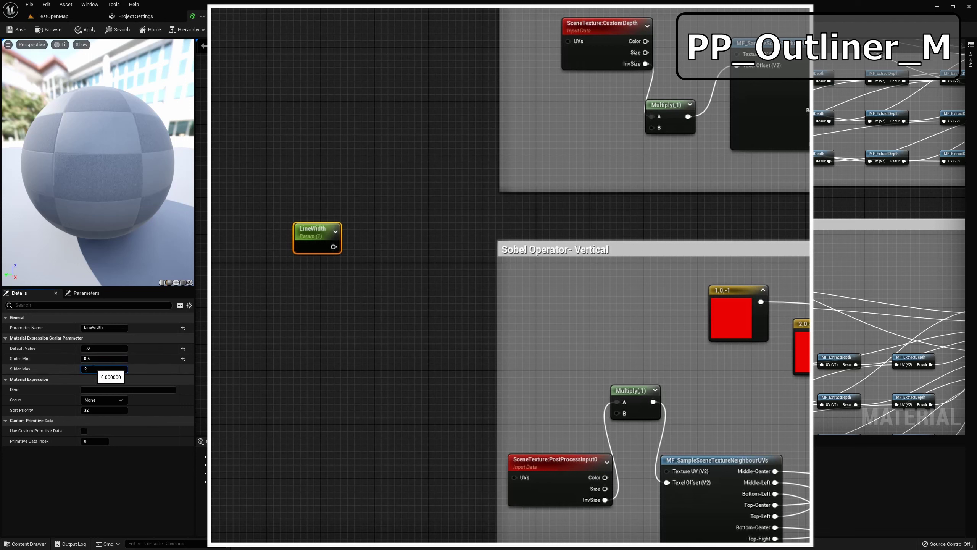
key("Return")
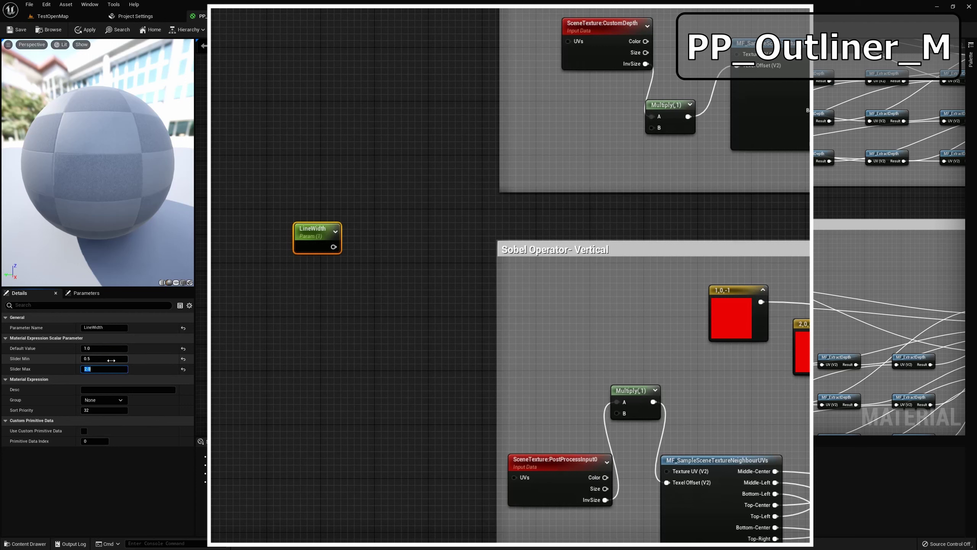
Shift the LineWidth parameter slightly away from the Sobel sections and feed its output into a new Clamp node
left_click_drag(311, 235, 291, 229)
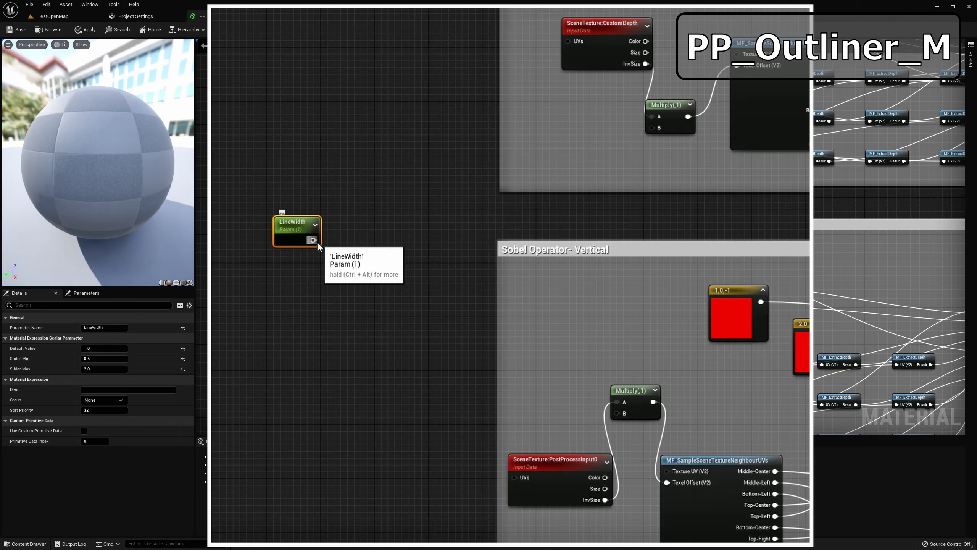
left_click_drag(312, 239, 400, 238)
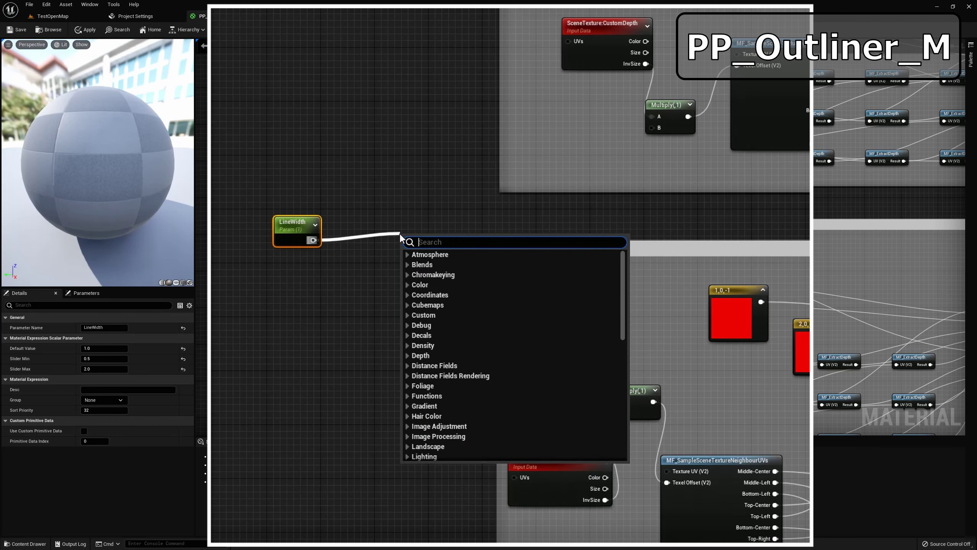
type("clamp")
key("Return")
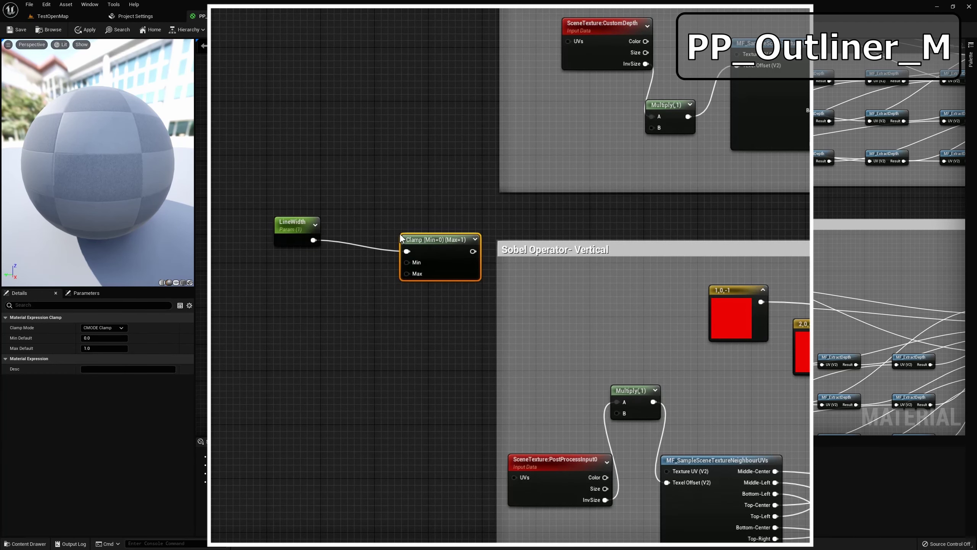
Set the Clamp node's Min Default to 0.5 and Max Default to 2
left_click(93, 337)
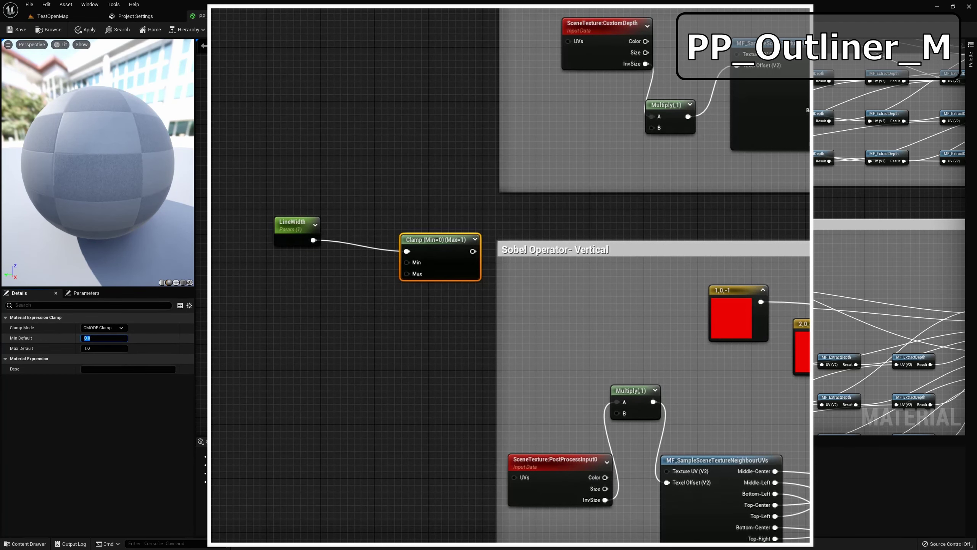
key("BackSpace")
key("Return")
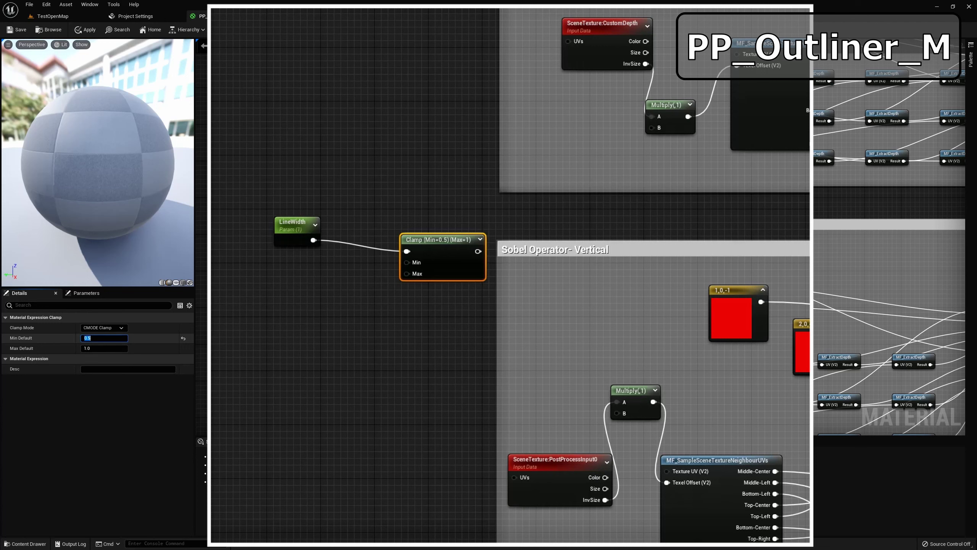
key("Tab")
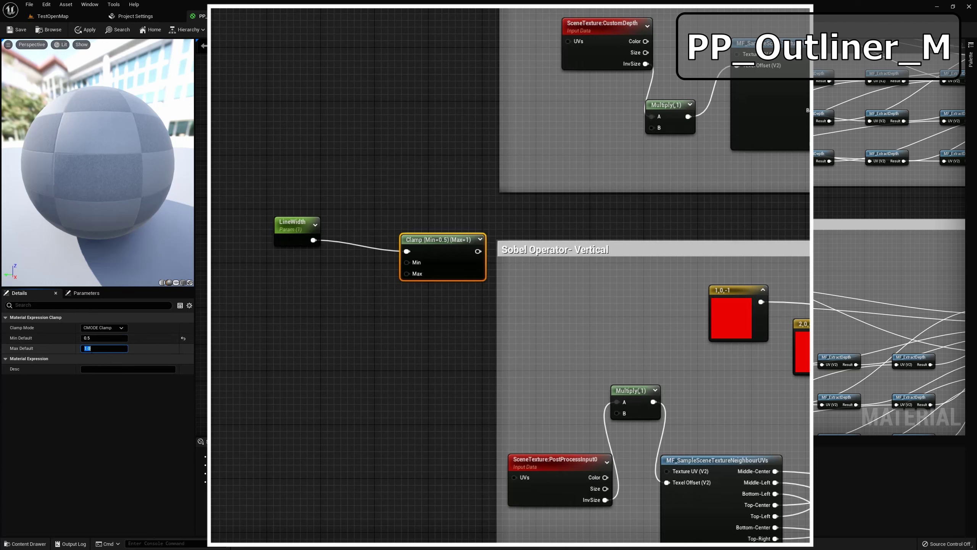
type("2")
key("Return")
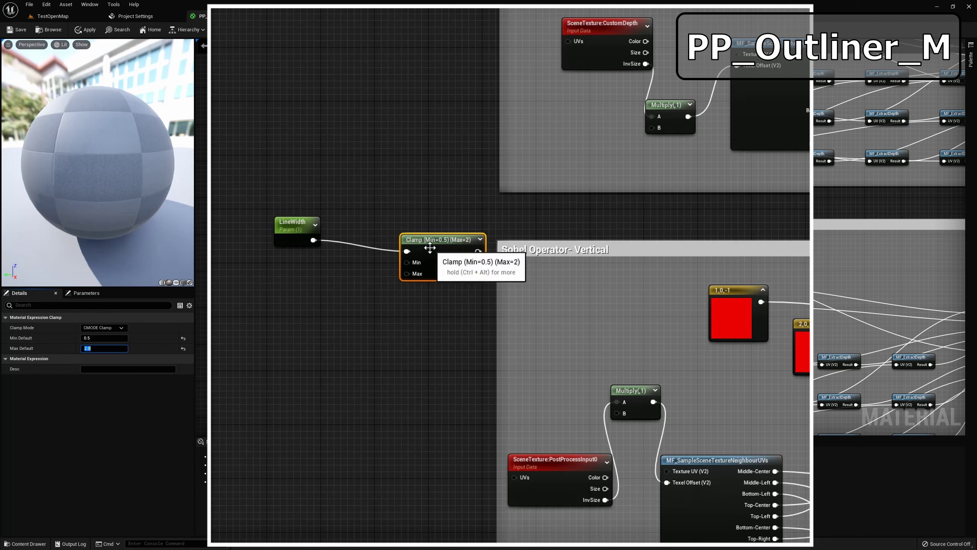
Connect the Clamp output to the B input of both Multiply nodes and line up the LineWidth node with the Clamp
left_click_drag(462, 248, 661, 131)
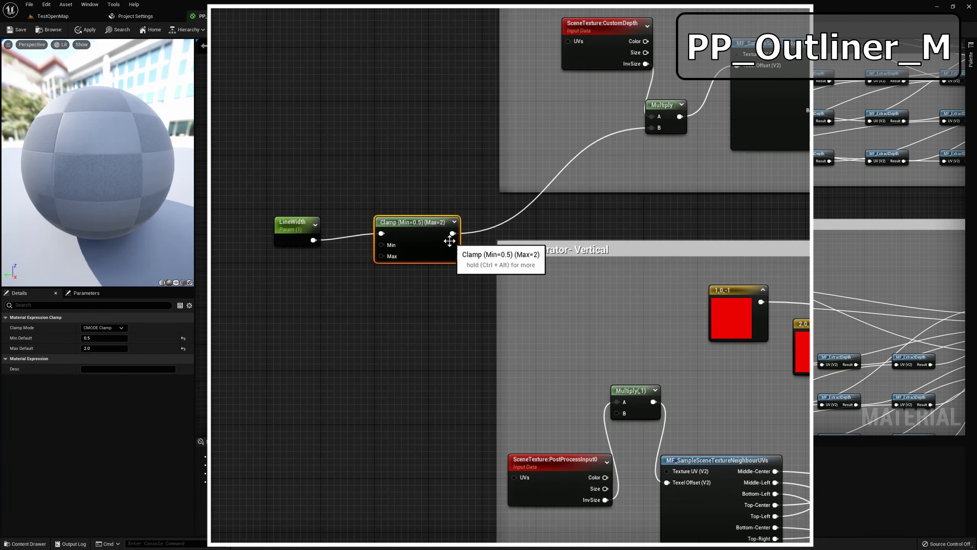
left_click_drag(453, 233, 618, 413)
left_click_drag(297, 226, 304, 218)
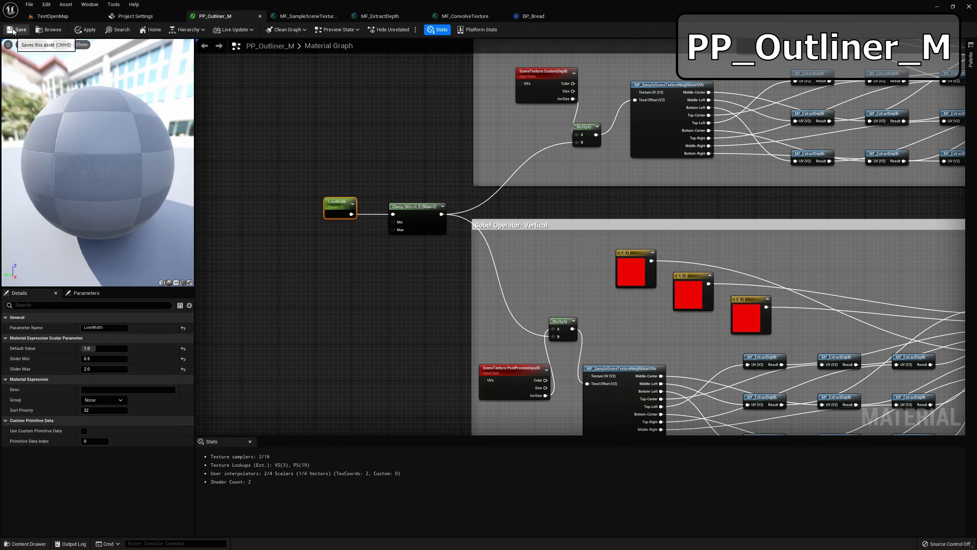
Open the PP_Outliner_Inst material instance from the ItemOutline folder and set its parent to PP_Outliner_M
key("ctrl+space")
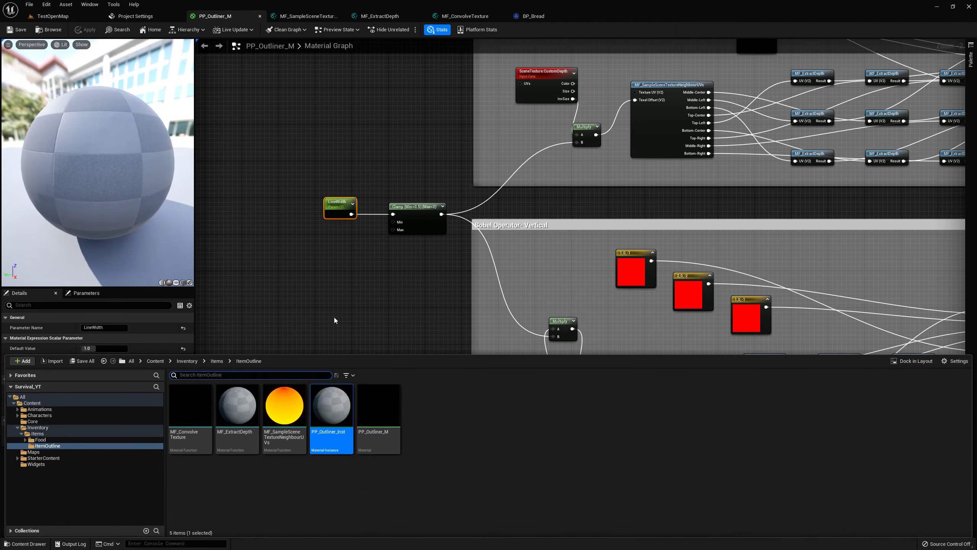
double_click(329, 417)
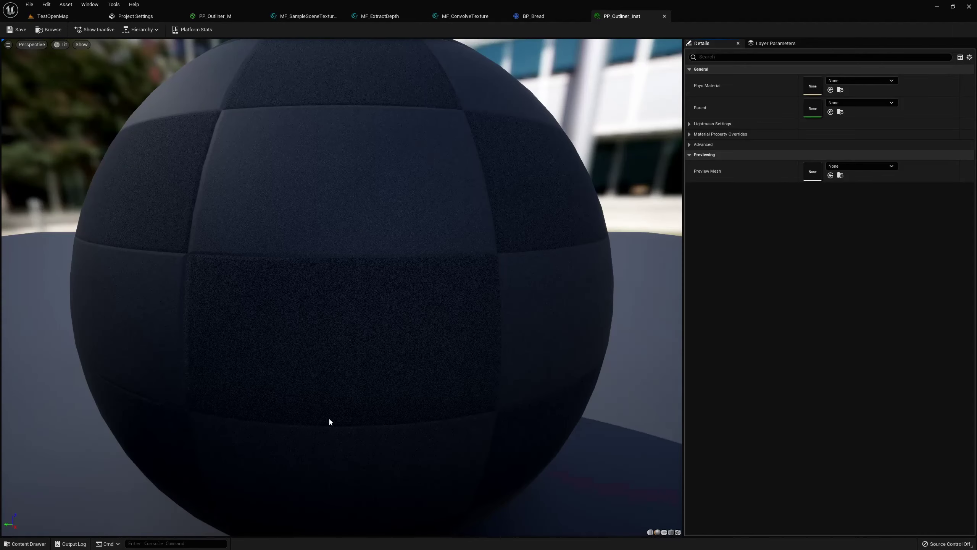
left_click(849, 102)
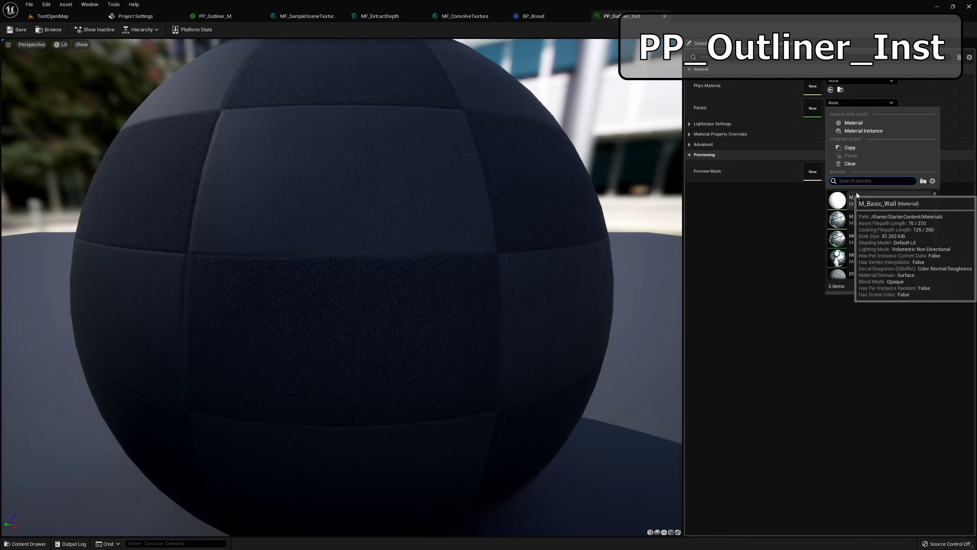
scroll(880, 235, "down", 1)
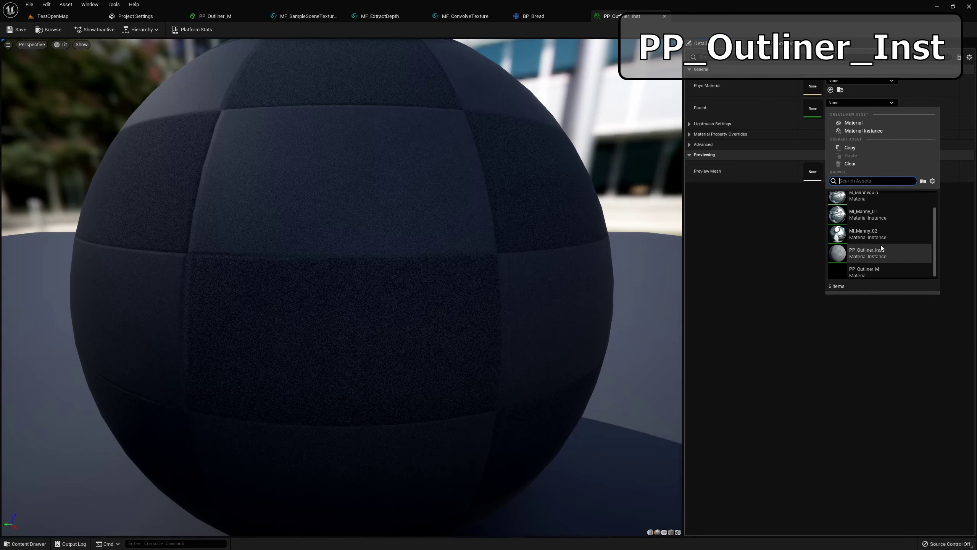
left_click(866, 275)
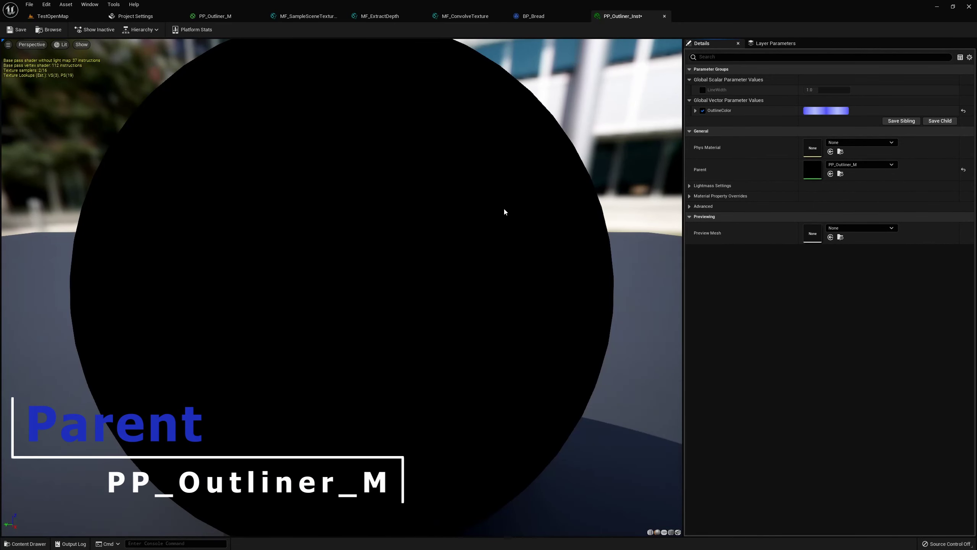
scroll(504, 207, "down", 5)
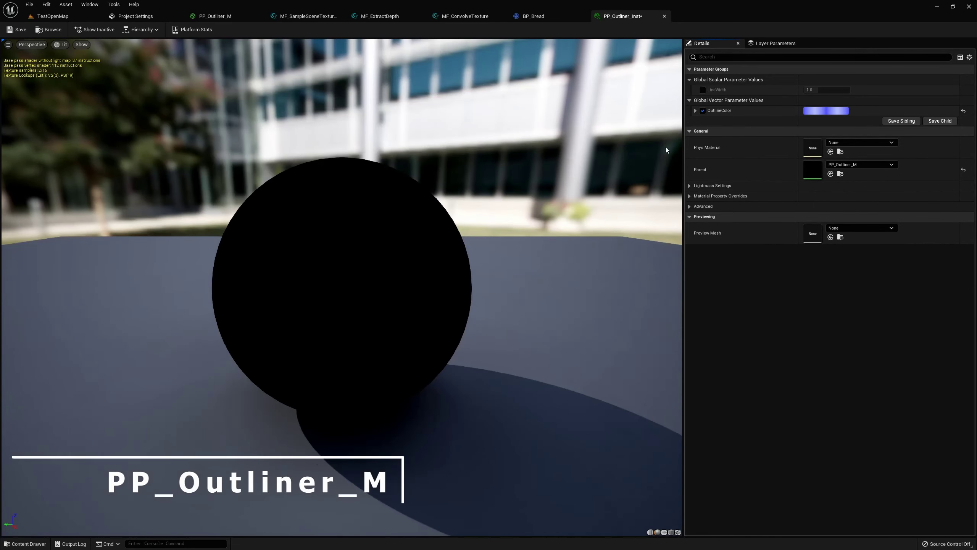
Enable the LineWidth override in PP_Outliner_Inst and change OutlineColor to pure white (R, G and B 1.0)
left_click(703, 91)
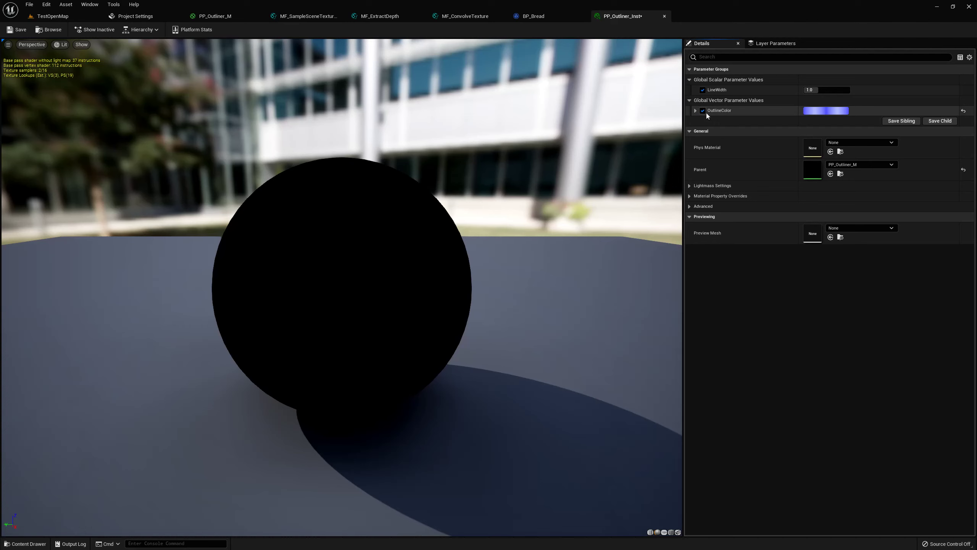
left_click(821, 111)
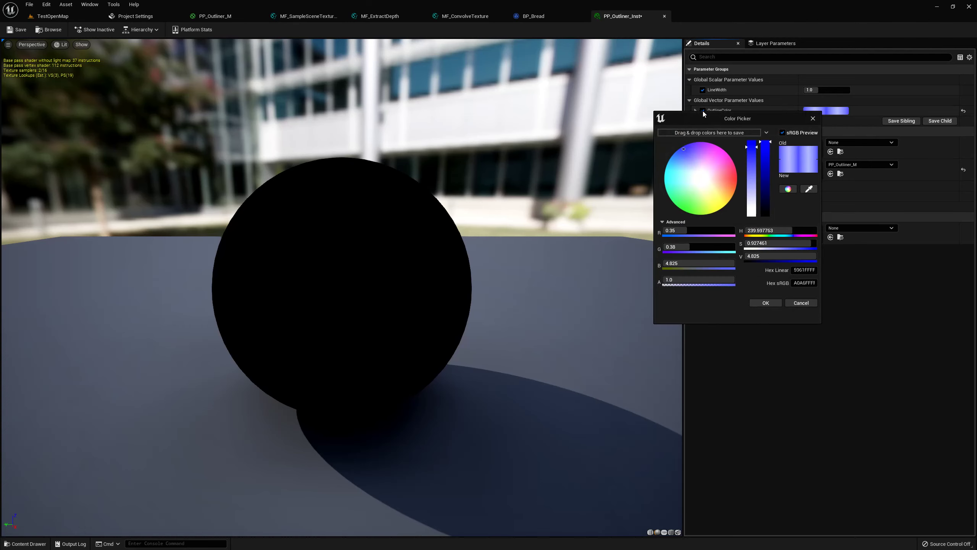
left_click_drag(724, 121, 834, 101)
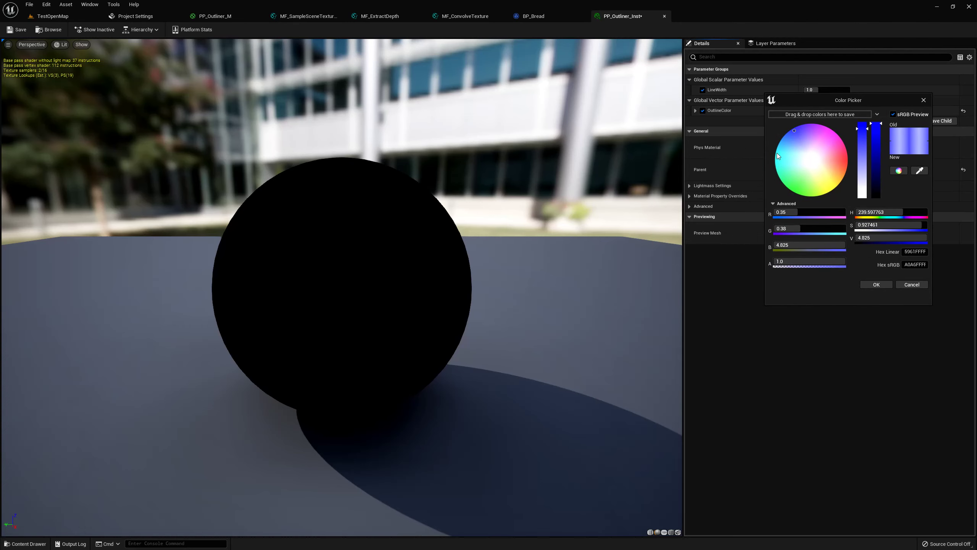
left_click_drag(866, 130, 863, 197)
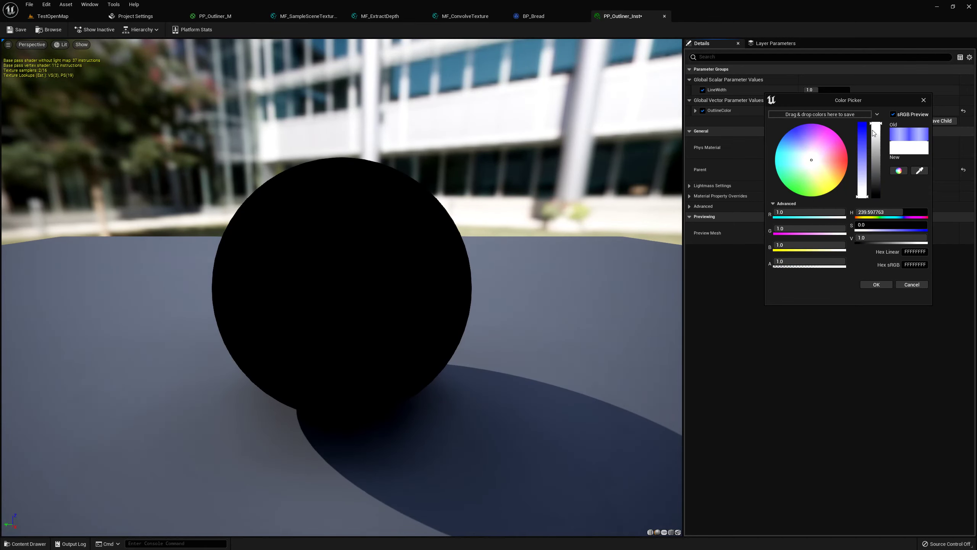
left_click(877, 284)
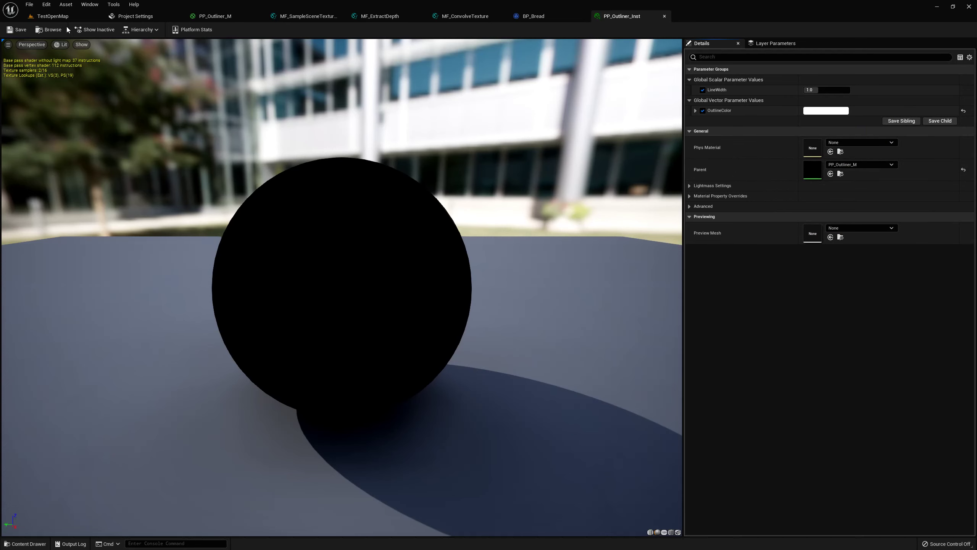
In TestOpenMap, place a PostProcessVolume near the rock in the foreground and enable its Infinite Extent (Unbound) setting
left_click(92, 17)
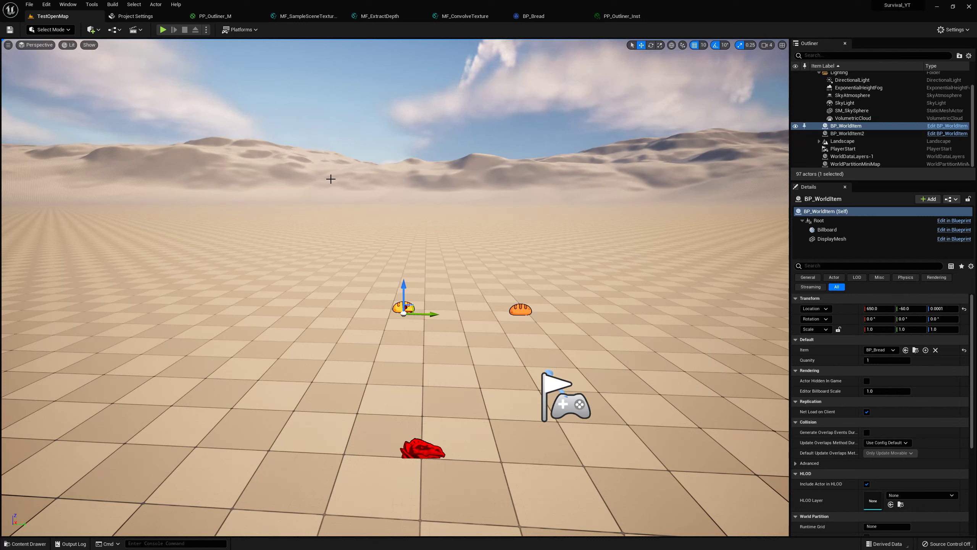
left_click(93, 29)
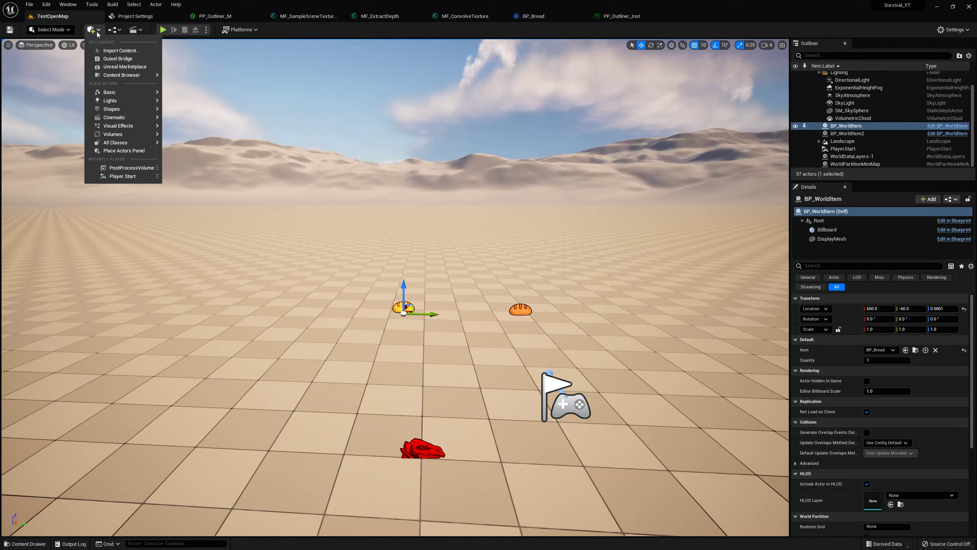
mouse_move(121, 104)
mouse_move(119, 136)
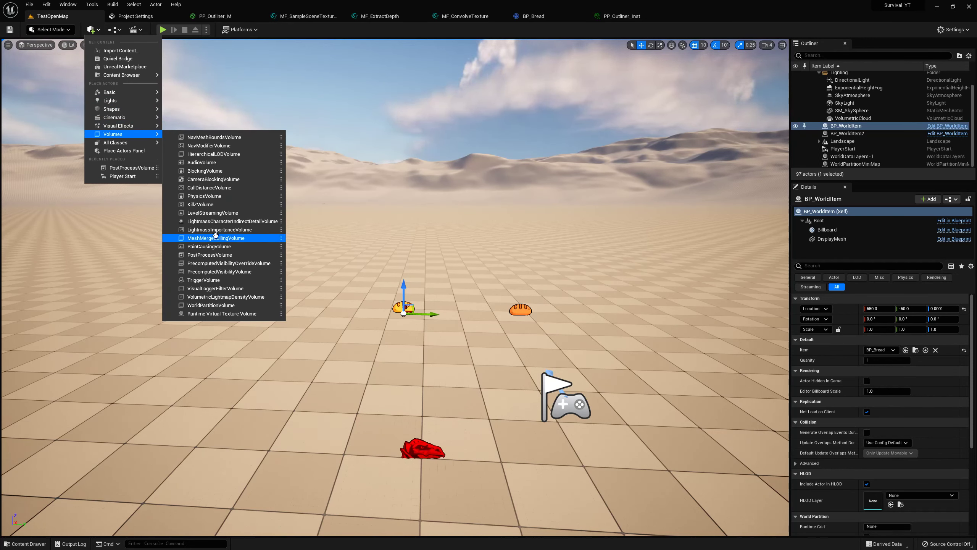
left_click_drag(210, 257, 414, 446)
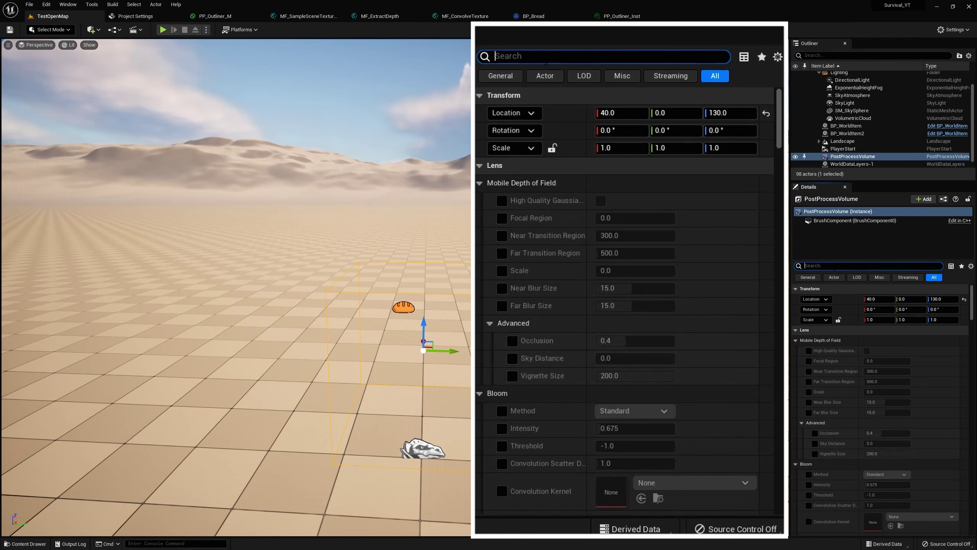
type("unbound")
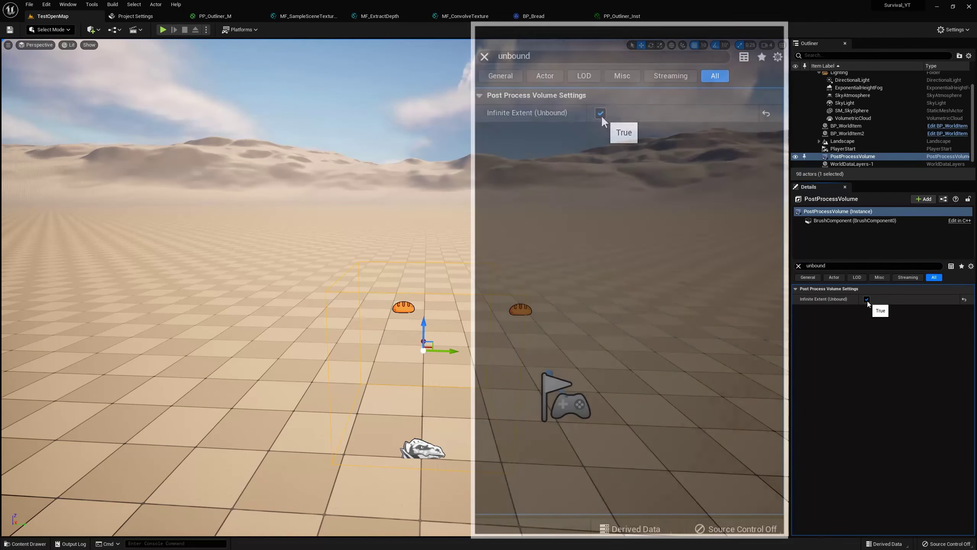
left_click(867, 299)
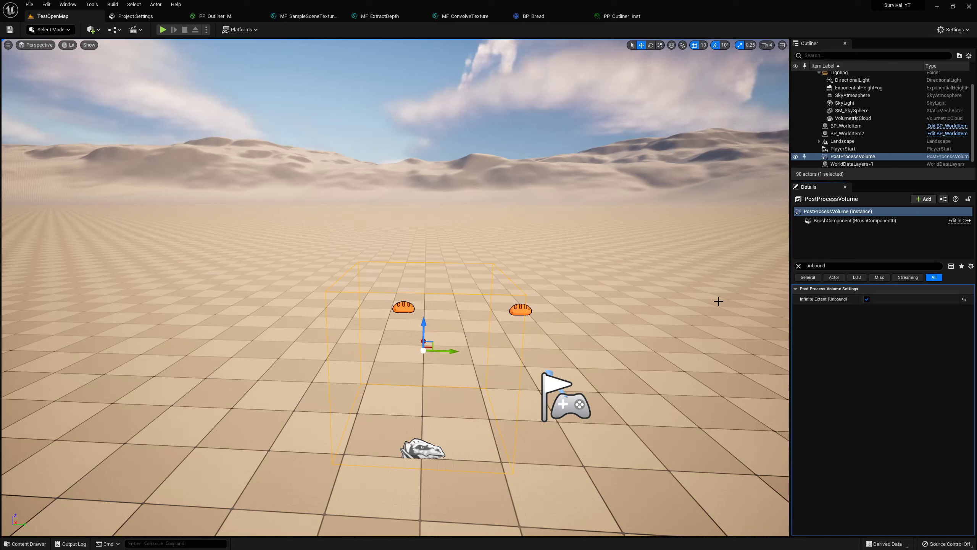
Rename the post process volume to WorldPostProcess and move it to about X 40, Y -40, Z 70
left_click(843, 157)
left_click(844, 157)
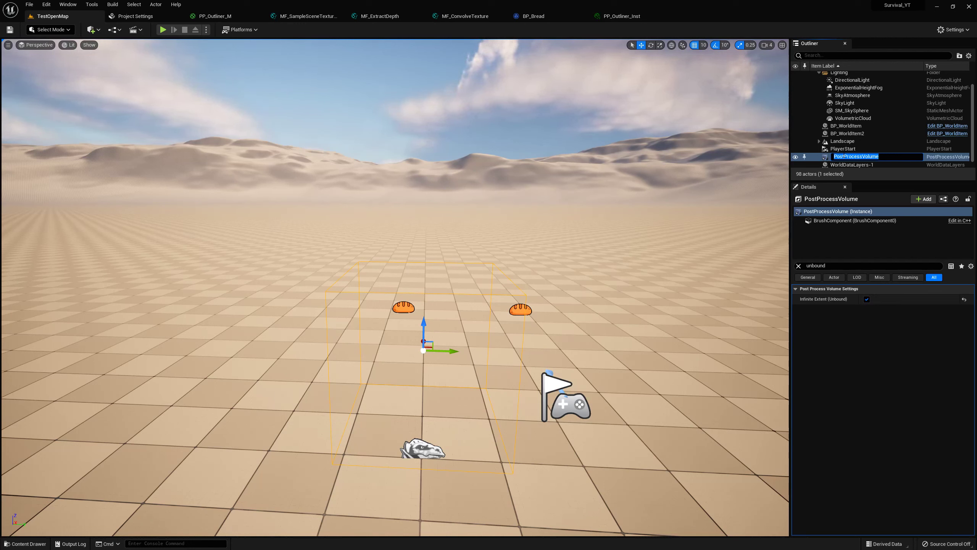
type("WorldPos")
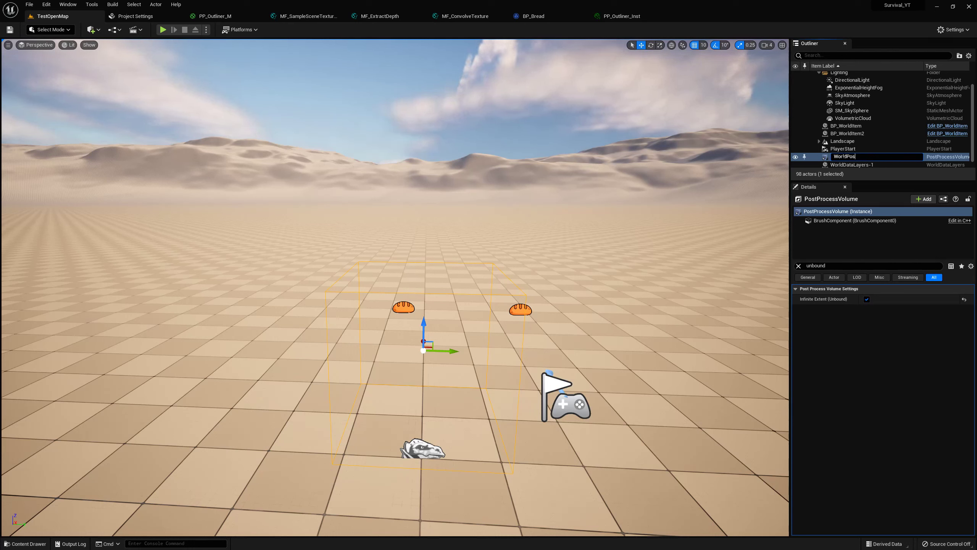
type("tProcess")
key("Return")
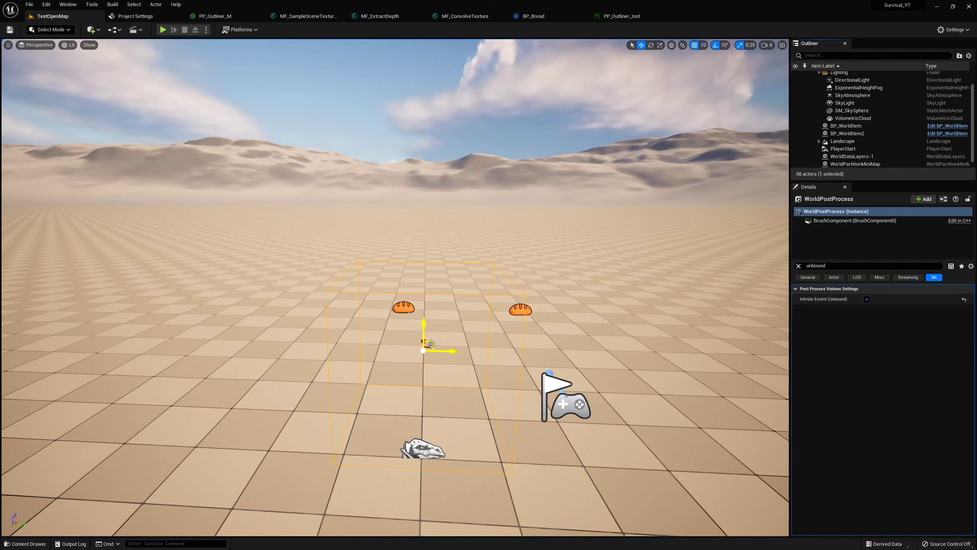
left_click_drag(443, 351, 392, 367)
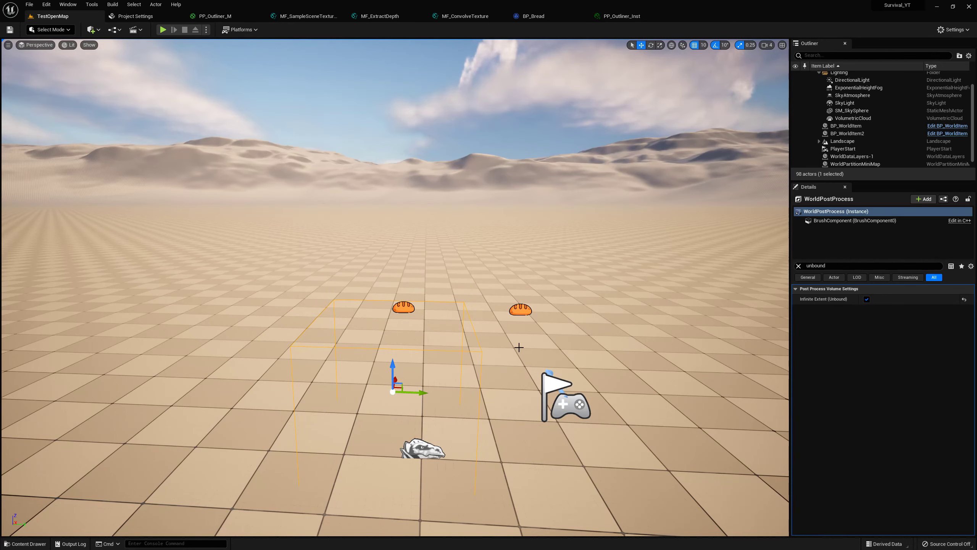
Find the material settings of WorldPostProcess and add one element to its Post Process Materials array
left_click(798, 265)
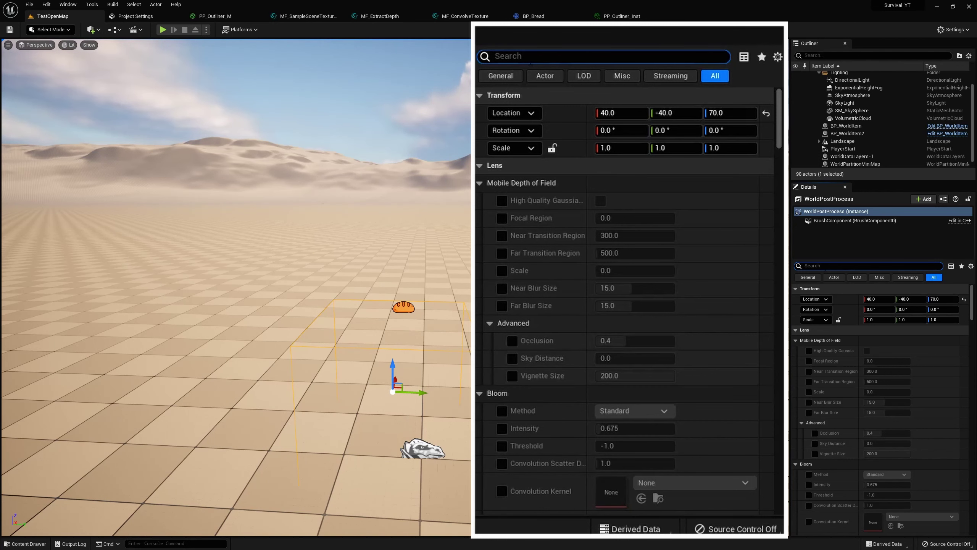
type("ma")
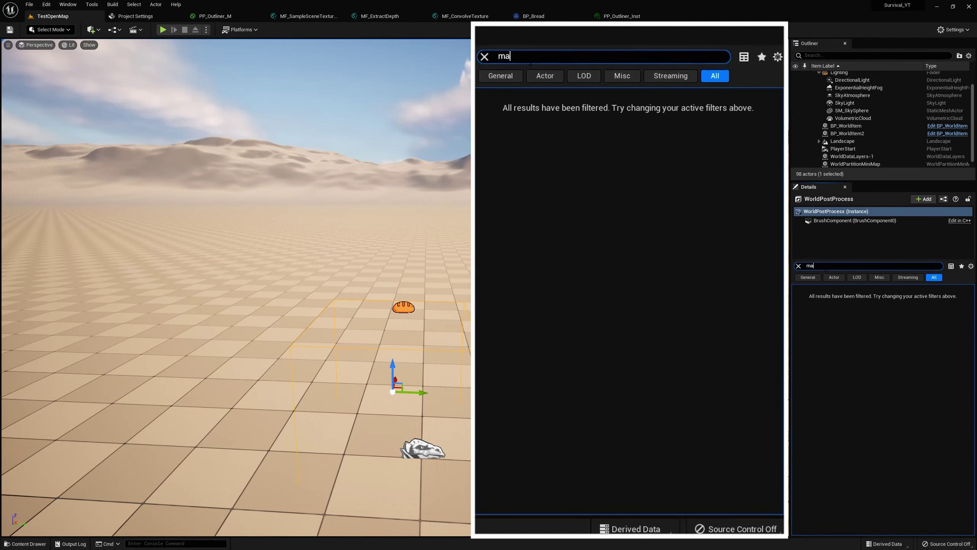
type("rterta")
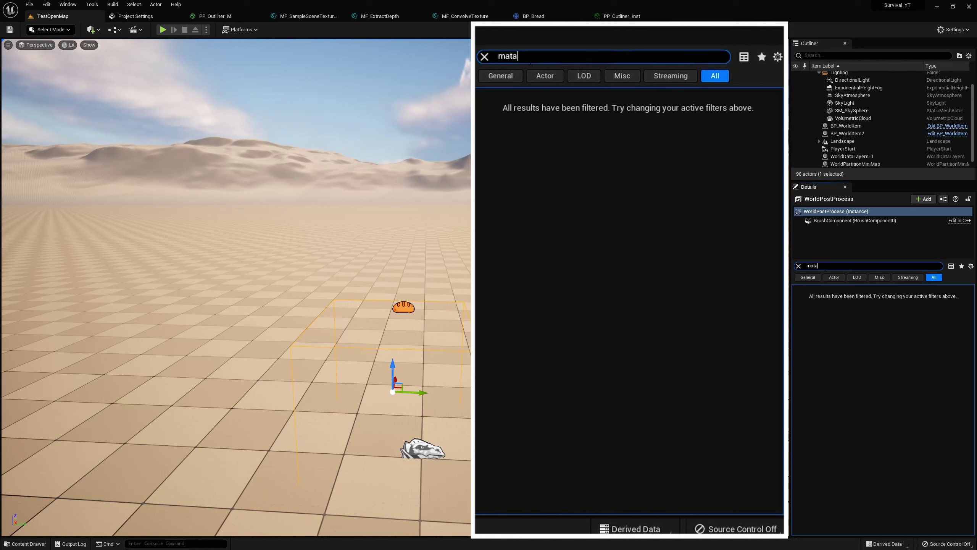
key("BackSpace")
type("er")
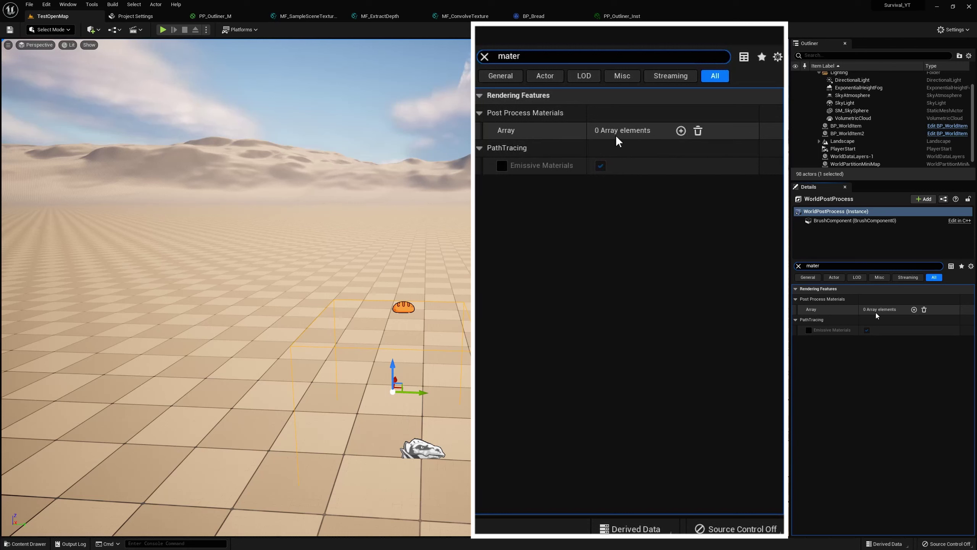
left_click(915, 309)
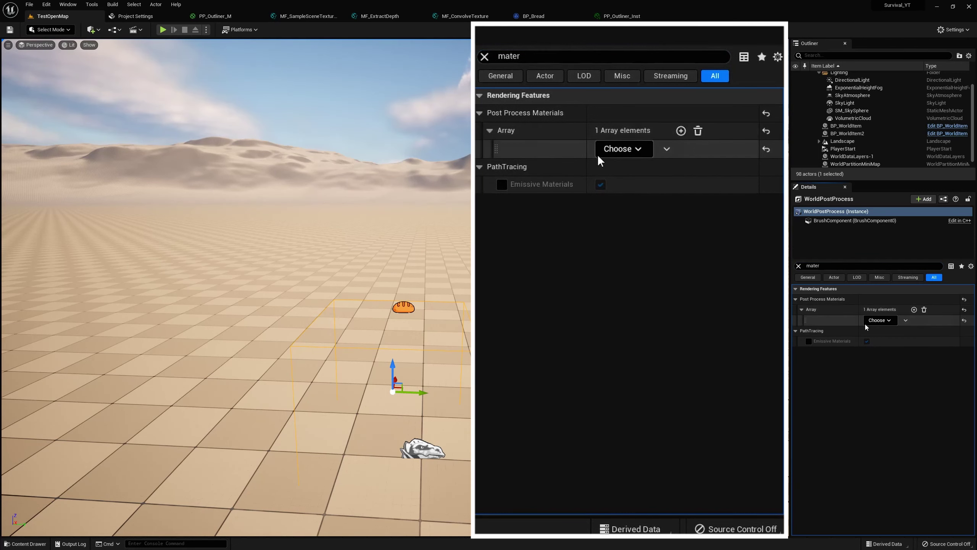
Make the new Post Process Materials element an asset reference, assign PP_Outliner_Inst to it, and clear the property filter
left_click(638, 151)
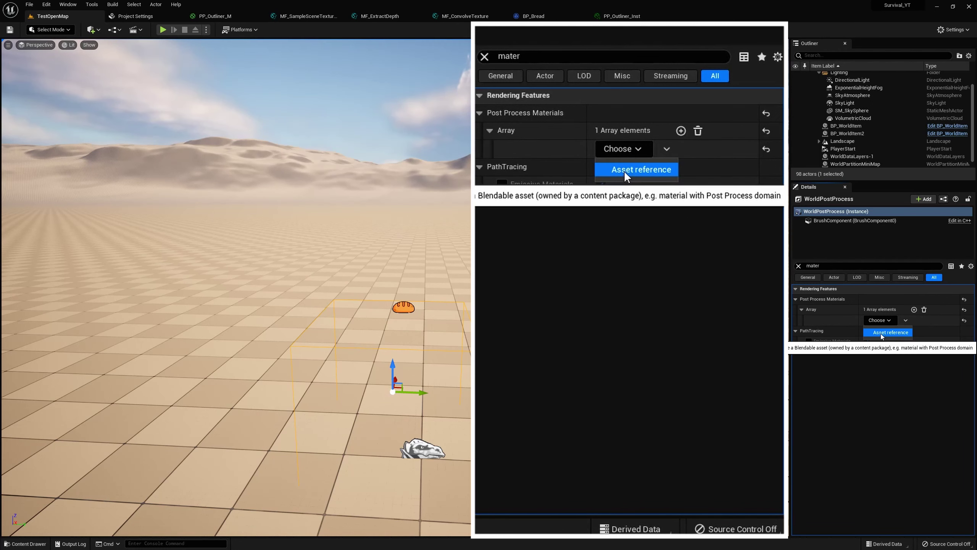
left_click(884, 333)
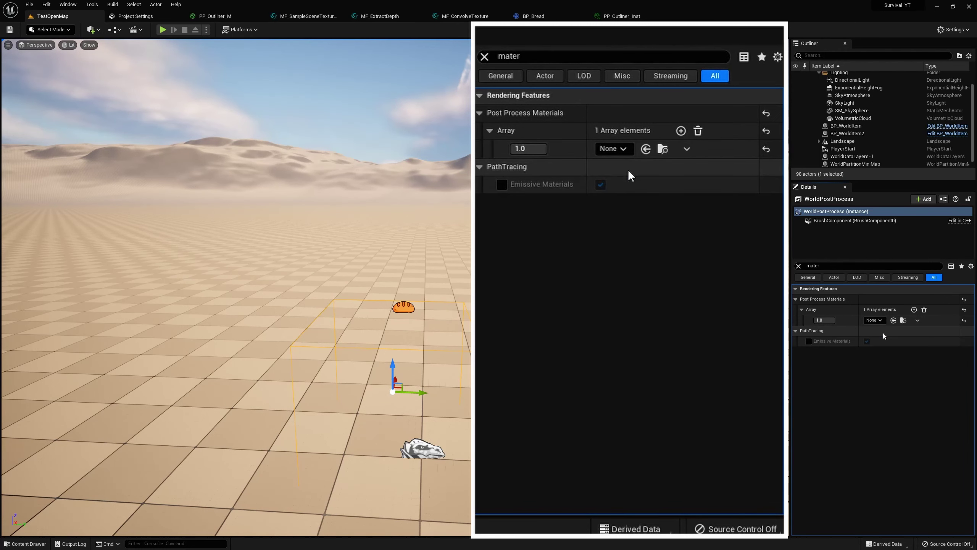
left_click(623, 149)
scroll(675, 367, "down", 1)
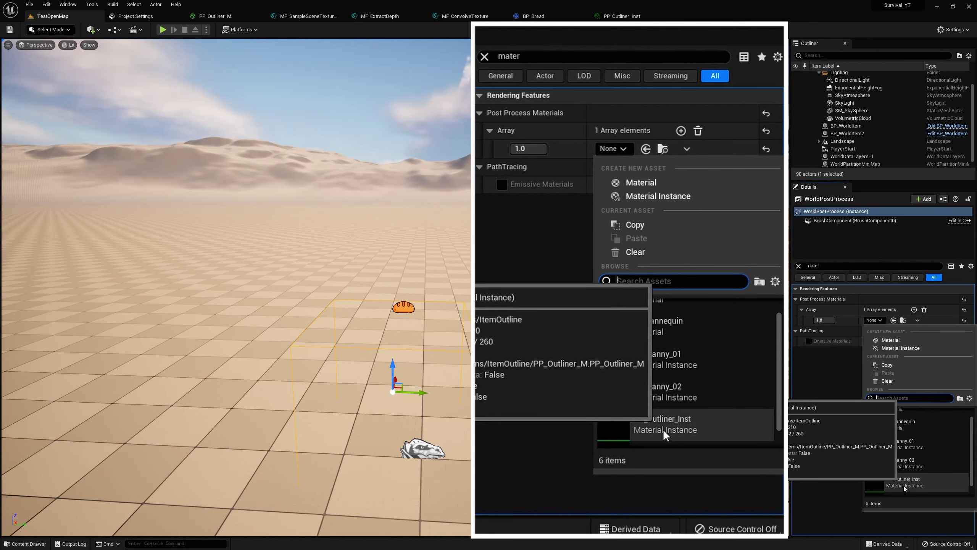
left_click(683, 426)
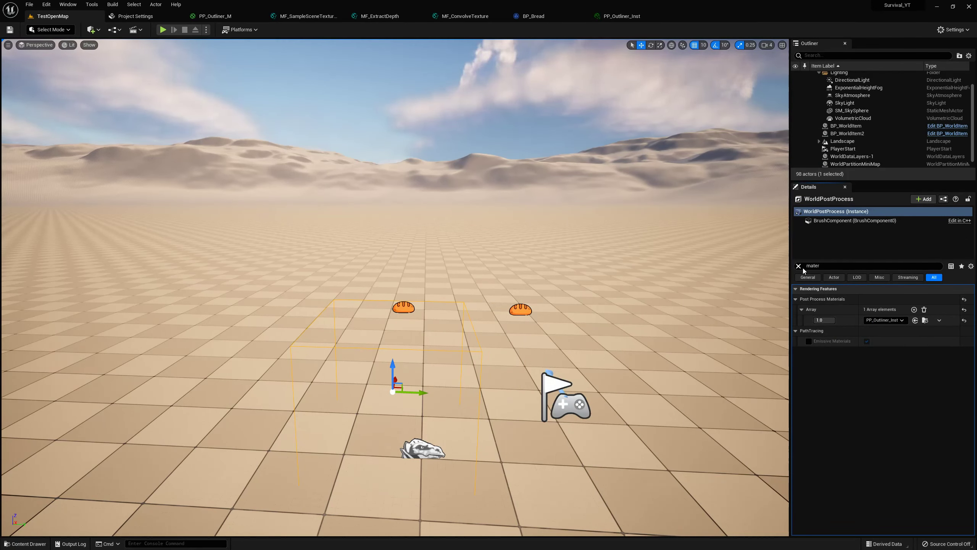
left_click(799, 266)
Move the BP_WorldItem bread to Y 30 and check the Should Die setting in BP_Bread
left_click(405, 307)
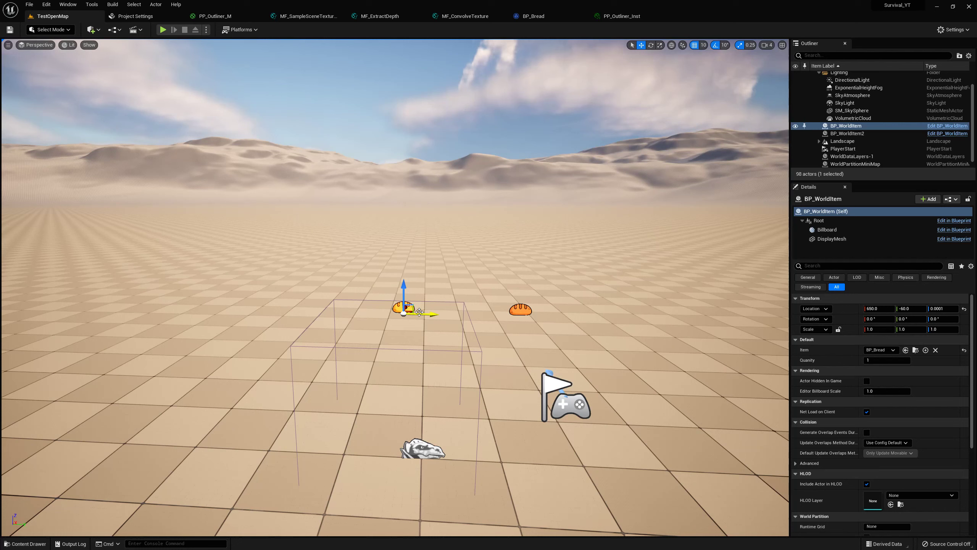
left_click_drag(433, 314, 469, 316)
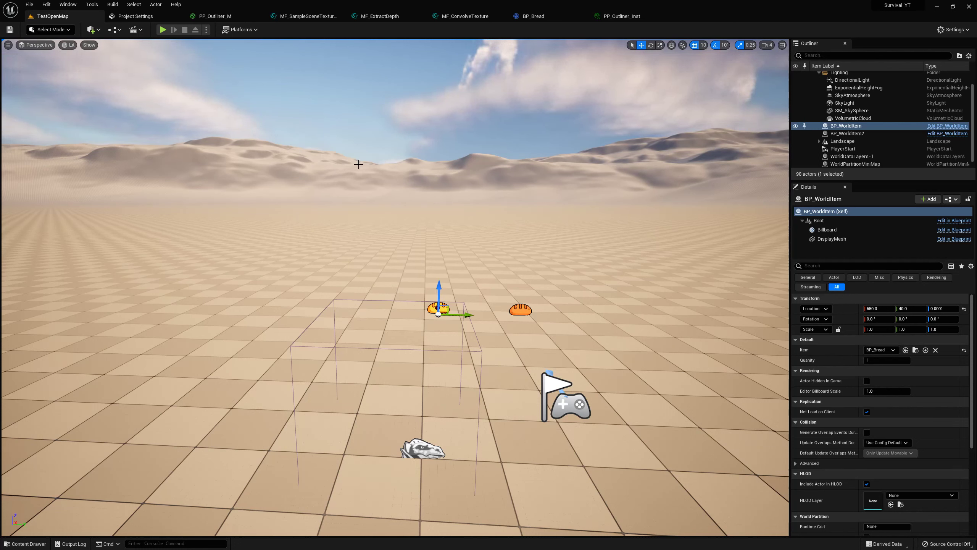
left_click(533, 16)
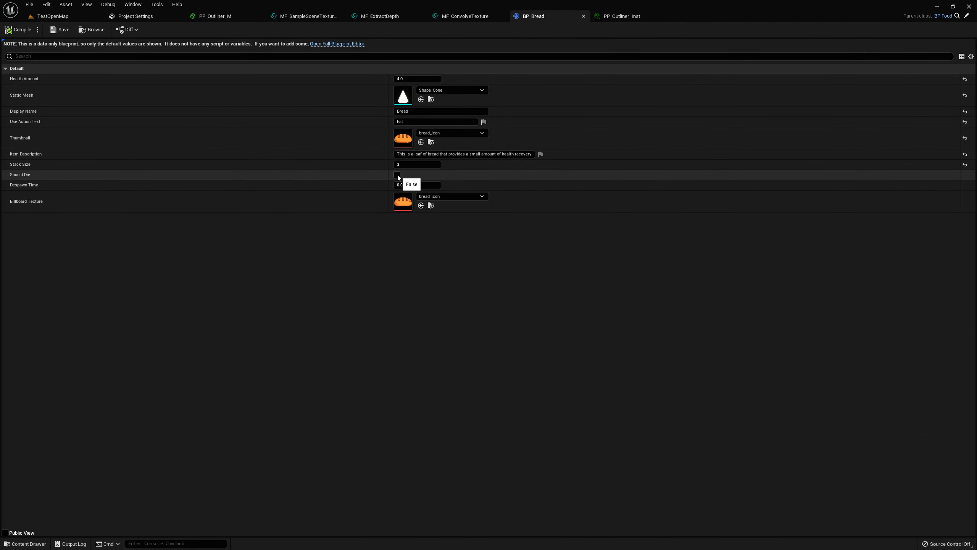
left_click(71, 18)
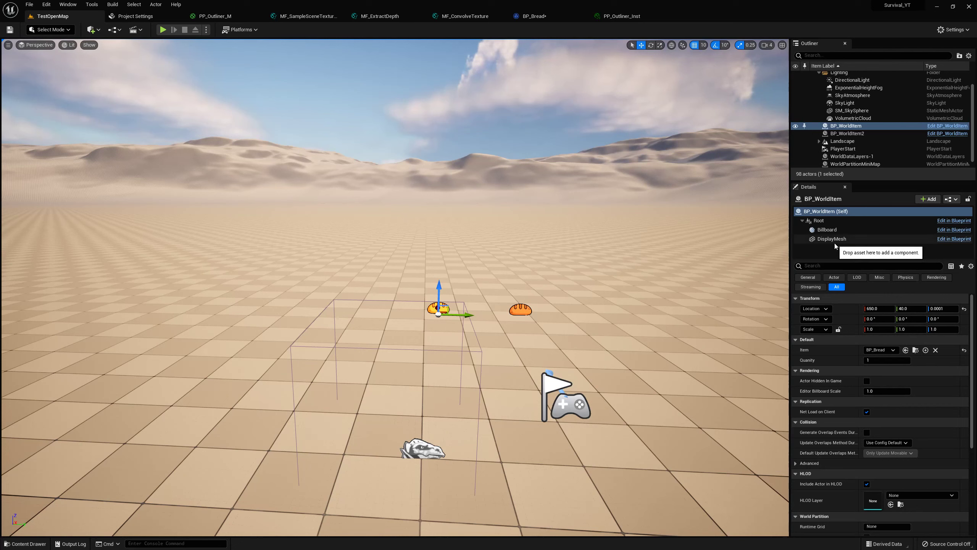
left_click_drag(468, 315, 463, 315)
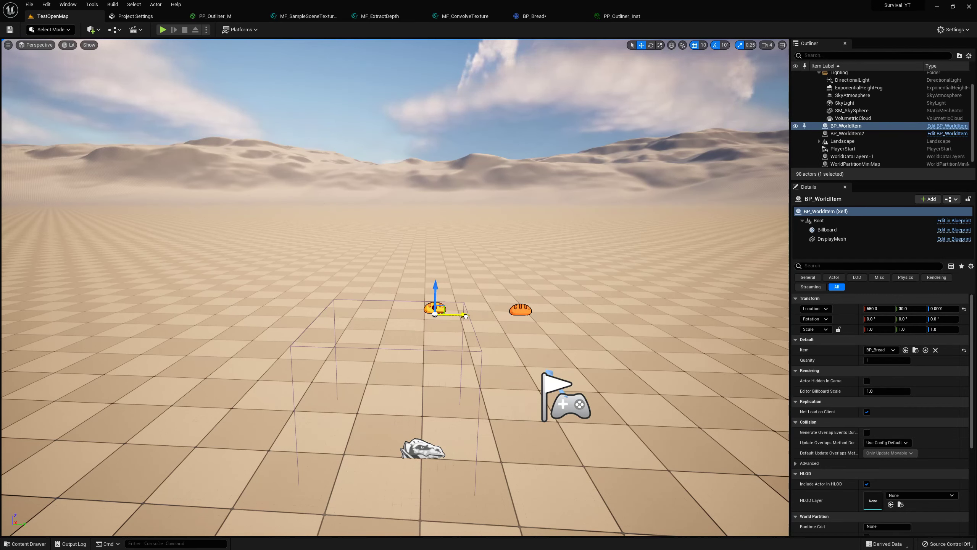
Enable Render CustomDepth Pass on the DisplayMesh component of BP_WorldItem and save the level
left_click(831, 239)
left_click(819, 266)
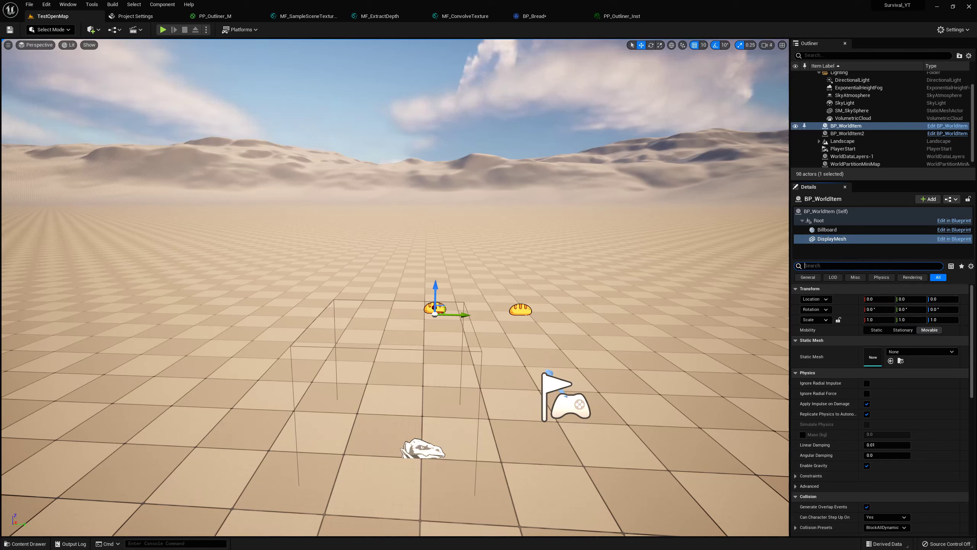
type("re")
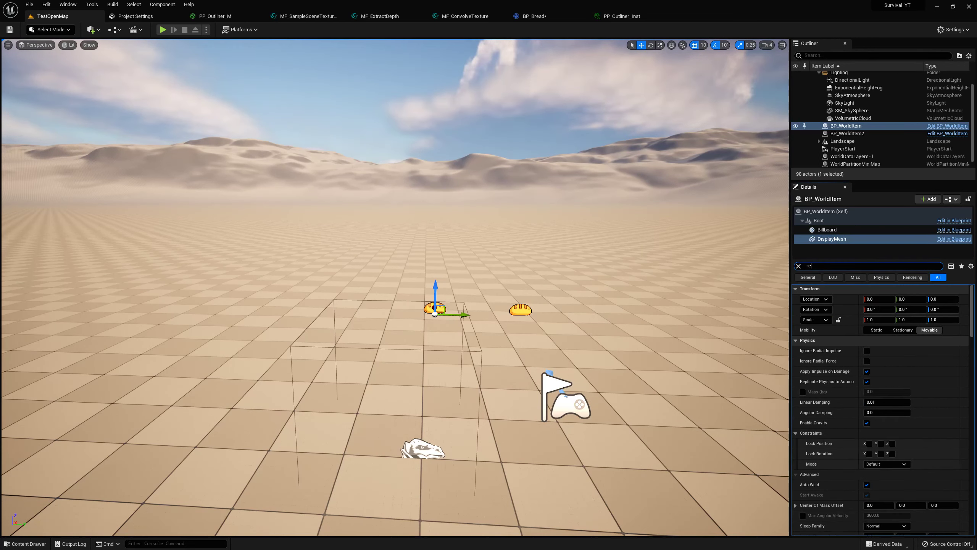
type("nder custom")
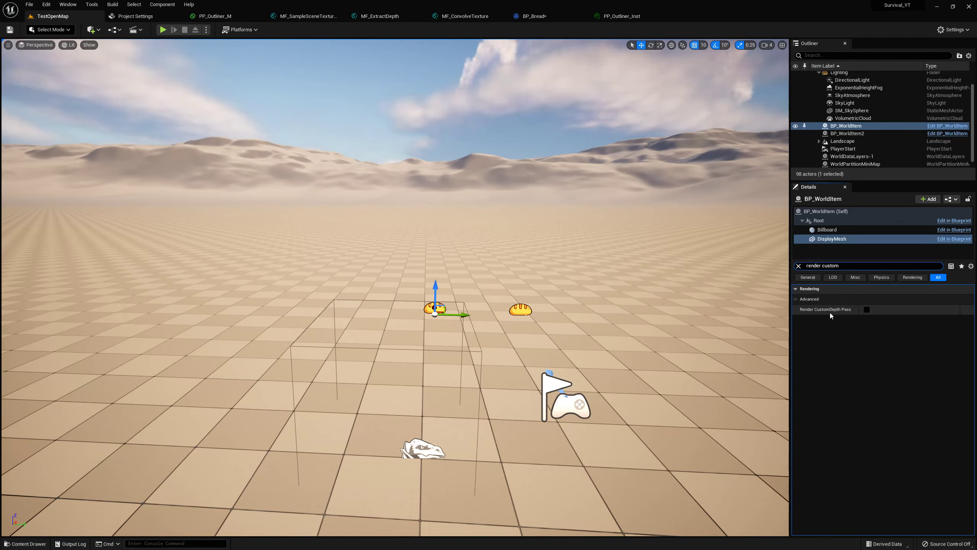
left_click(866, 310)
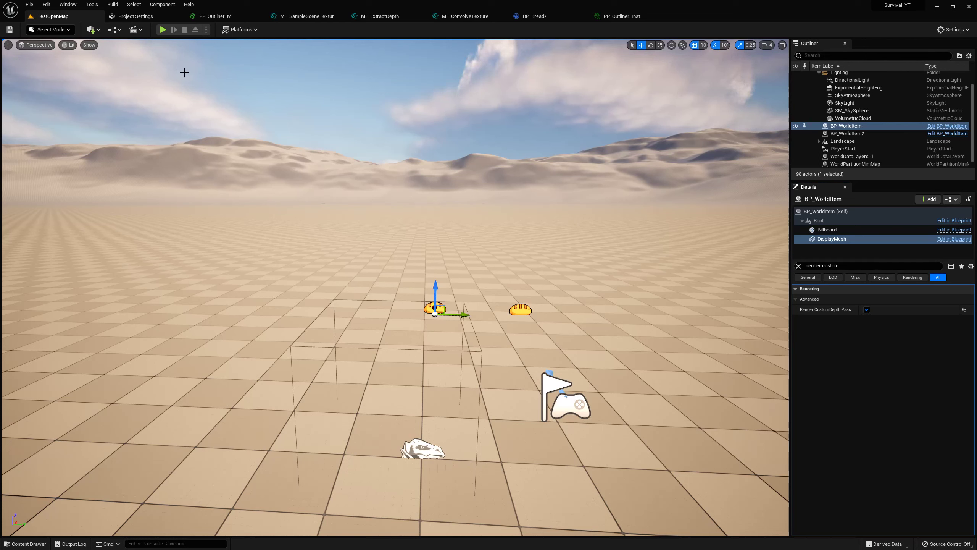
left_click(13, 29)
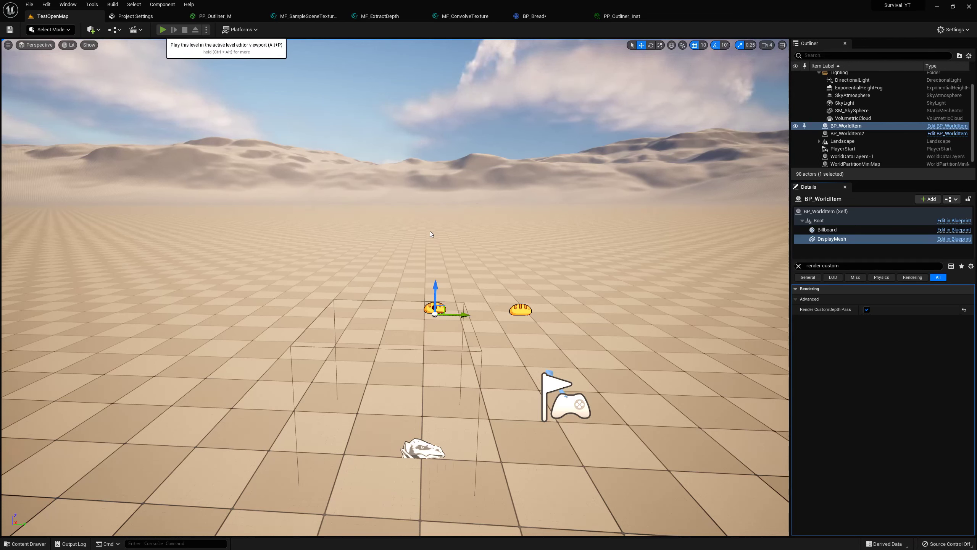
Play-test the level, walk around the cone to examine its outline beside the cylinder, and end the session
key("alt+p")
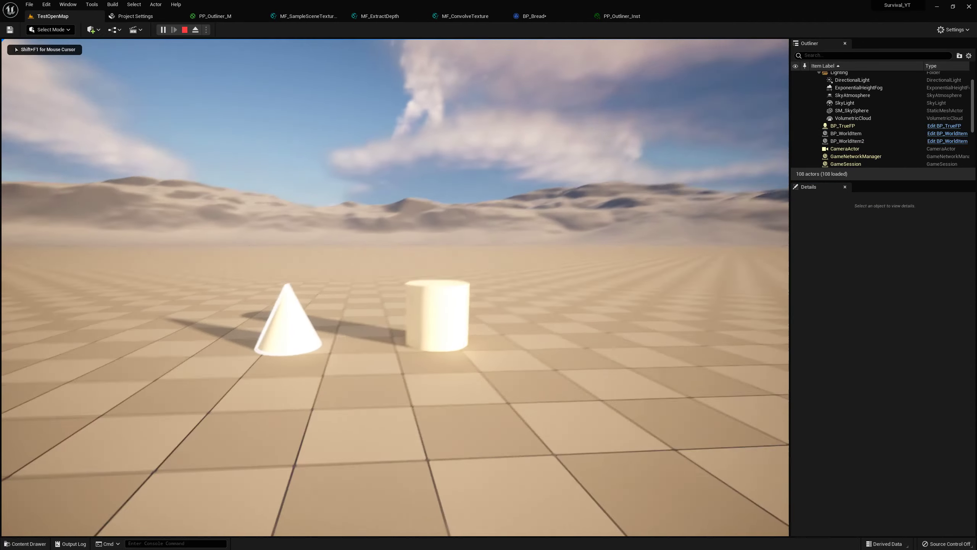
key("w")
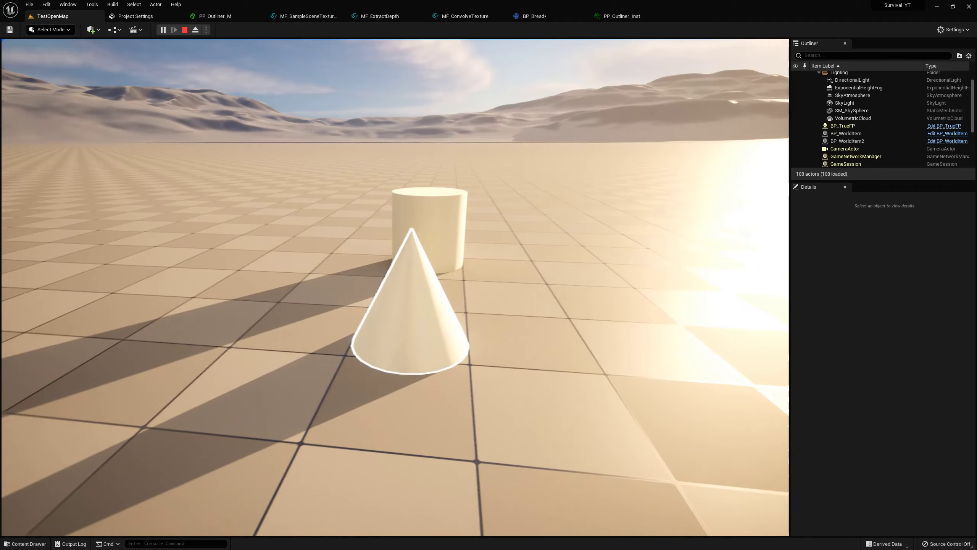
key("a")
key("d")
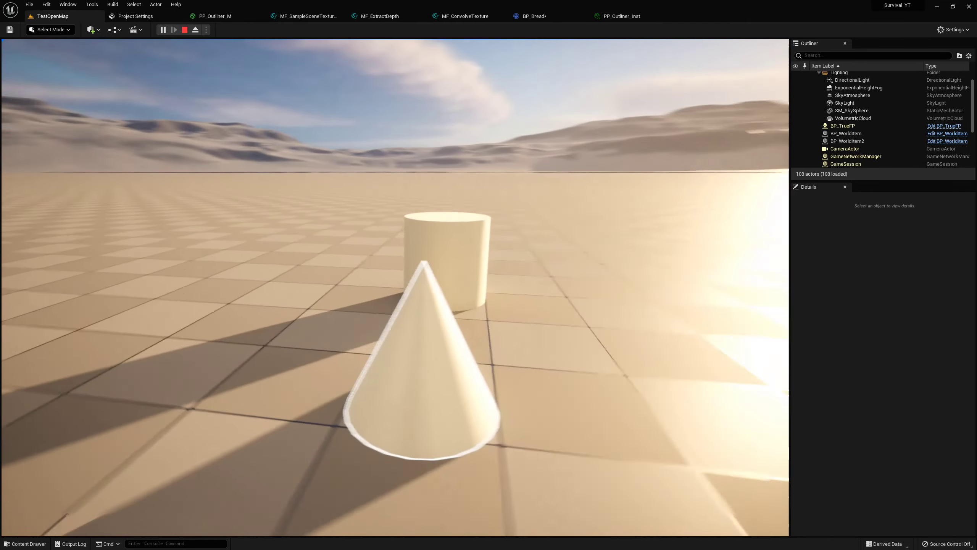
key("s")
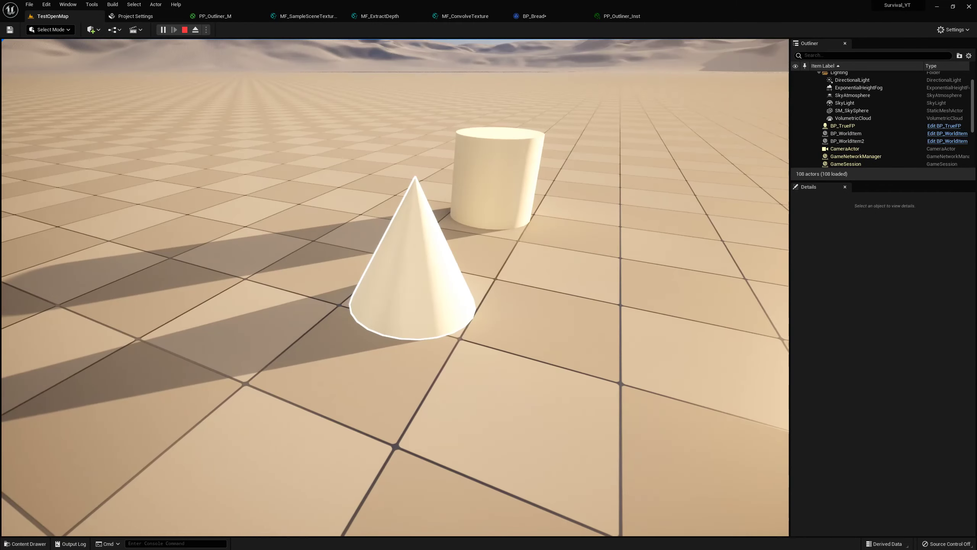
key("Escape")
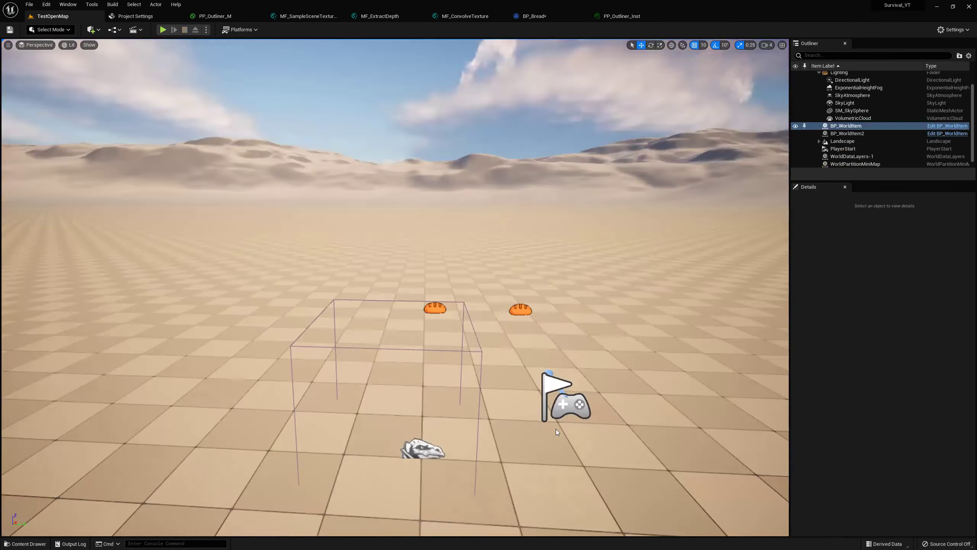
key("f")
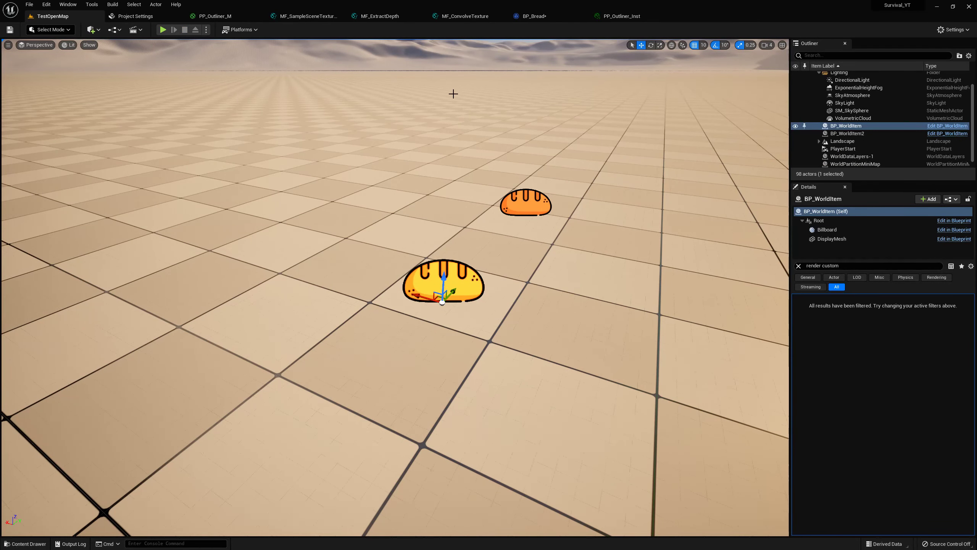
Set LineWidth to 2.0 in PP_Outliner_Inst and save the material instance
left_click(622, 16)
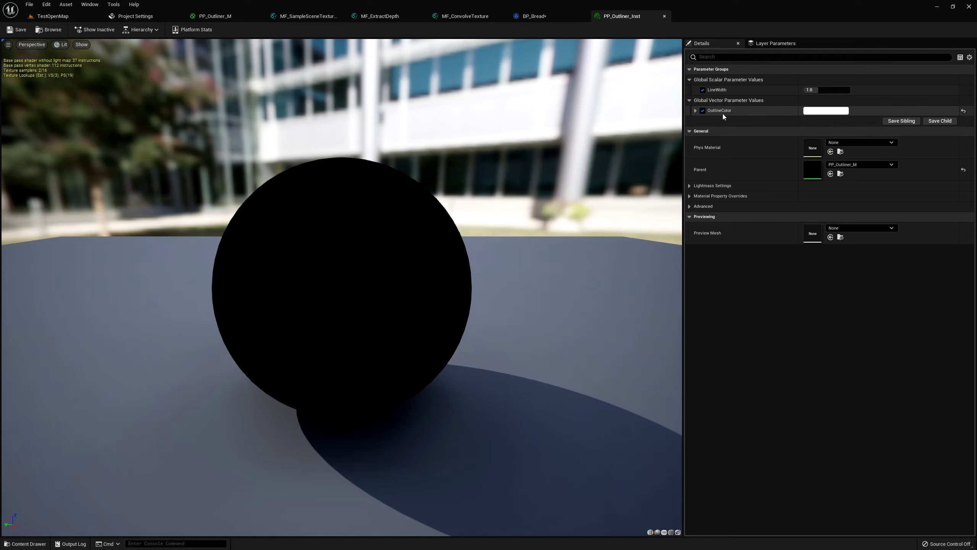
left_click(815, 90)
type("2")
key("Return")
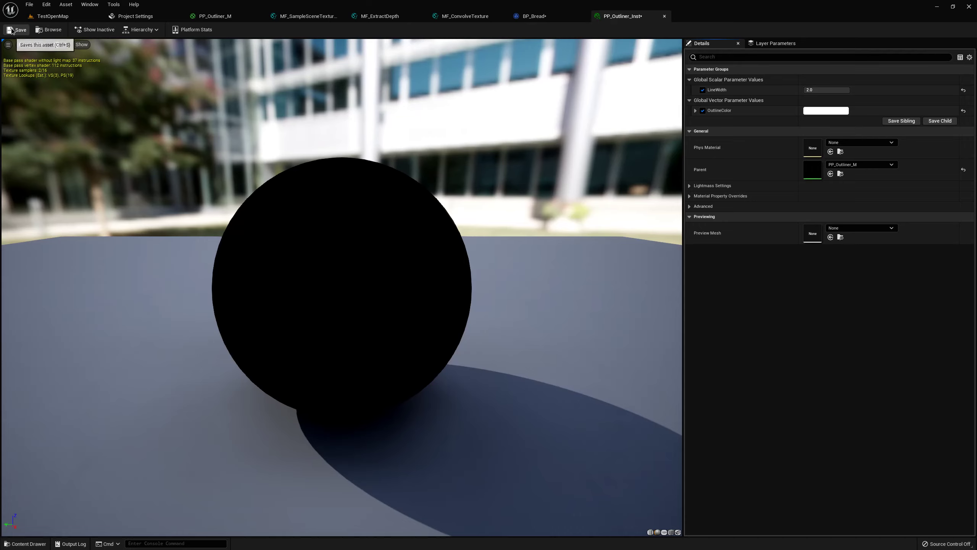
Play TestOpenMap again, compare the thicker cone outline from near and far, and stop playing
left_click(57, 17)
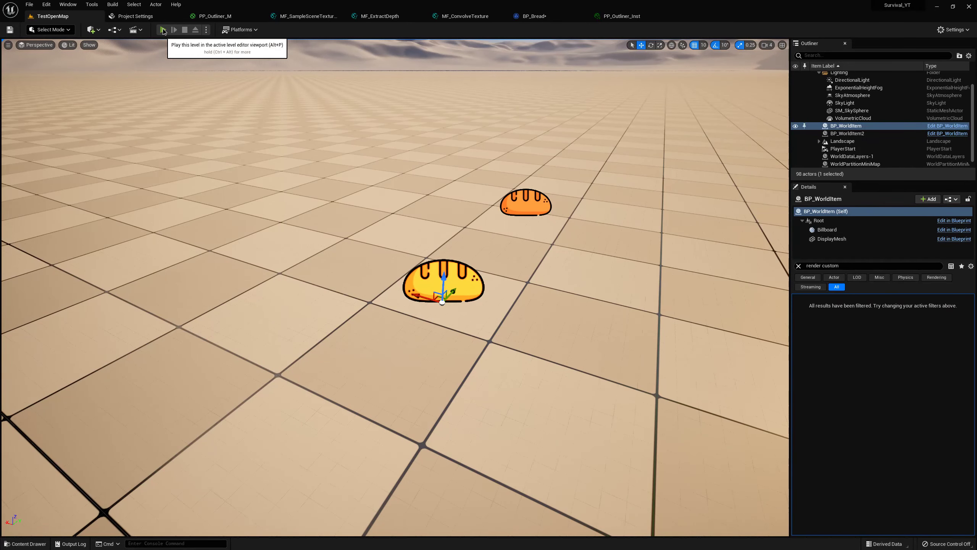
left_click(162, 30)
left_click(432, 189)
key("w")
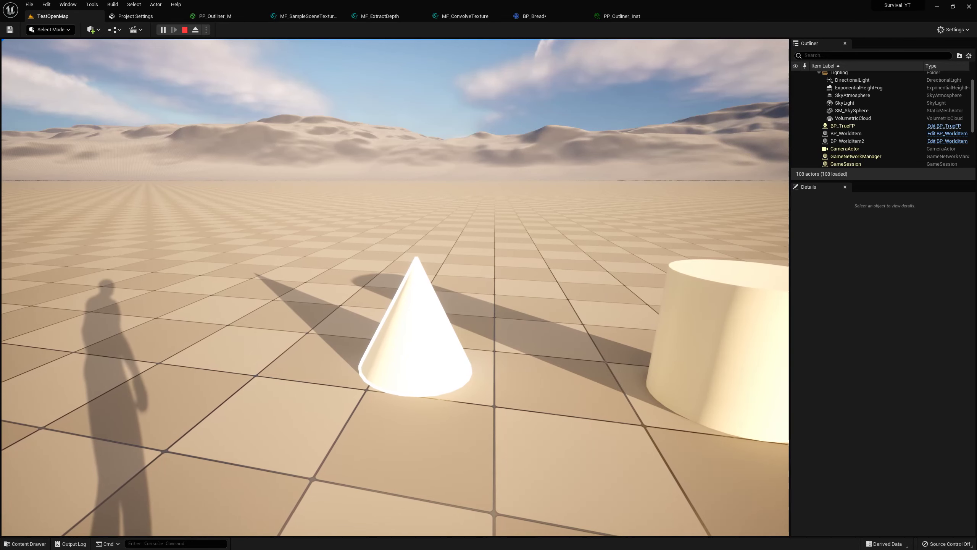
key("s")
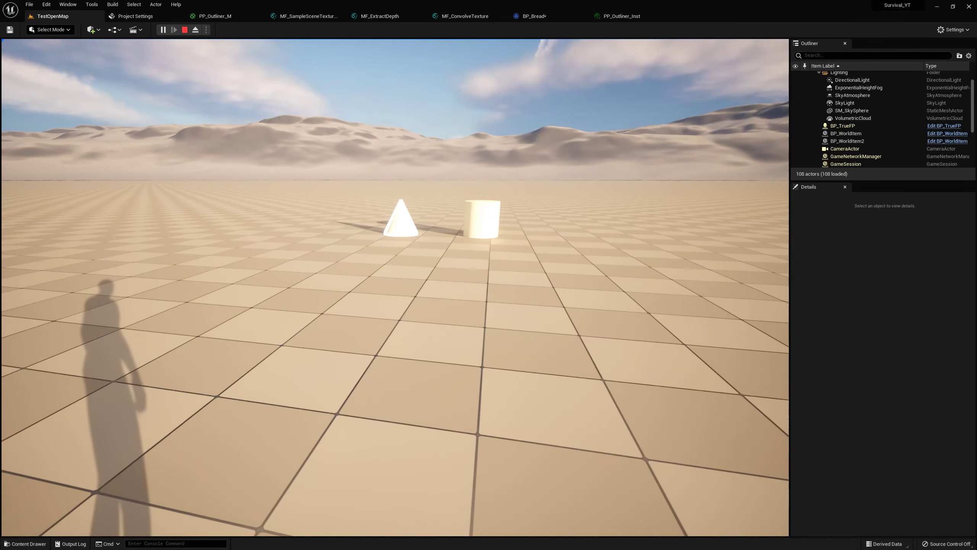
key("w")
key("w")
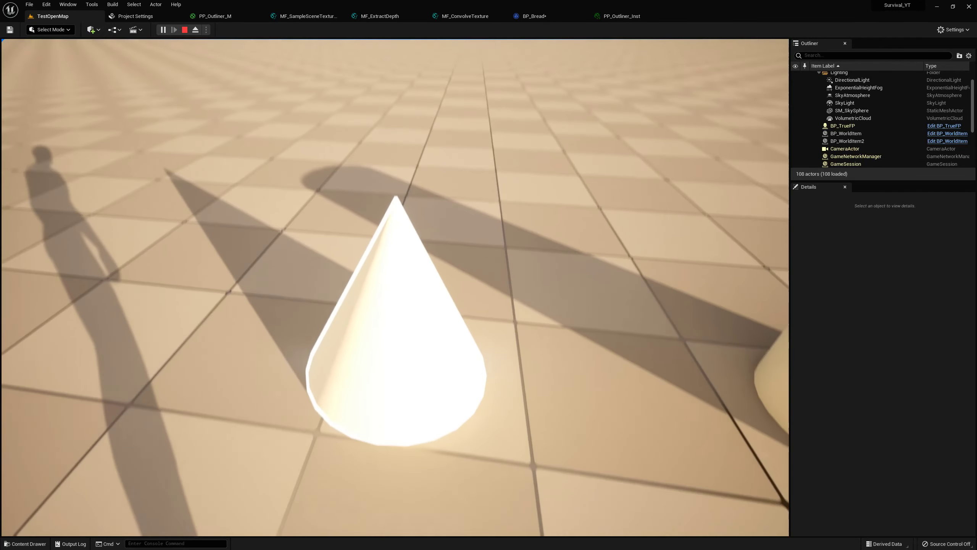
key("w")
key("s")
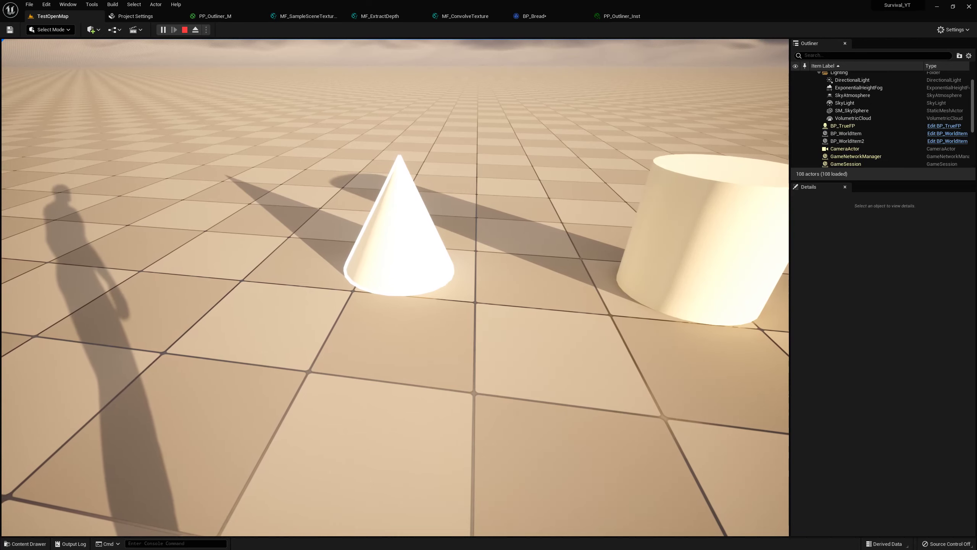
key("Escape")
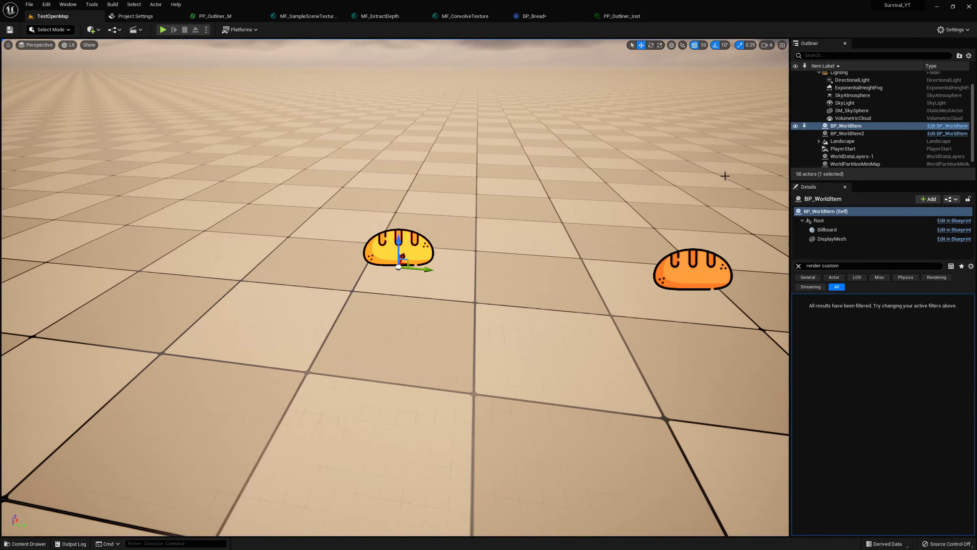
Set LineWidth to 0.5 in PP_Outliner_Inst and save the material instance
left_click(622, 15)
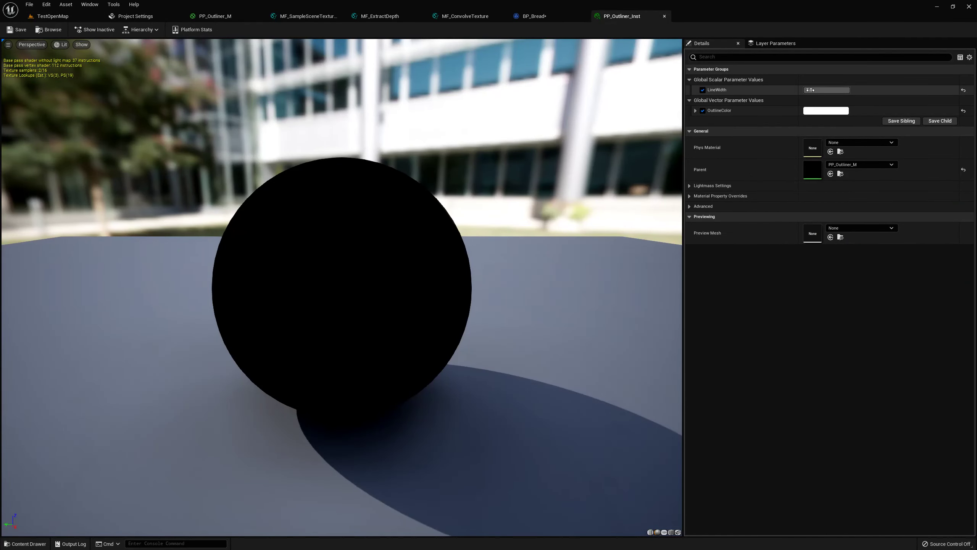
left_click(827, 91)
type("0.5")
key("Return")
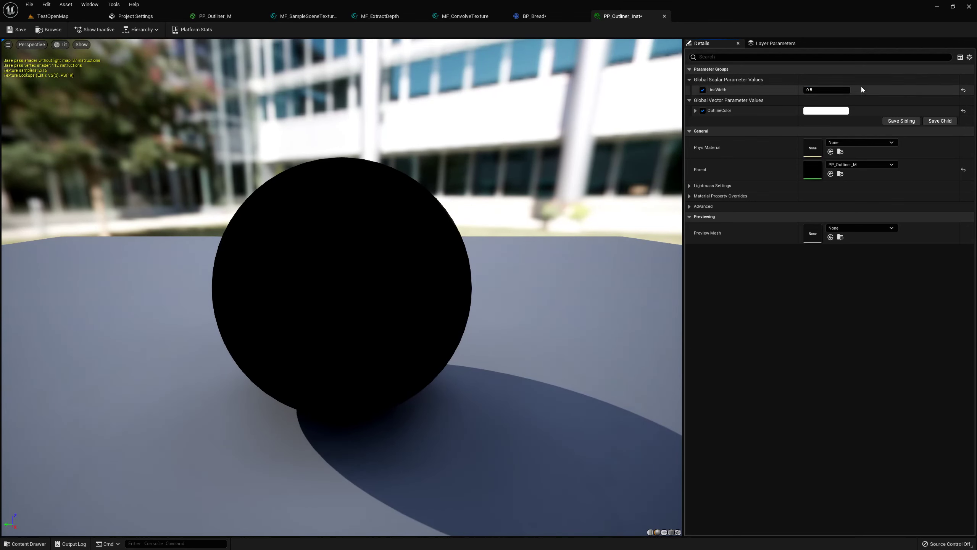
left_click(18, 31)
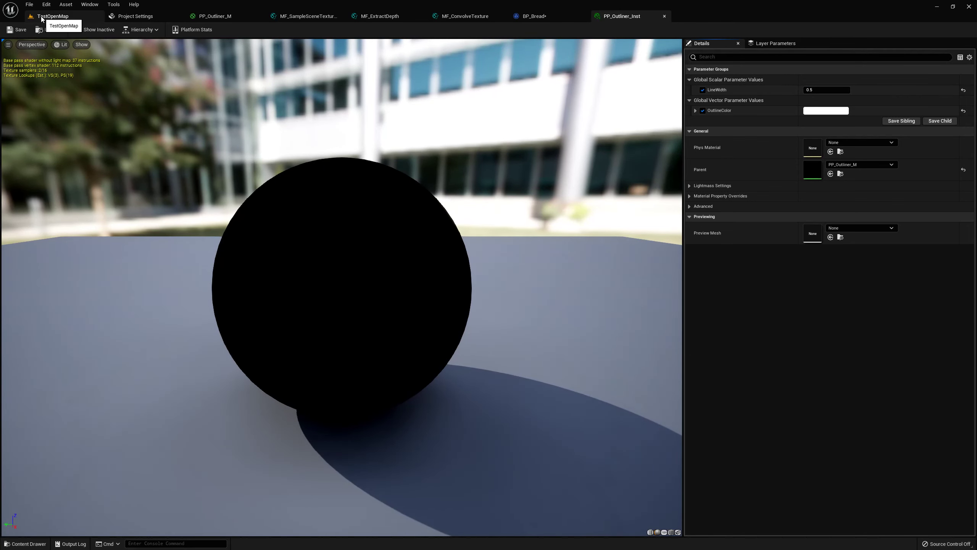
Play TestOpenMap, circle the cone to inspect its thinner outline up close and from a distance, and stop playing
left_click(53, 15)
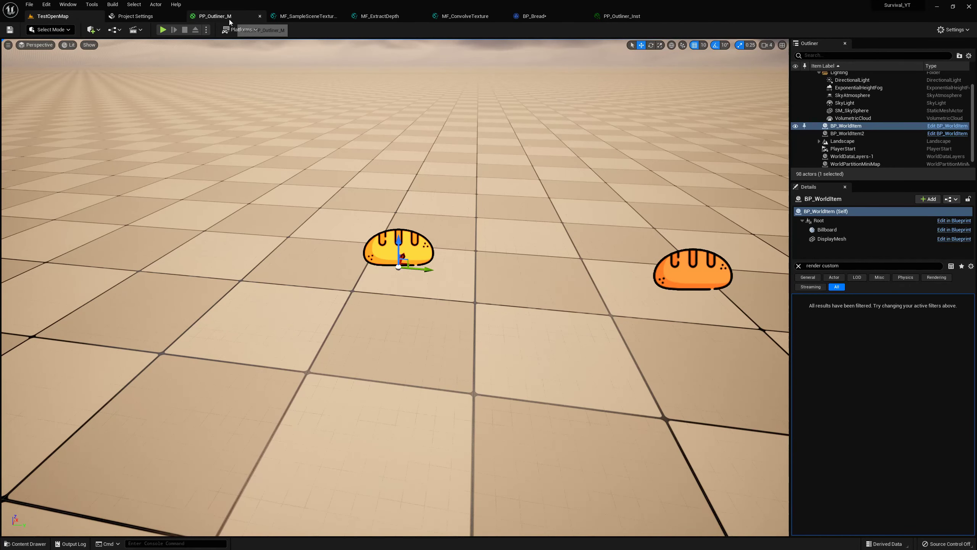
left_click(163, 30)
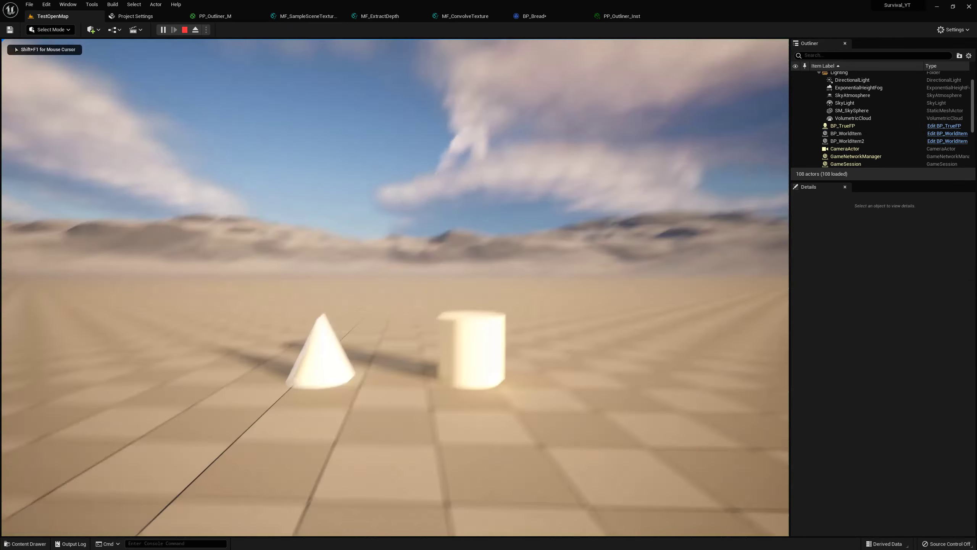
key("w")
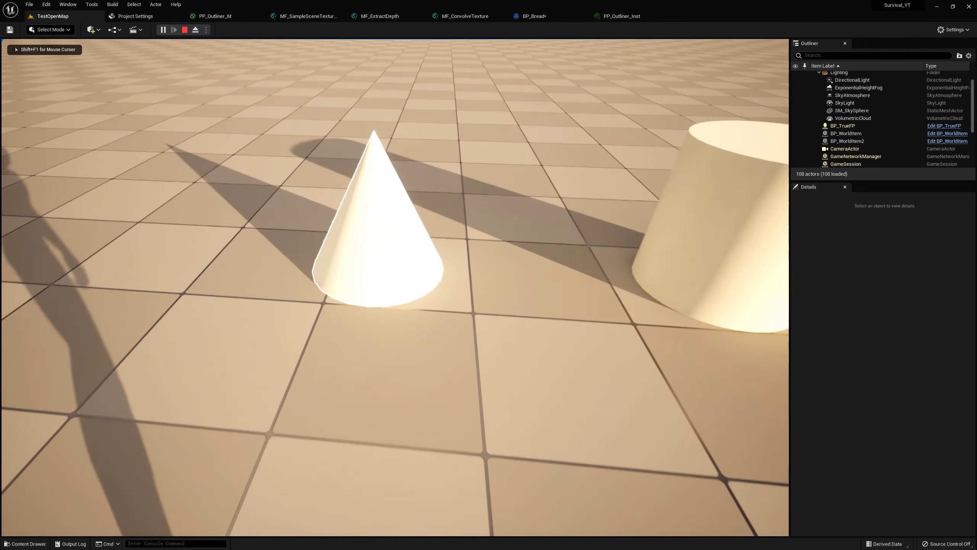
key("d")
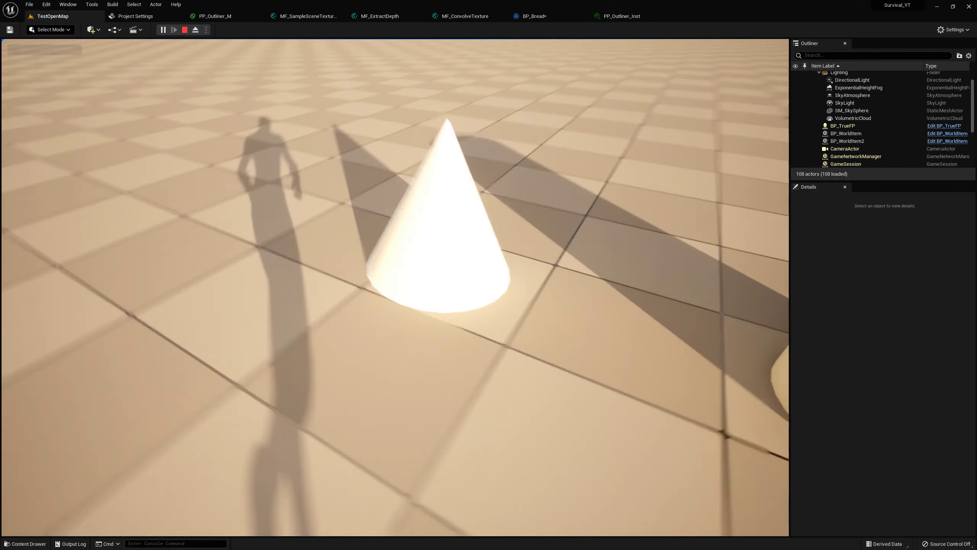
key("d")
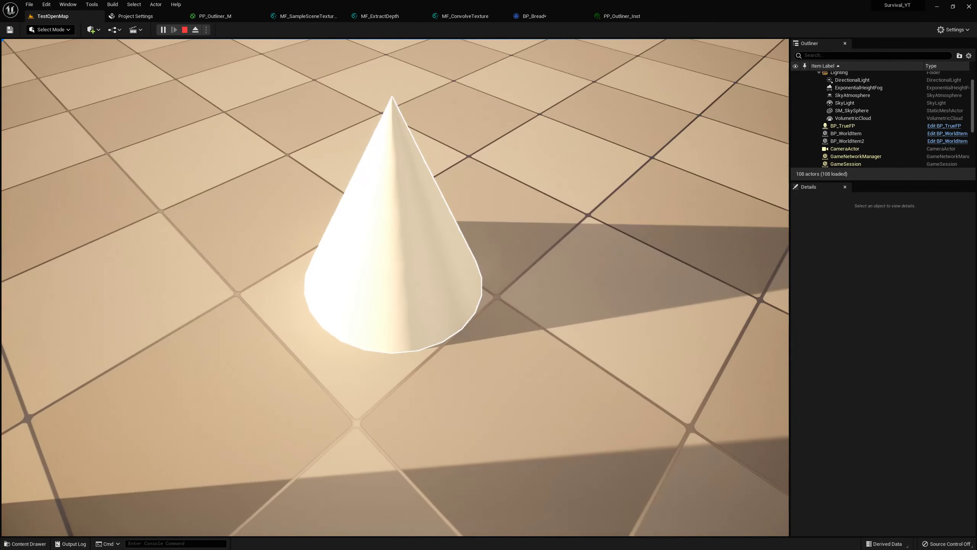
key("s")
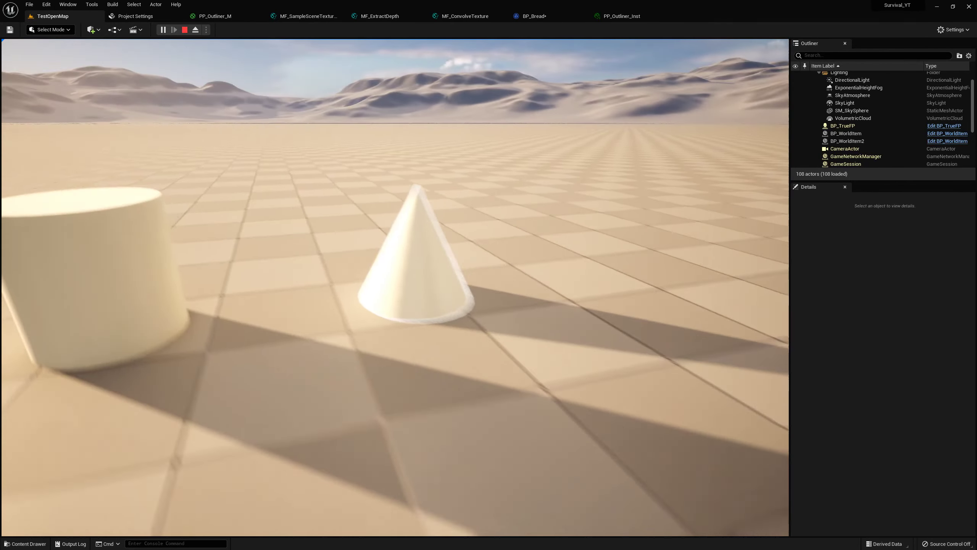
key("s")
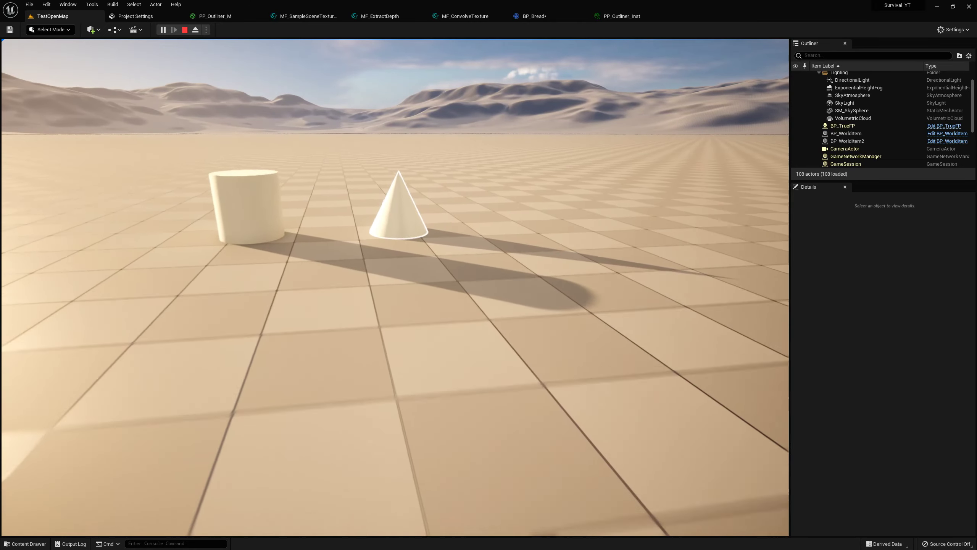
key("w")
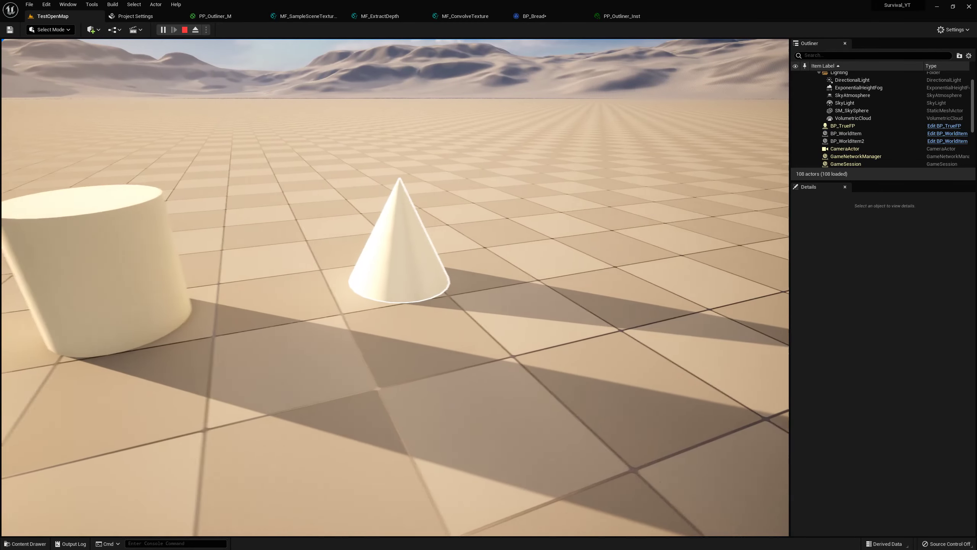
key("w")
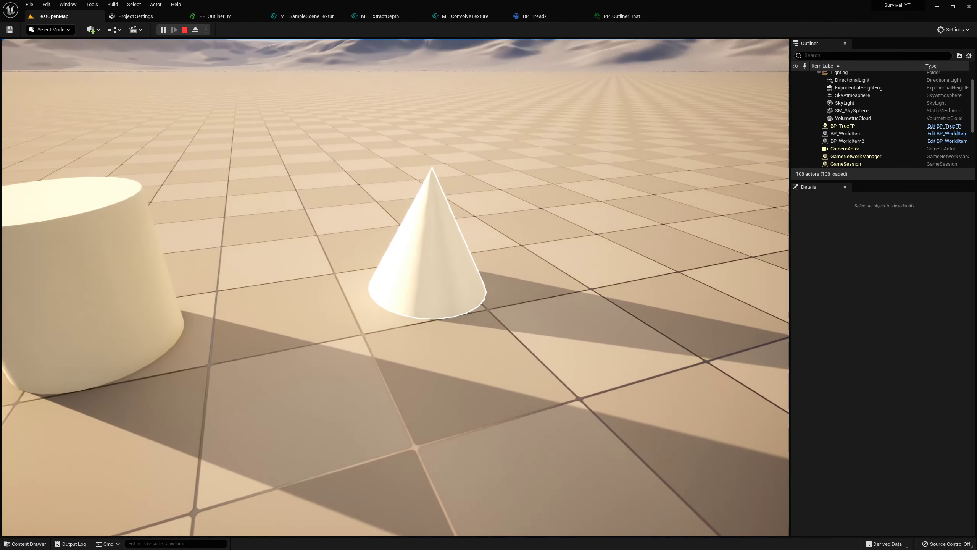
key("w")
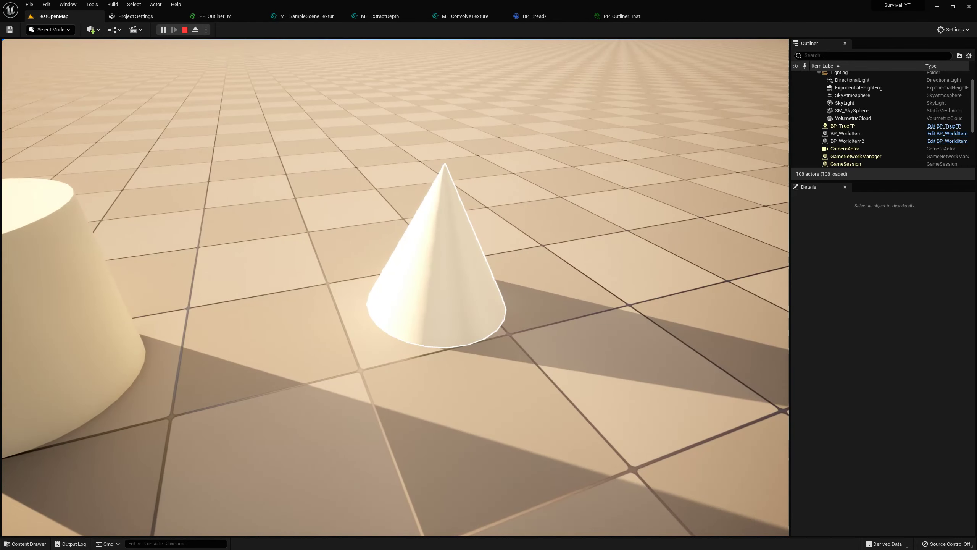
key("Escape")
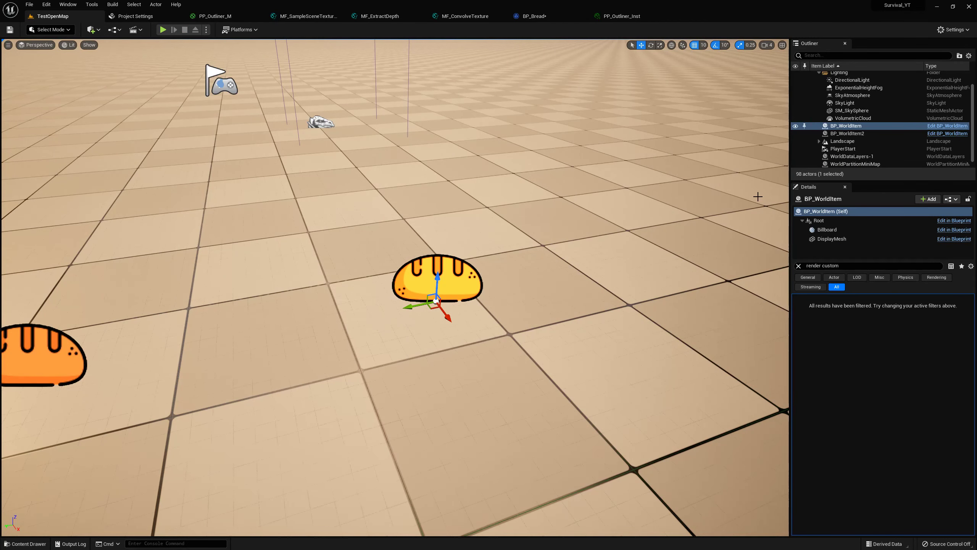
Set LineWidth to 0.9 in PP_Outliner_Inst and save the material instance
left_click(609, 15)
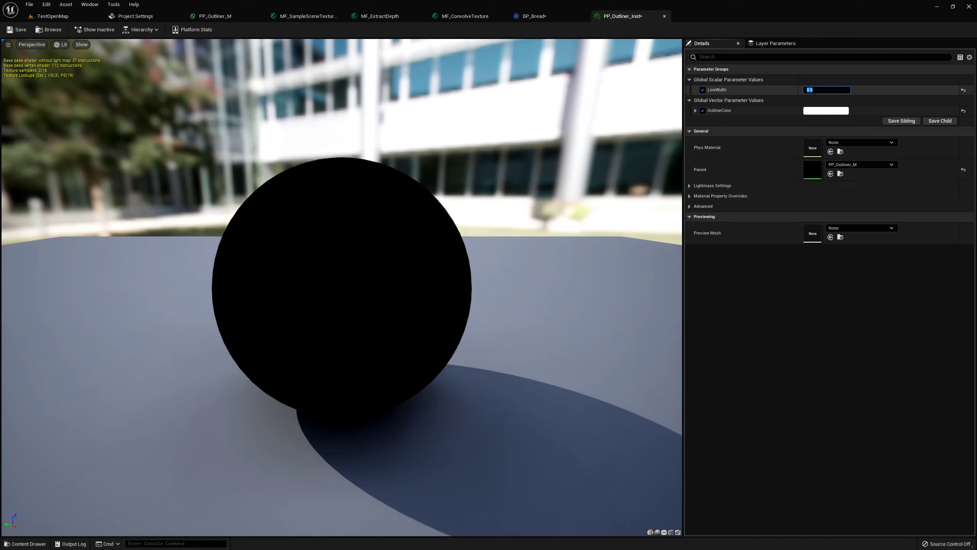
left_click(19, 30)
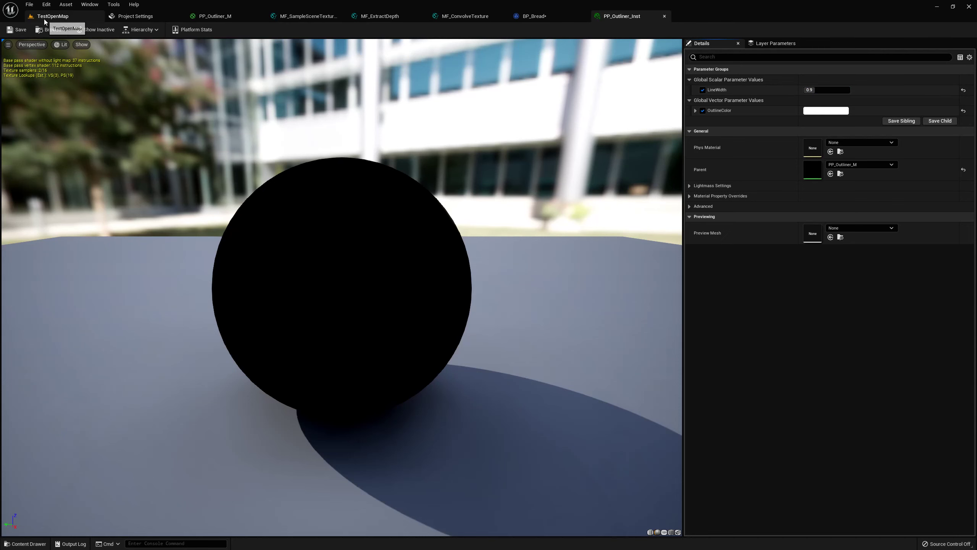
Play-test TestOpenMap again, approaching and backing away from the cone to check the adjusted outline
left_click(45, 18)
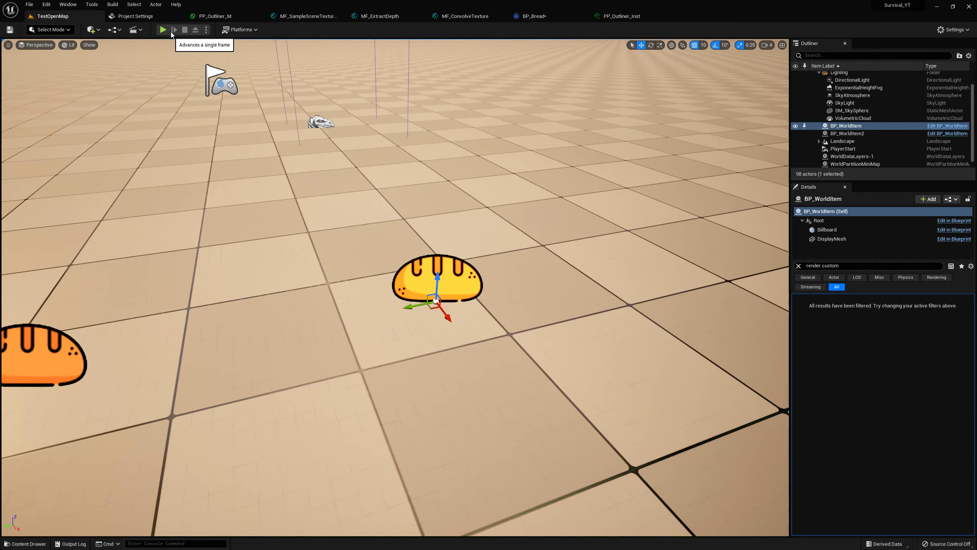
left_click(163, 30)
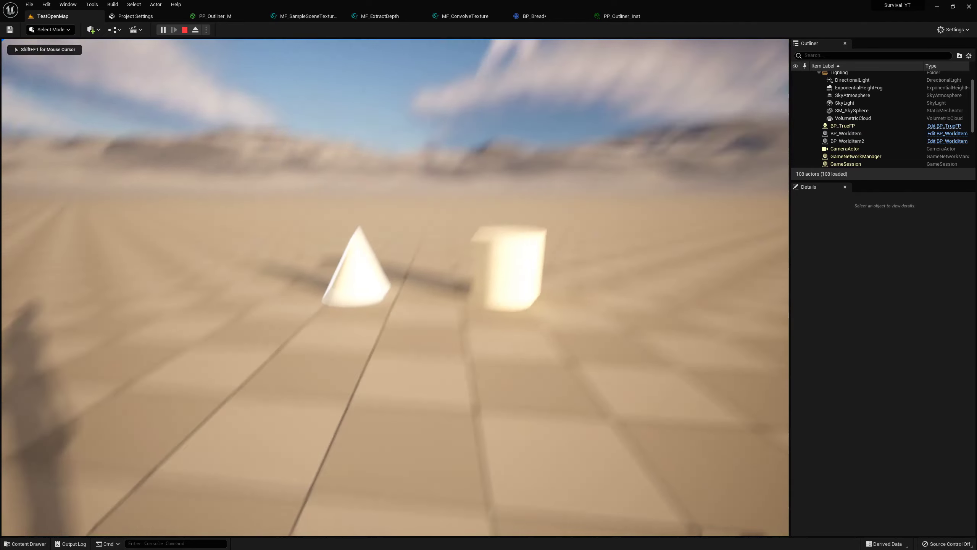
key("w")
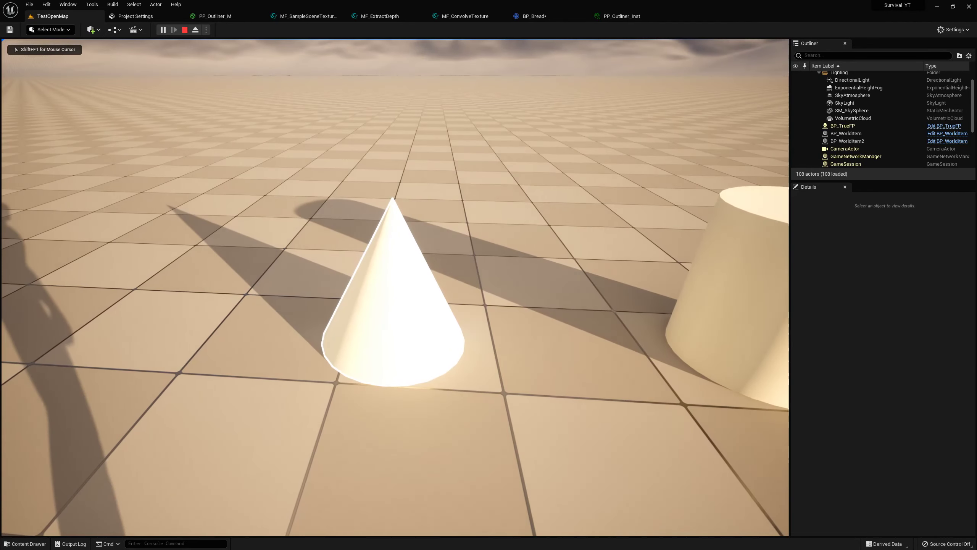
key("s")
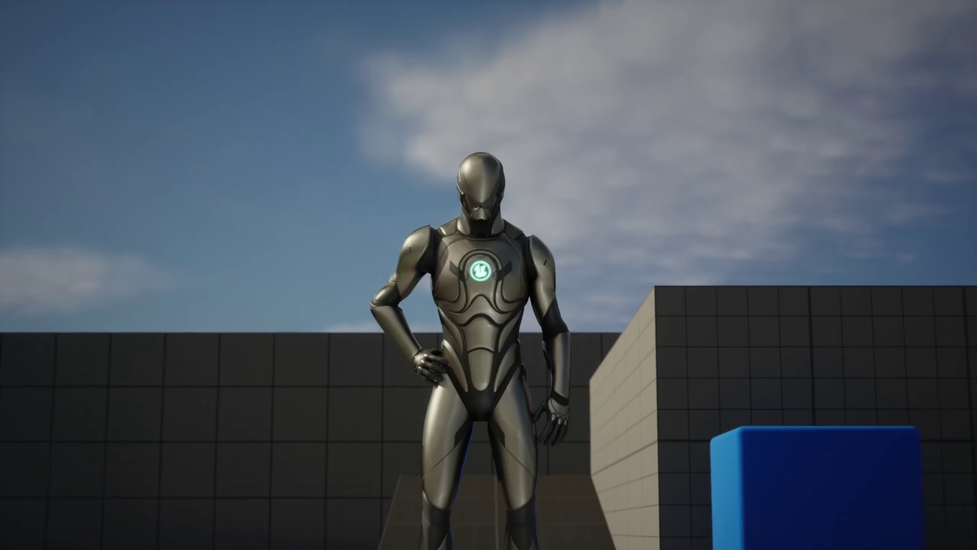